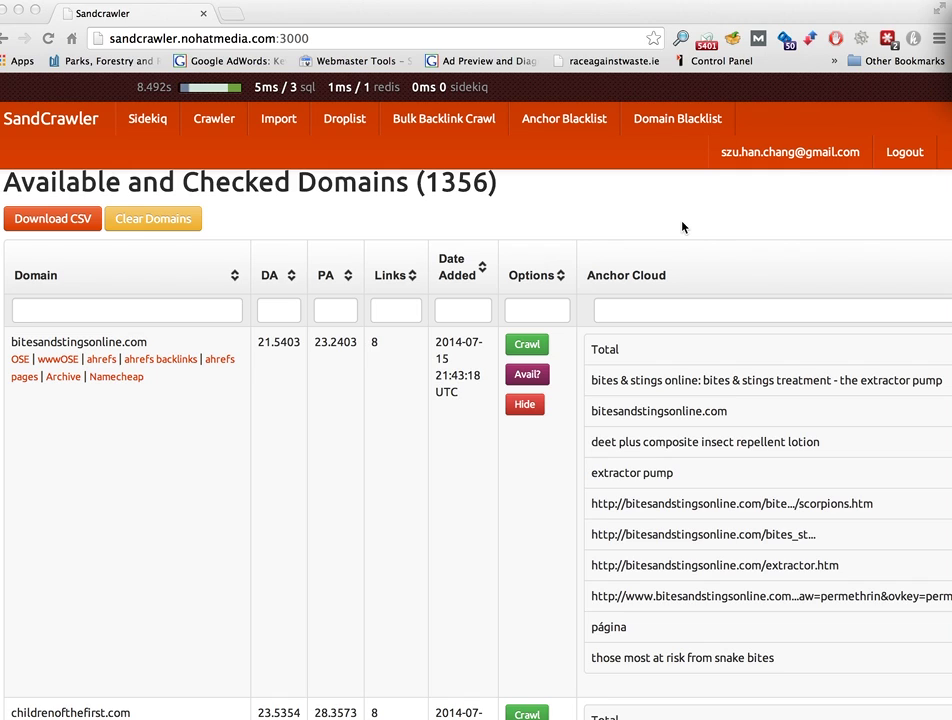
Scroll through the sorted domain list to review the spammy entries near the top.
{"action": "scroll", "coordinate": [682, 227], "scroll_direction": "down", "scroll_amount": 5}
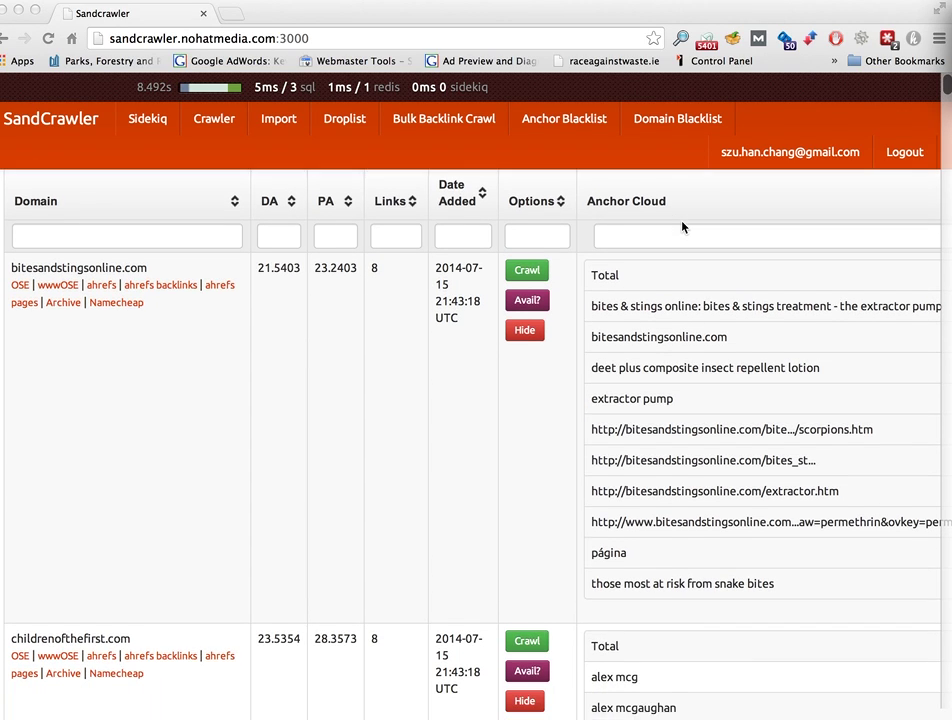
{"action": "scroll", "coordinate": [682, 227], "scroll_direction": "down", "scroll_amount": 15}
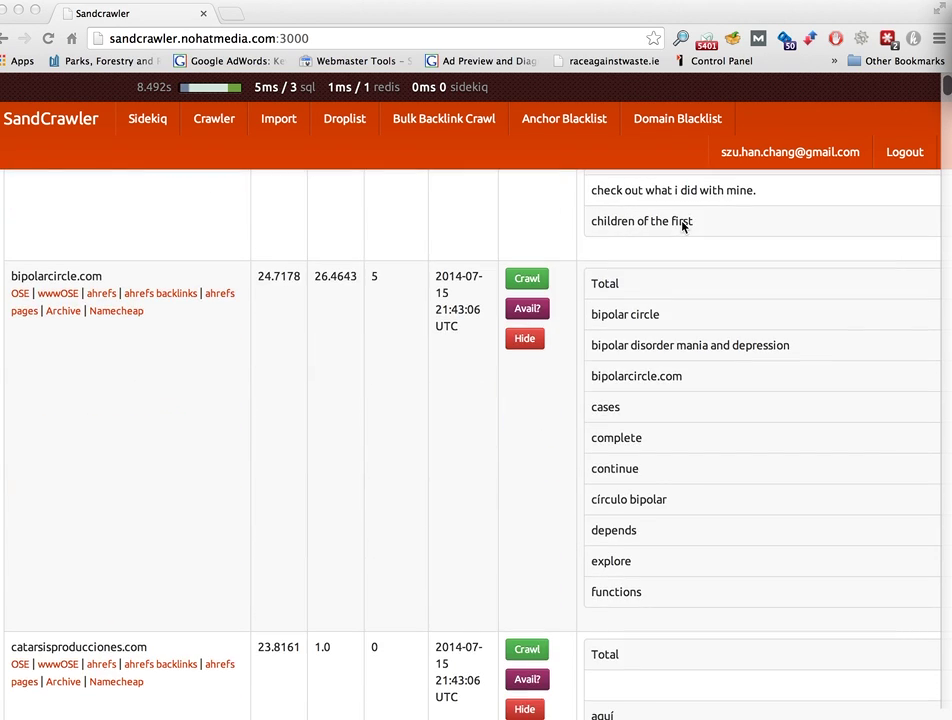
{"action": "scroll", "coordinate": [682, 226], "scroll_direction": "down", "scroll_amount": 3}
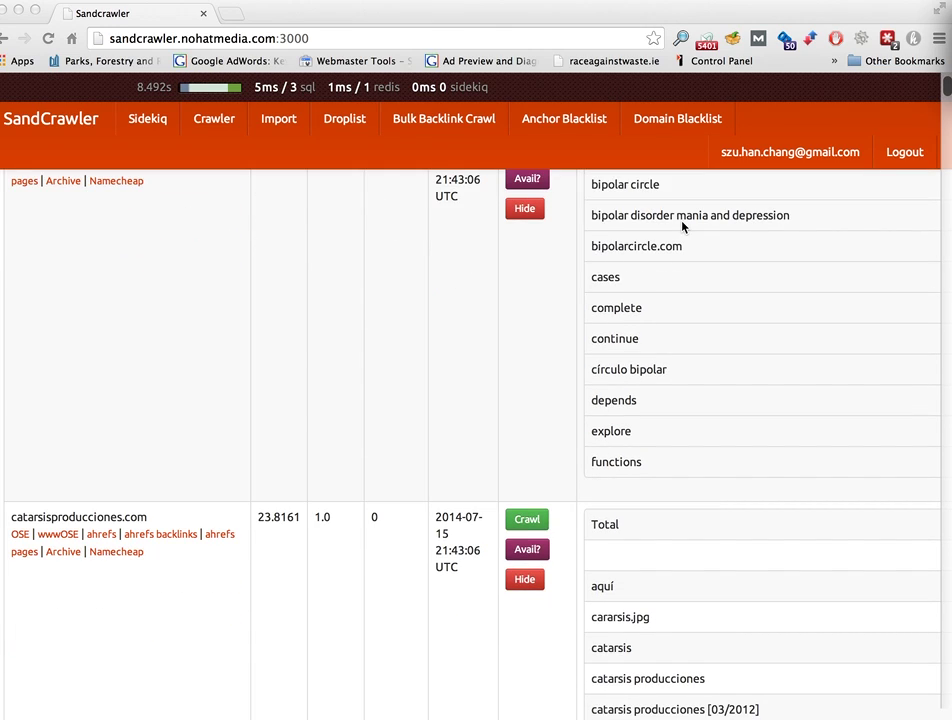
{"action": "scroll", "coordinate": [682, 226], "scroll_direction": "up", "scroll_amount": 4}
{"action": "scroll", "coordinate": [682, 227], "scroll_direction": "up", "scroll_amount": 16}
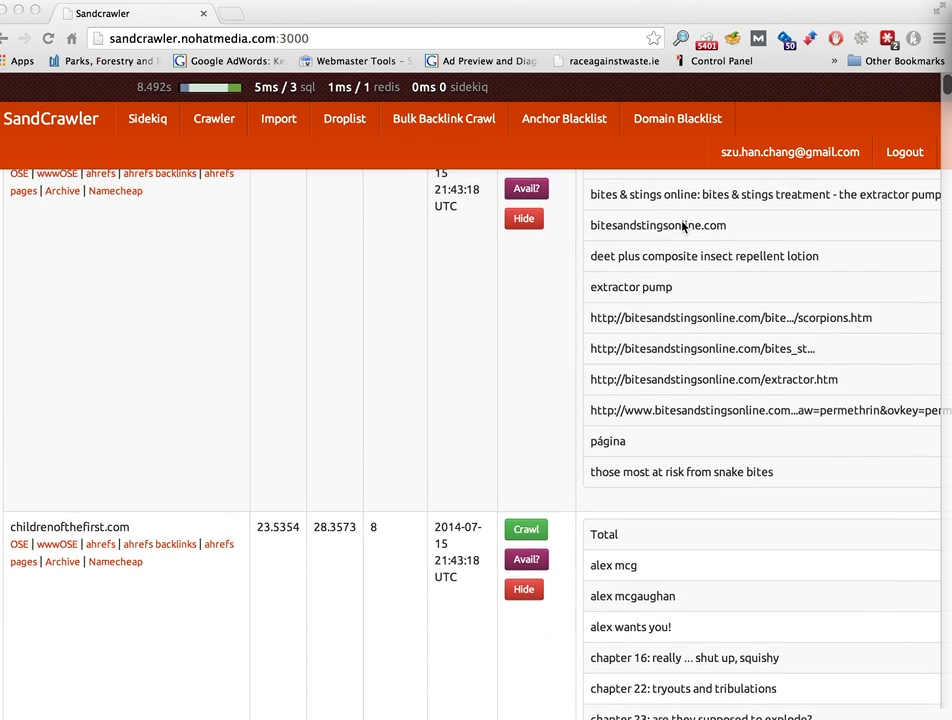
{"action": "scroll", "coordinate": [682, 227], "scroll_direction": "up", "scroll_amount": 1}
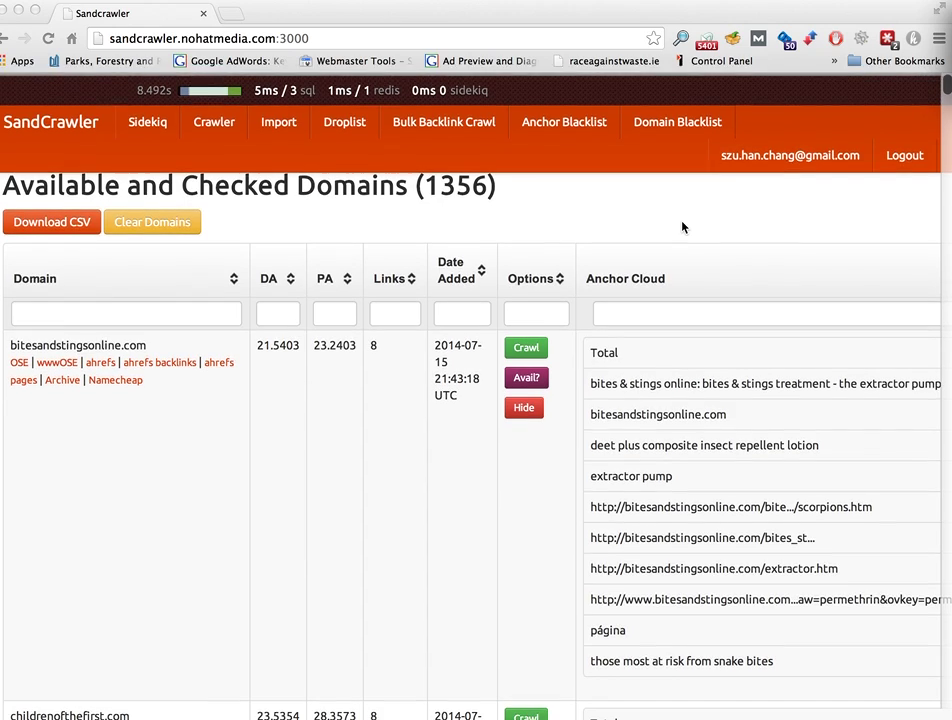
{"action": "scroll", "coordinate": [682, 226], "scroll_direction": "down", "scroll_amount": 1}
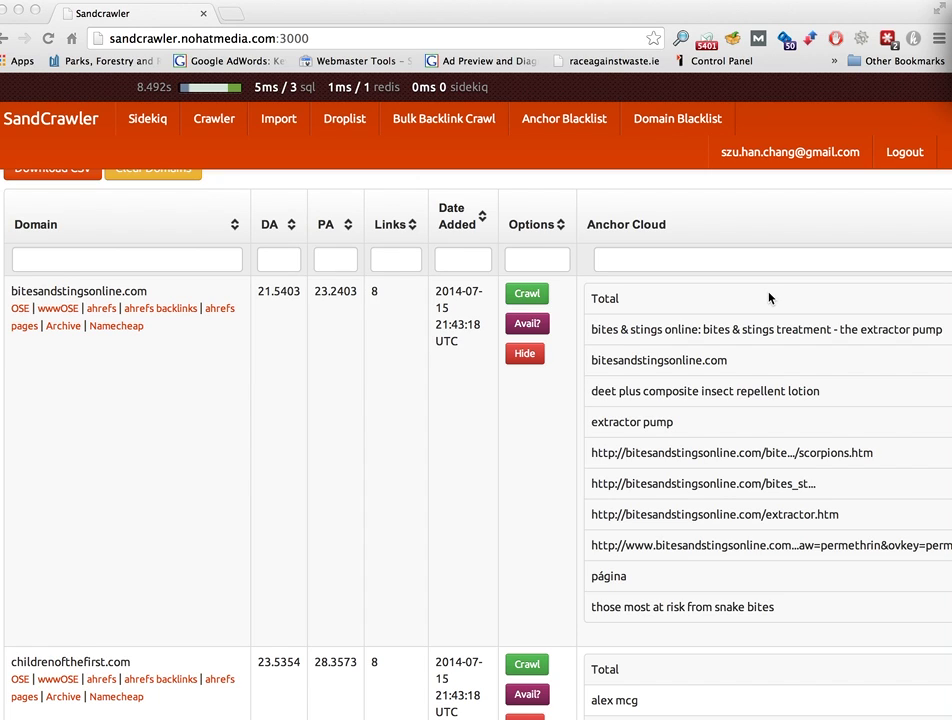
{"action": "scroll", "coordinate": [667, 280], "scroll_direction": "down", "scroll_amount": 5}
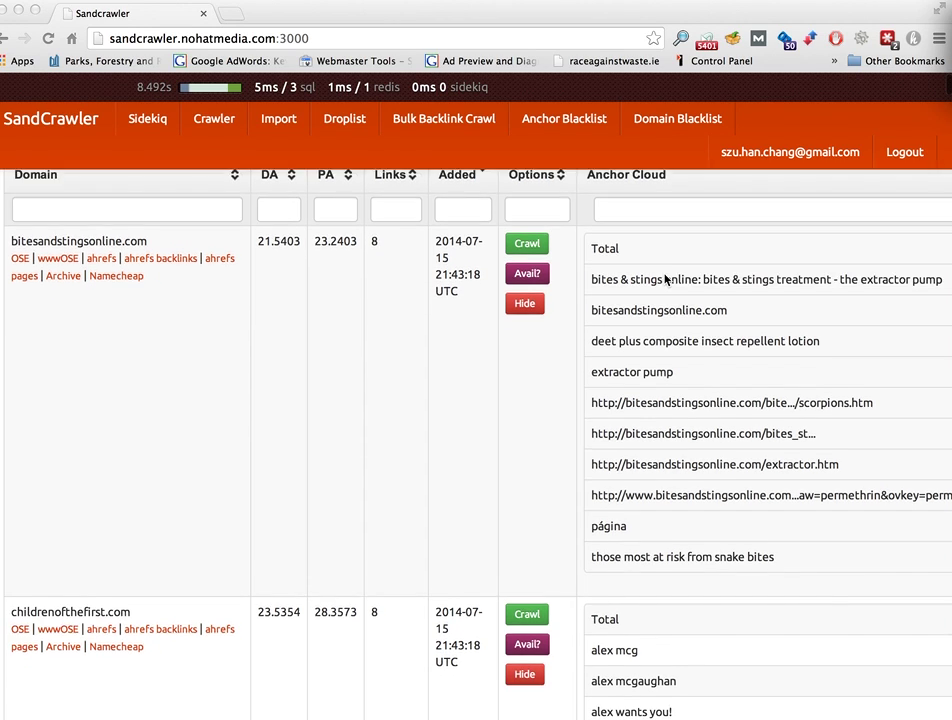
{"action": "scroll", "coordinate": [667, 280], "scroll_direction": "down", "scroll_amount": 7}
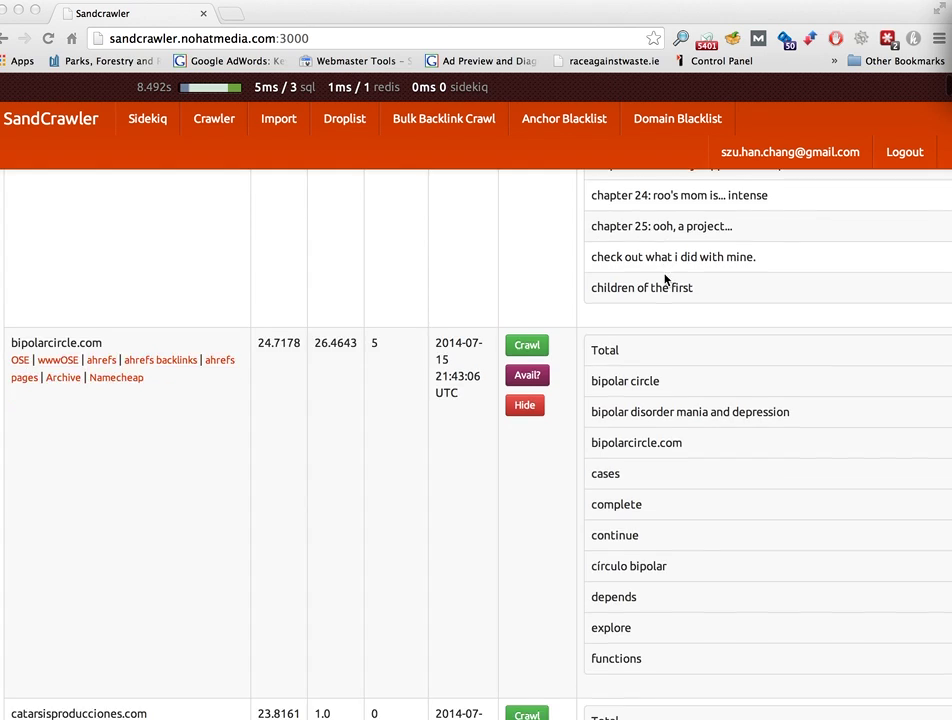
{"action": "scroll", "coordinate": [667, 280], "scroll_direction": "down", "scroll_amount": 2}
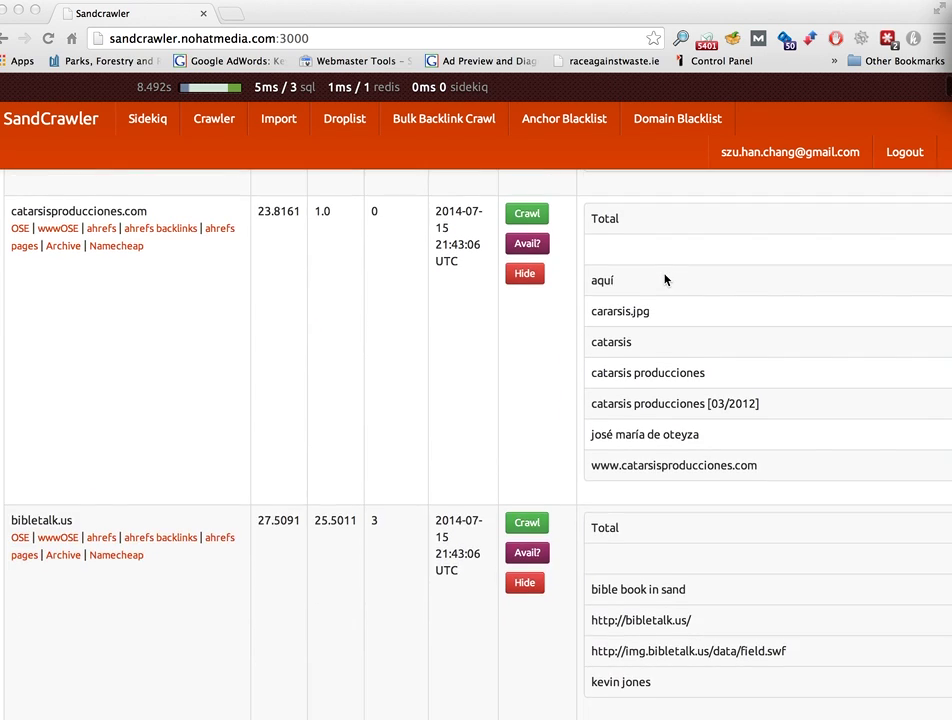
{"action": "scroll", "coordinate": [667, 280], "scroll_direction": "down", "scroll_amount": 1}
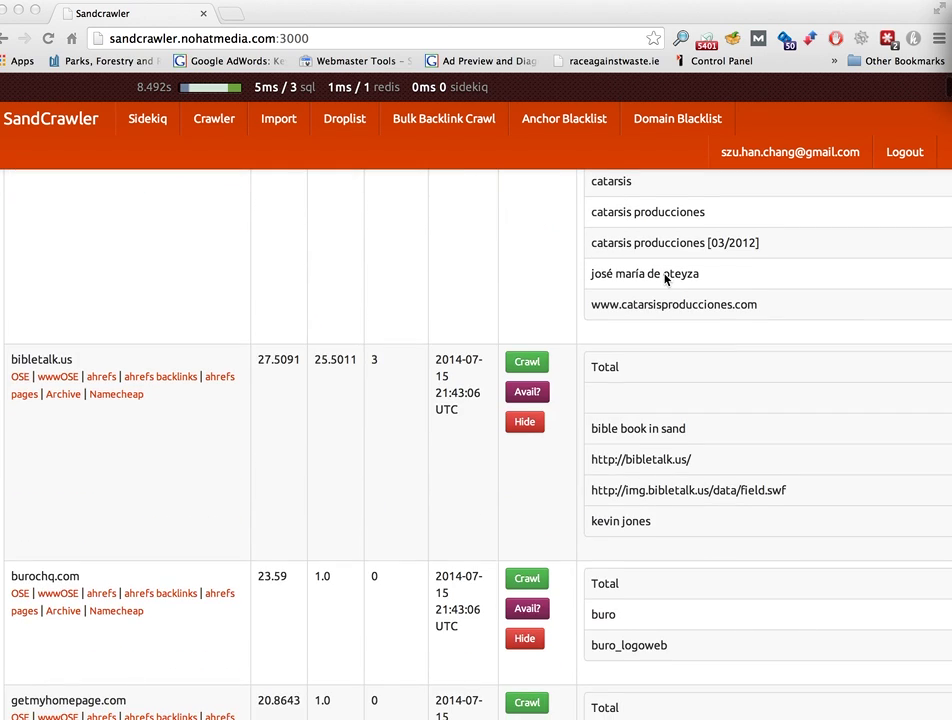
{"action": "scroll", "coordinate": [667, 280], "scroll_direction": "up", "scroll_amount": 10}
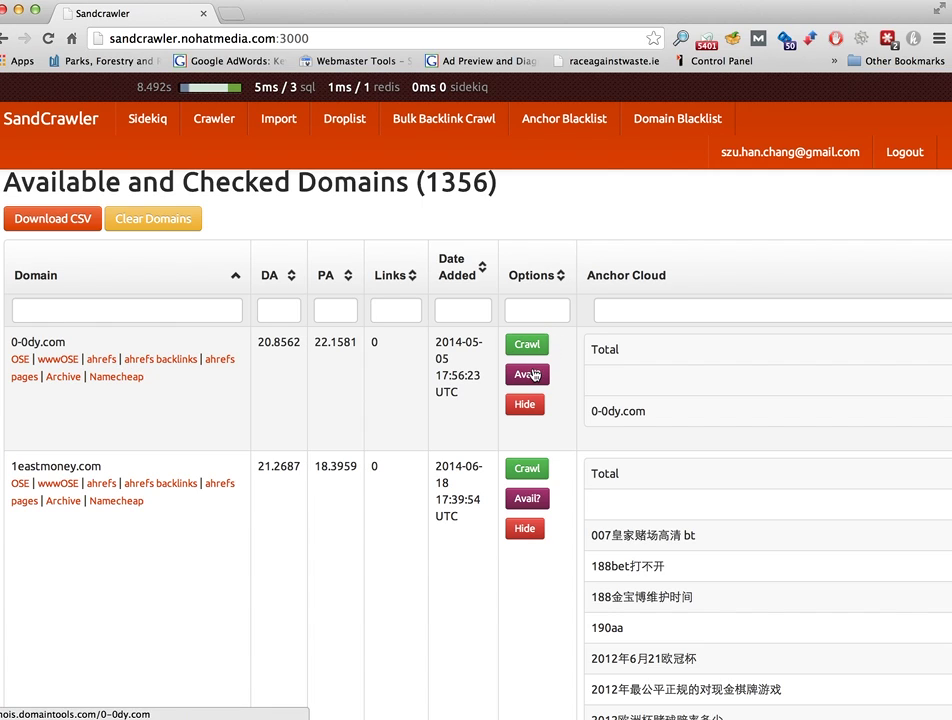
Hide 0-0dy.com, 1eastmoney.com, 1freeplace.com, 1more-betting.com, 1obatalami.com, 1onlineshoppingcenter.com and 2wl7op.com.
{"action": "left_click", "coordinate": [524, 405]}
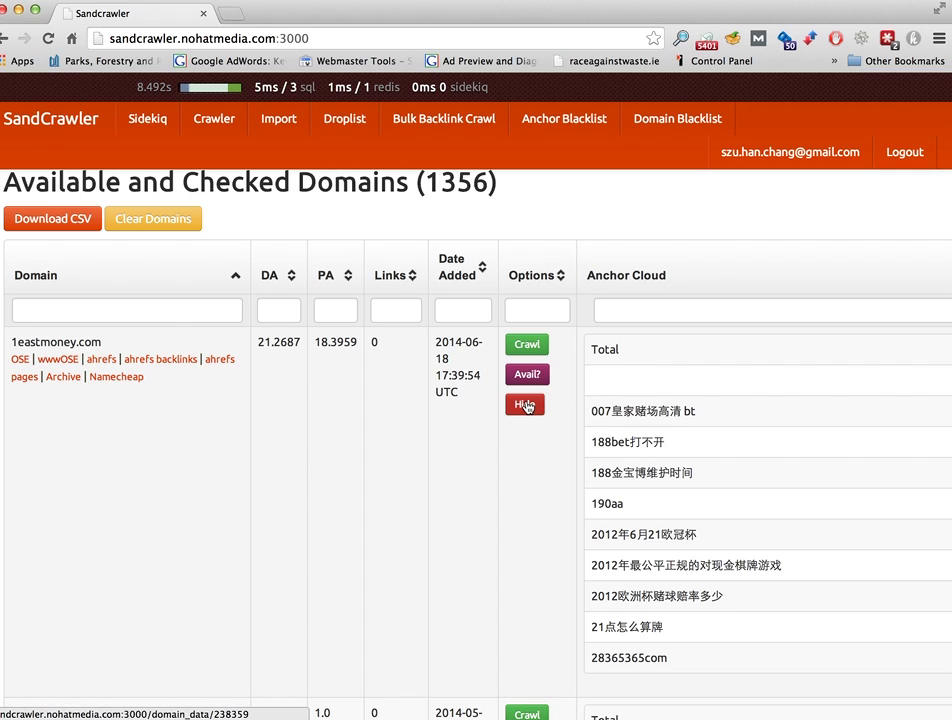
{"action": "left_click", "coordinate": [526, 405]}
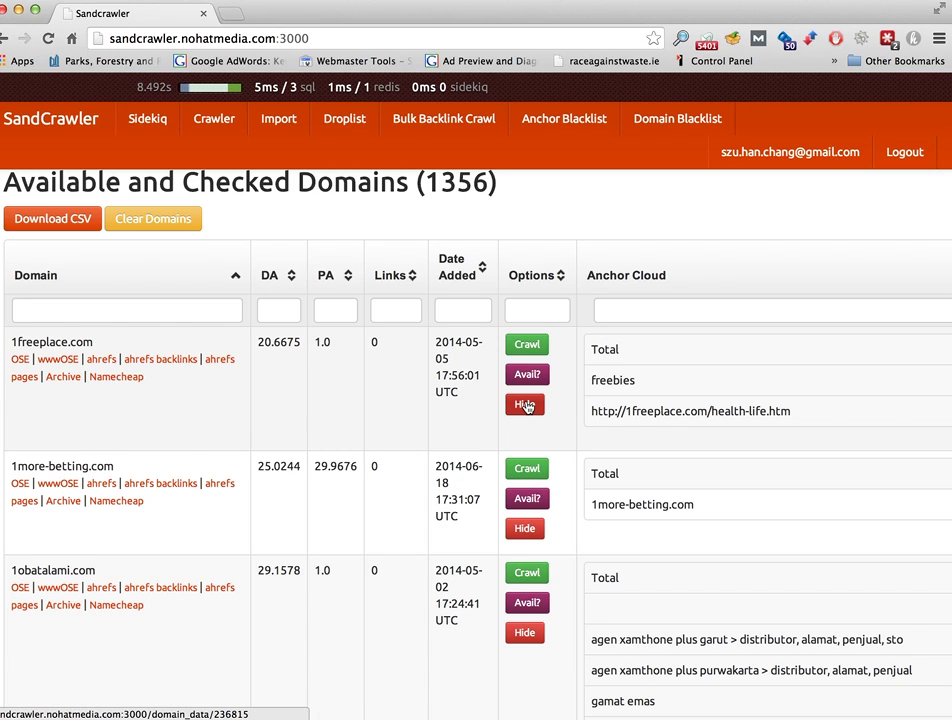
{"action": "left_click", "coordinate": [525, 405]}
{"action": "left_click", "coordinate": [525, 405]}
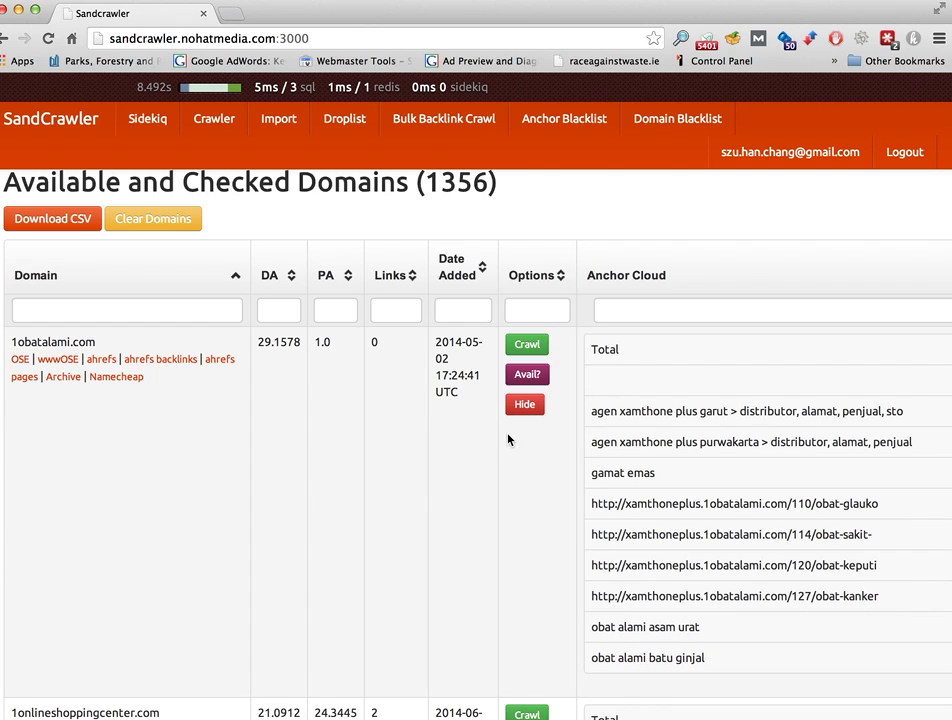
{"action": "left_click", "coordinate": [533, 408]}
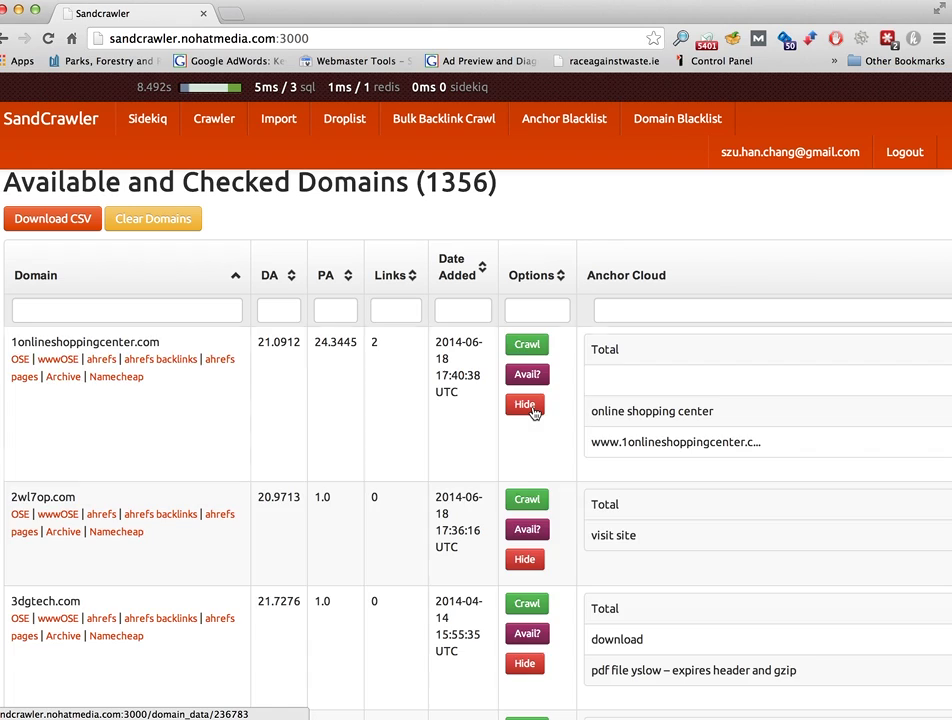
{"action": "scroll", "coordinate": [533, 411], "scroll_direction": "down", "scroll_amount": 1}
{"action": "left_click", "coordinate": [527, 389]}
{"action": "left_click", "coordinate": [526, 386]}
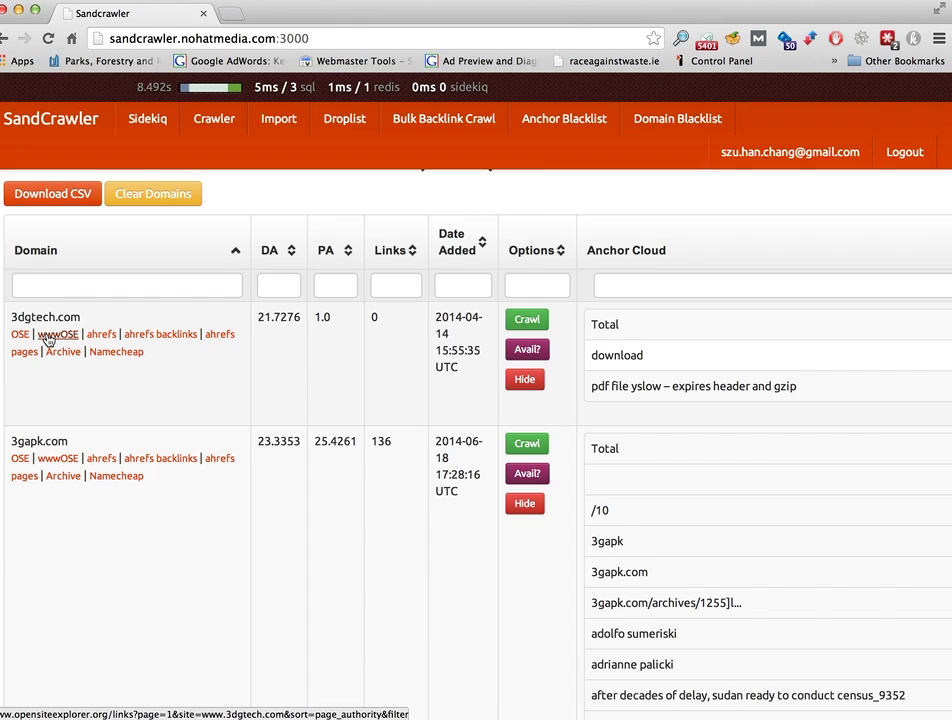
Open 3dgtech.com's Open Site Explorer, Ahrefs top pages and Wayback archive in background tabs.
{"action": "left_click", "coordinate": [50, 338], "text": "super"}
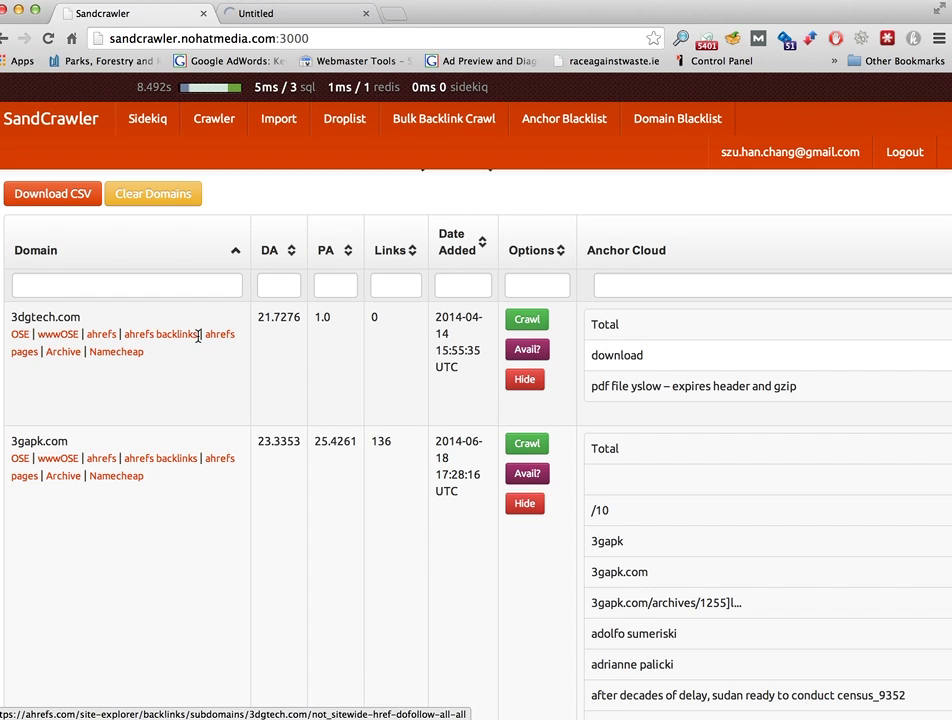
{"action": "left_click", "coordinate": [26, 354], "text": "super"}
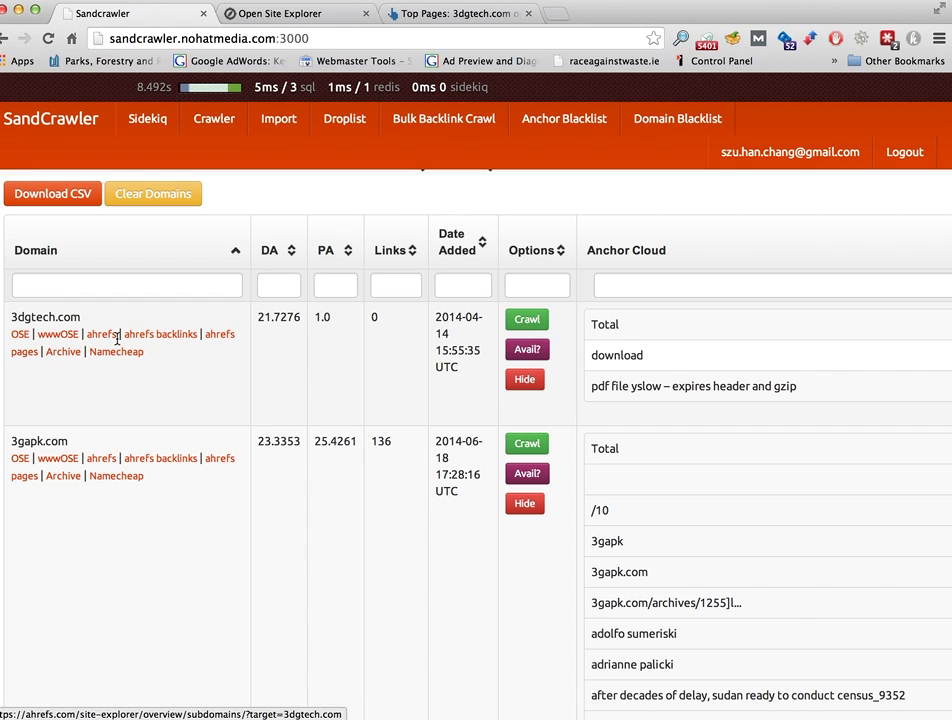
{"action": "left_click", "coordinate": [63, 354], "text": "super"}
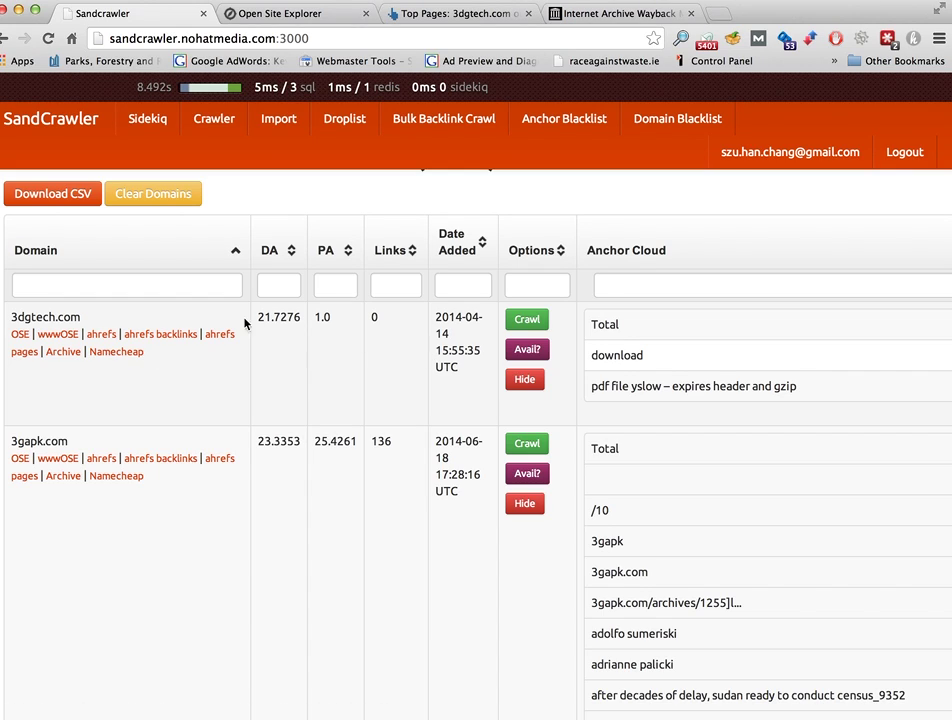
Check 3dgtech.com on Namecheap, available at C$11.71/year, then close that result.
{"action": "left_click", "coordinate": [116, 352], "text": "super"}
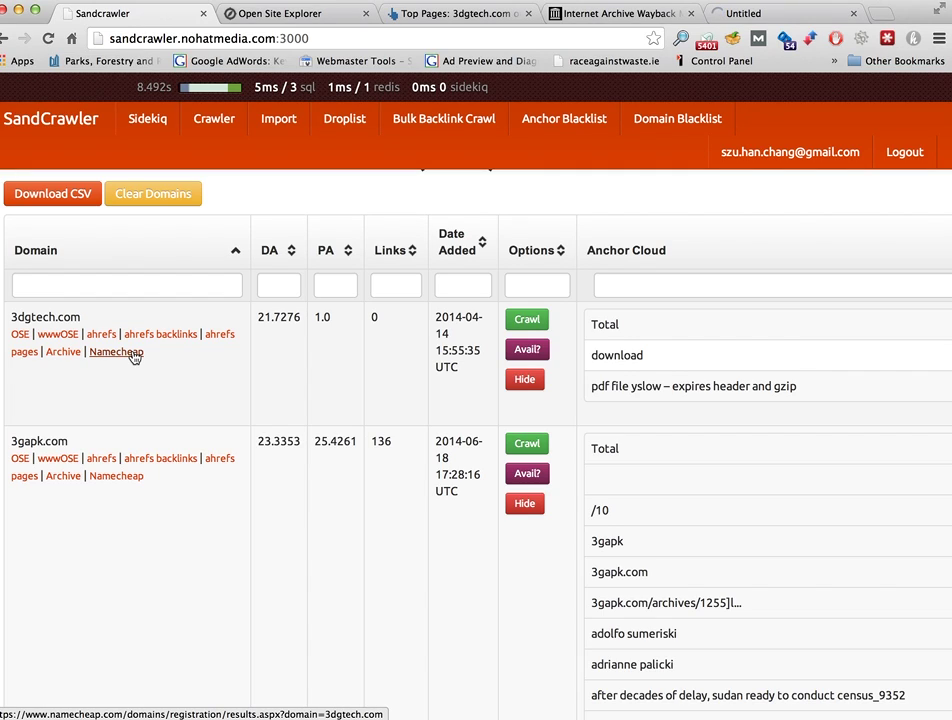
{"action": "left_click", "coordinate": [755, 16]}
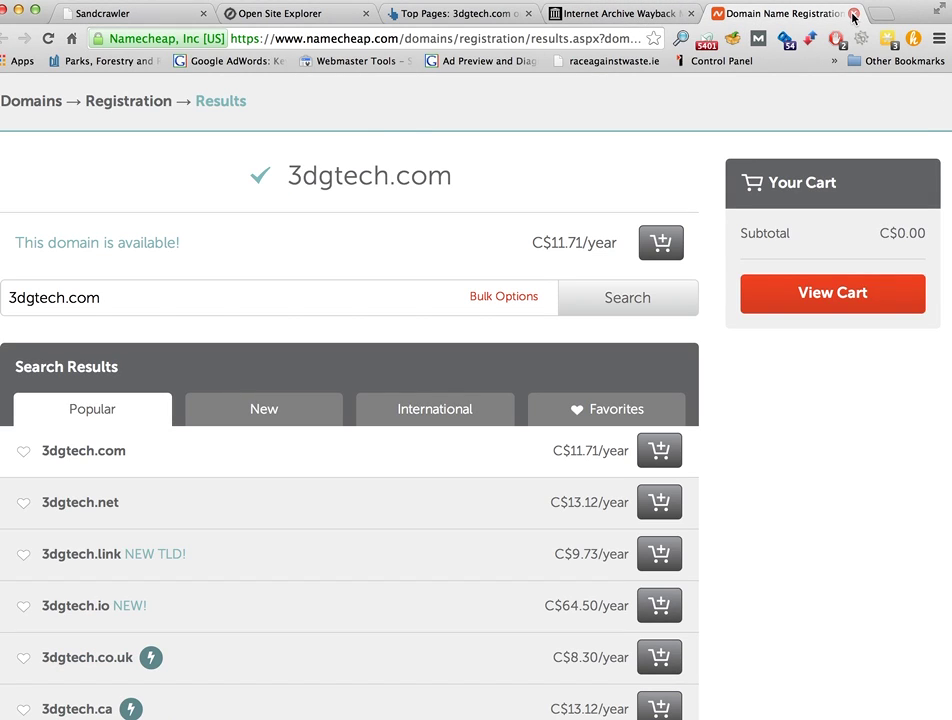
{"action": "left_click", "coordinate": [853, 14]}
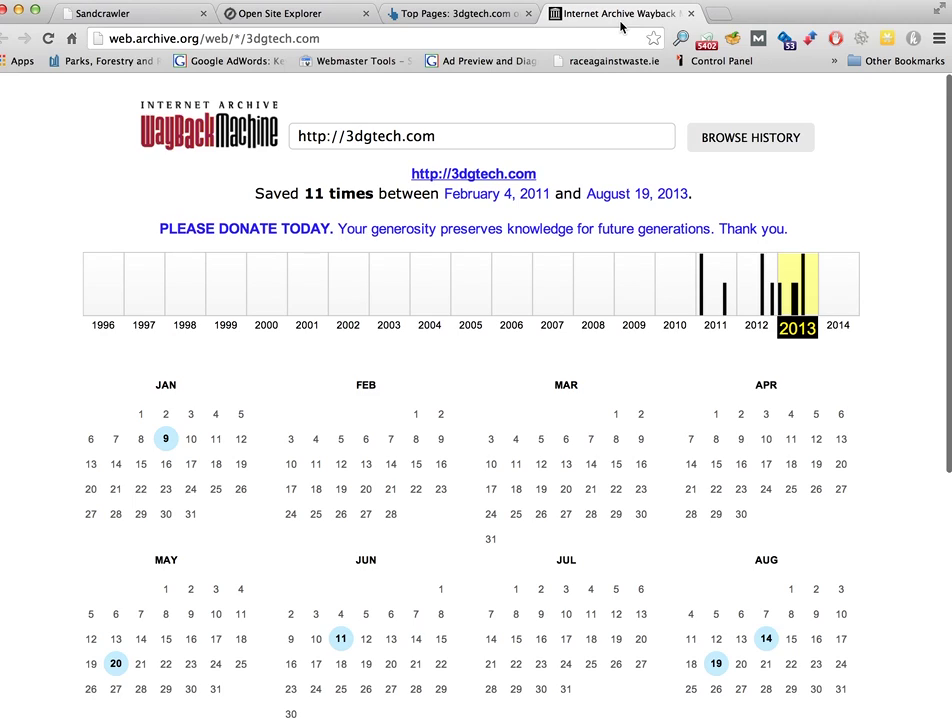
Inspect 3dgtech.com's August 2013 and November 2012 Wayback snapshots, then close the archive tab.
{"action": "left_click", "coordinate": [718, 678]}
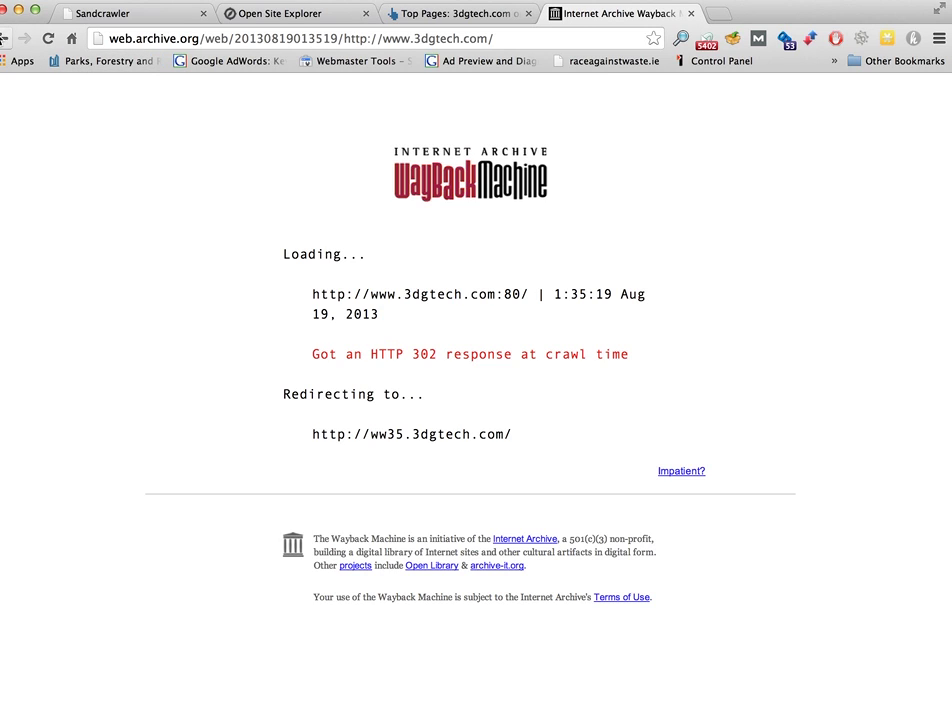
{"action": "left_click", "coordinate": [5, 40]}
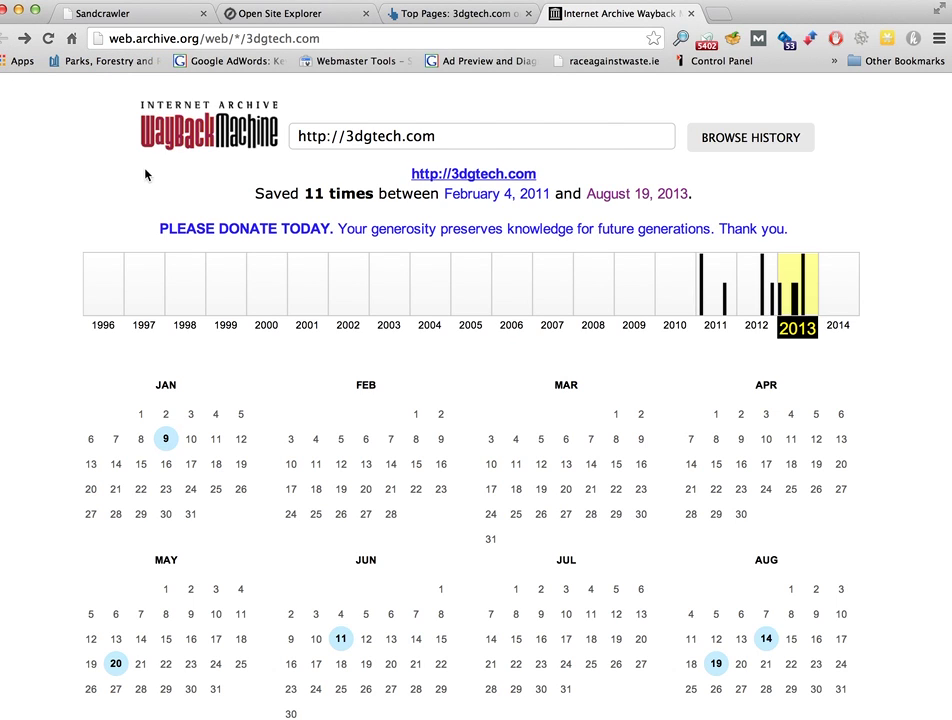
{"action": "left_click", "coordinate": [752, 290]}
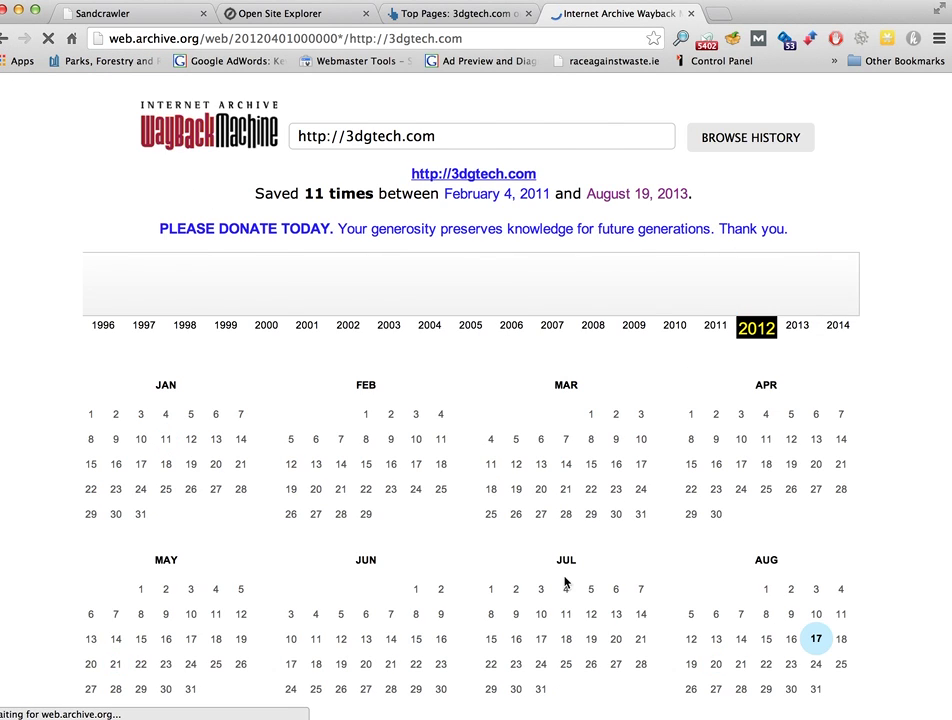
{"action": "scroll", "coordinate": [618, 567], "scroll_direction": "down", "scroll_amount": 5}
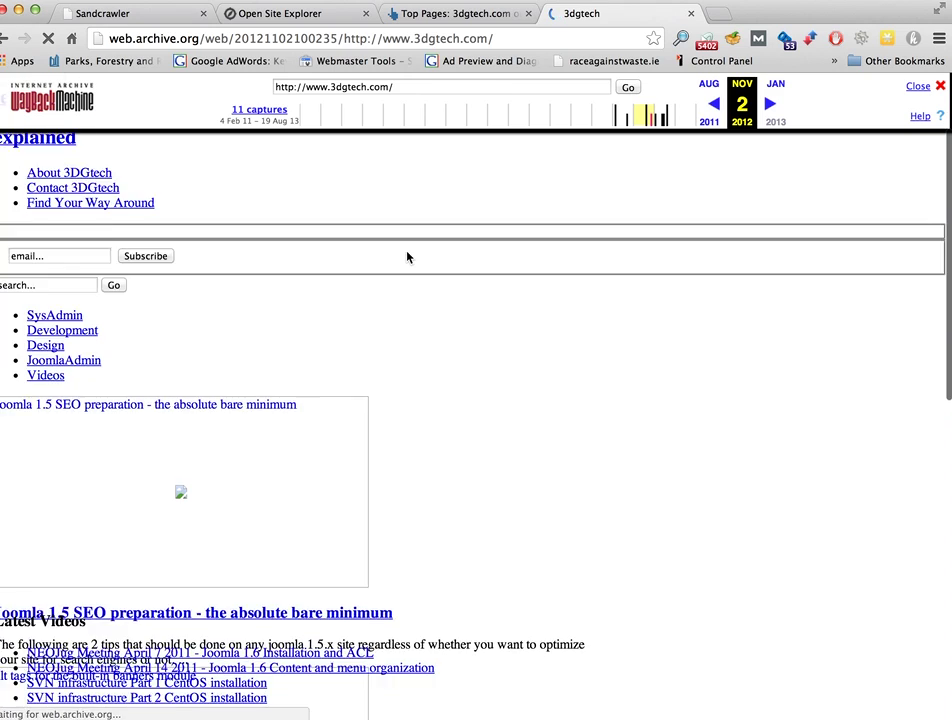
{"action": "scroll", "coordinate": [407, 257], "scroll_direction": "down", "scroll_amount": 7}
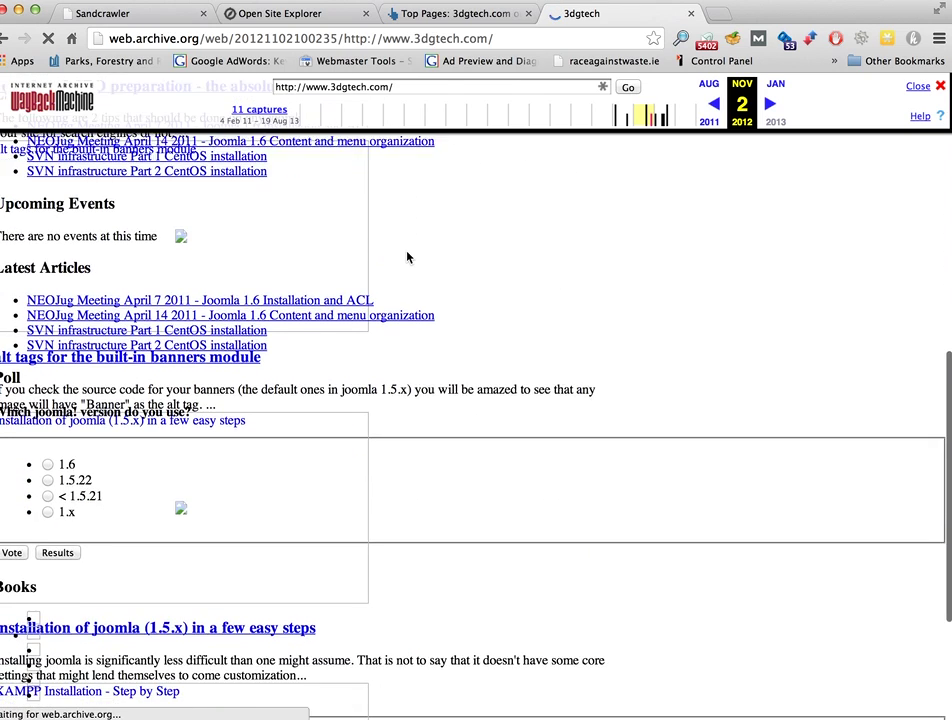
{"action": "scroll", "coordinate": [407, 257], "scroll_direction": "down", "scroll_amount": 1}
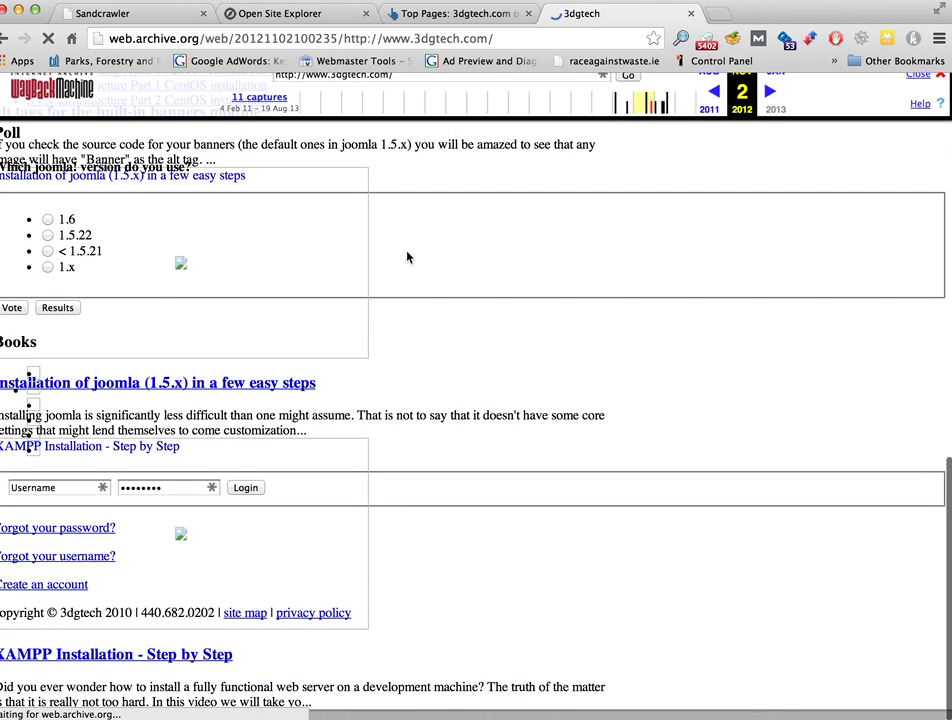
{"action": "scroll", "coordinate": [407, 257], "scroll_direction": "up", "scroll_amount": 12}
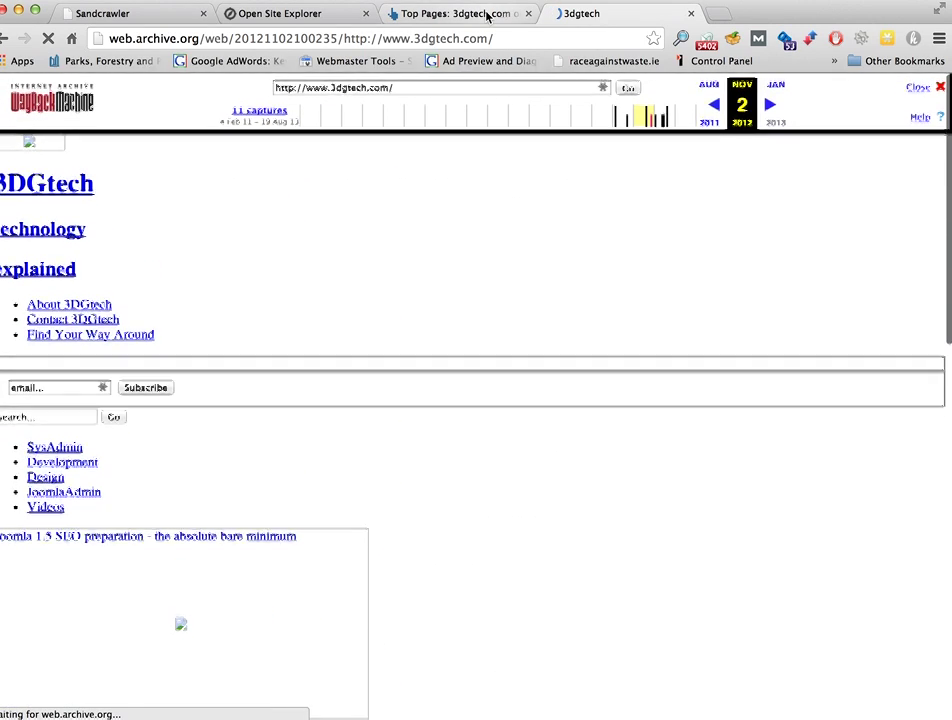
{"action": "left_click", "coordinate": [694, 15]}
{"action": "mouse_move", "coordinate": [241, 280]}
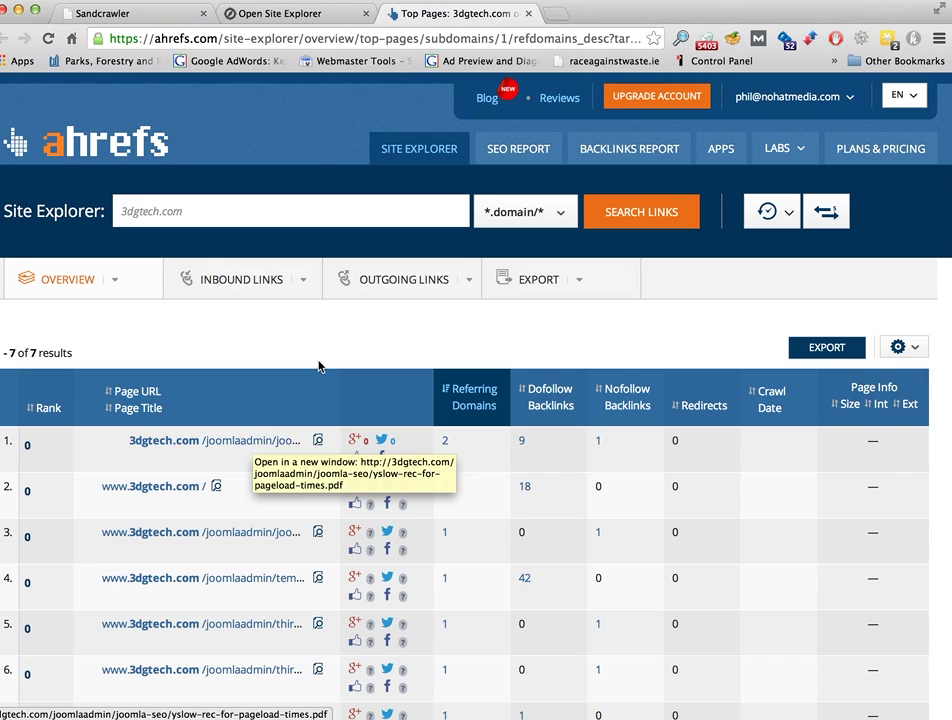
Review 3dgtech.com's 7 Ahrefs top pages, then close the Top Pages report.
{"action": "scroll", "coordinate": [430, 325], "scroll_direction": "down", "scroll_amount": 2}
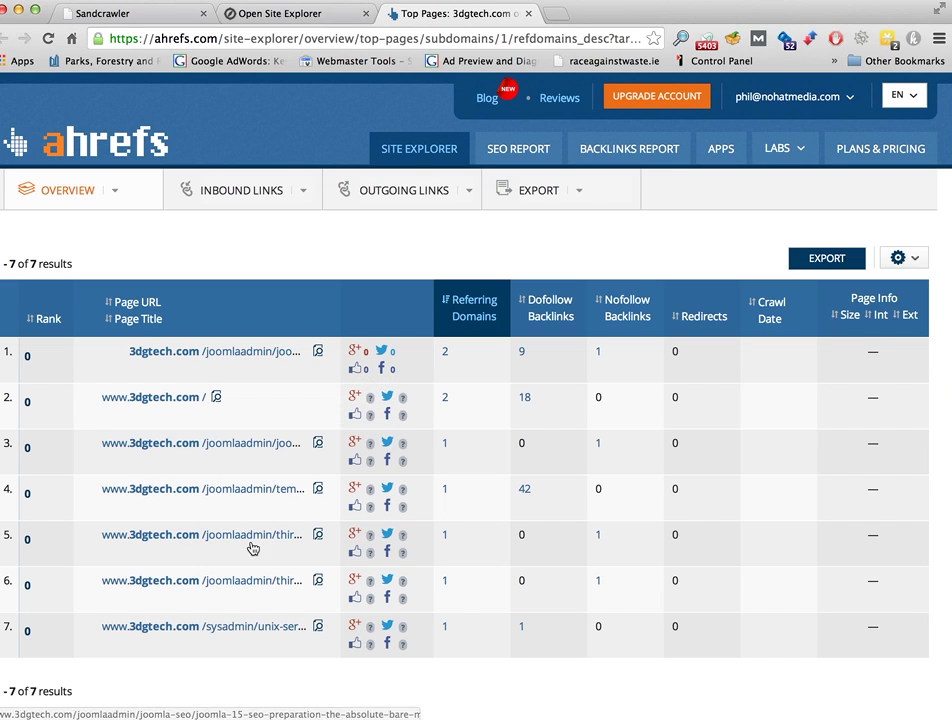
{"action": "scroll", "coordinate": [520, 195], "scroll_direction": "up", "scroll_amount": 2}
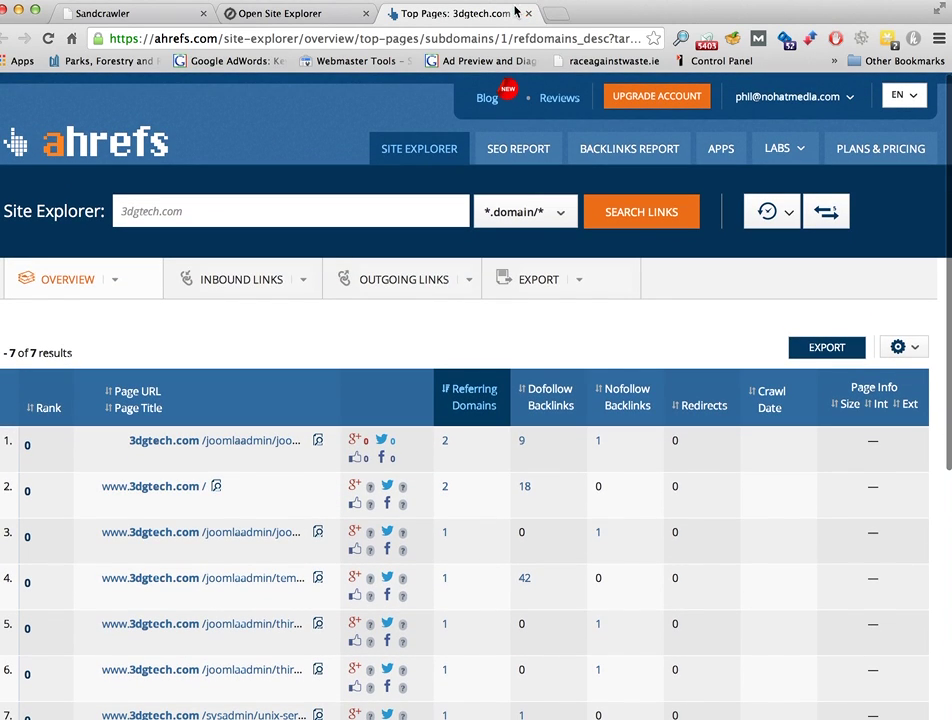
{"action": "left_click", "coordinate": [528, 13]}
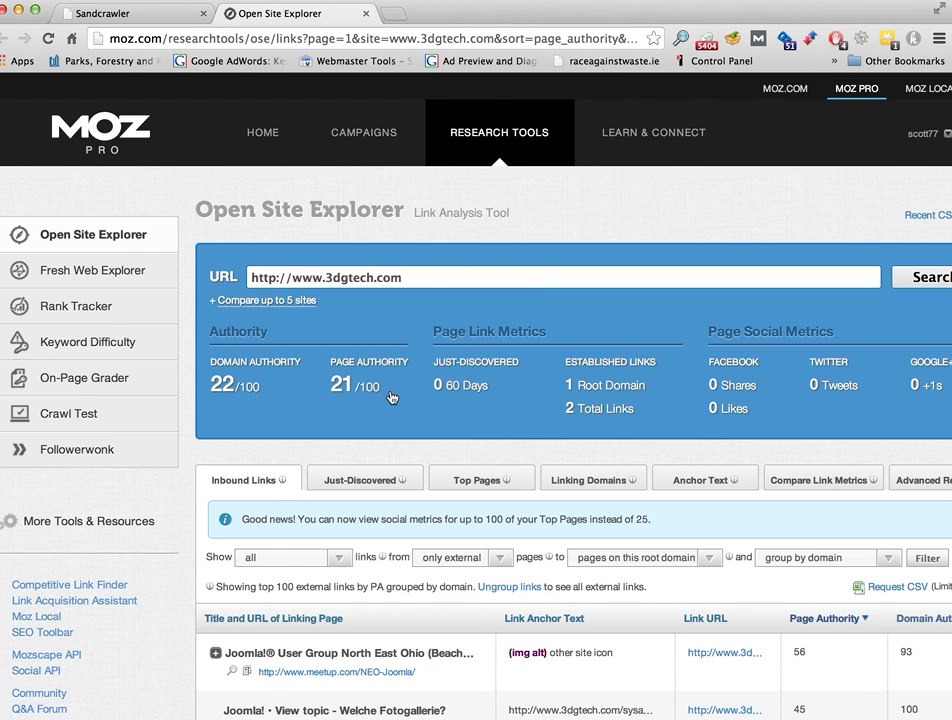
Scroll through 3dgtech.com's Moz inbound links (DA 22, PA 21), then close Open Site Explorer.
{"action": "scroll", "coordinate": [643, 326], "scroll_direction": "down", "scroll_amount": 3}
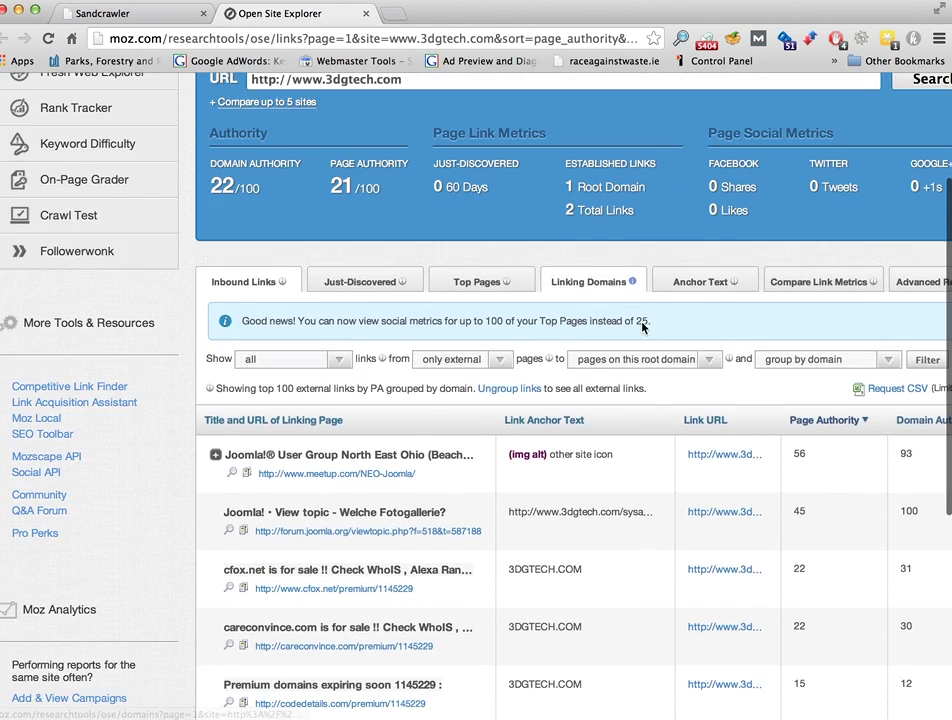
{"action": "scroll", "coordinate": [643, 326], "scroll_direction": "down", "scroll_amount": 4}
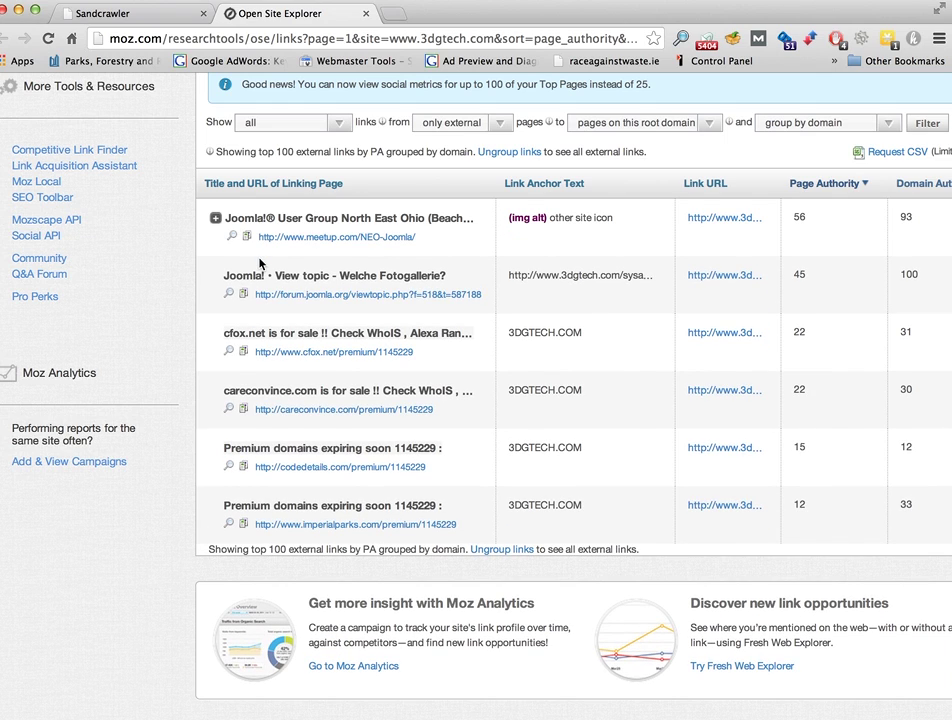
{"action": "scroll", "coordinate": [260, 263], "scroll_direction": "up", "scroll_amount": 10}
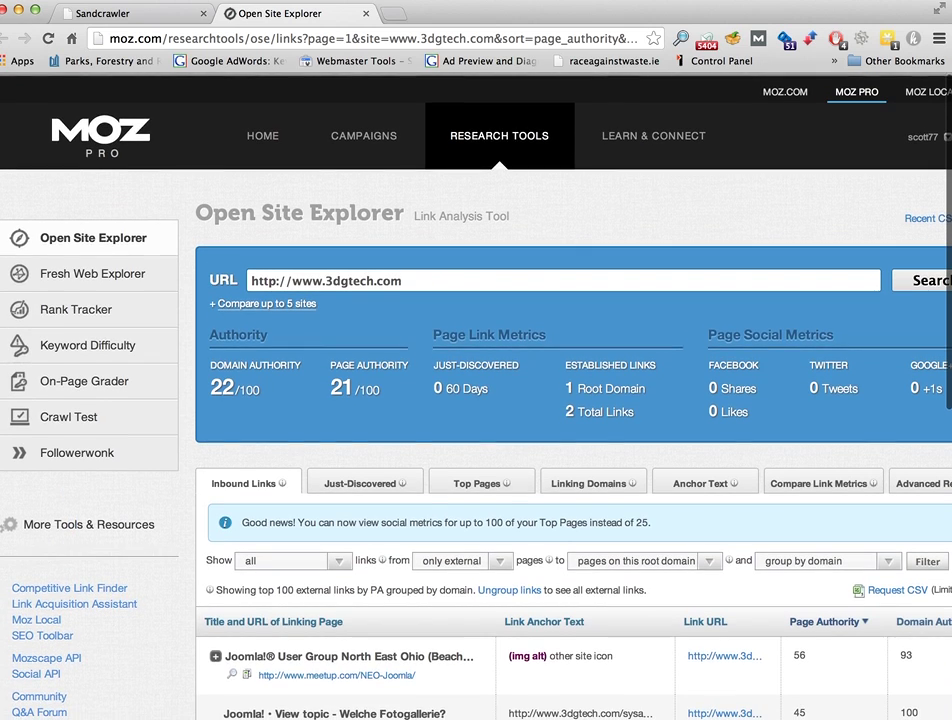
{"action": "left_click", "coordinate": [366, 13]}
{"action": "left_click", "coordinate": [366, 13]}
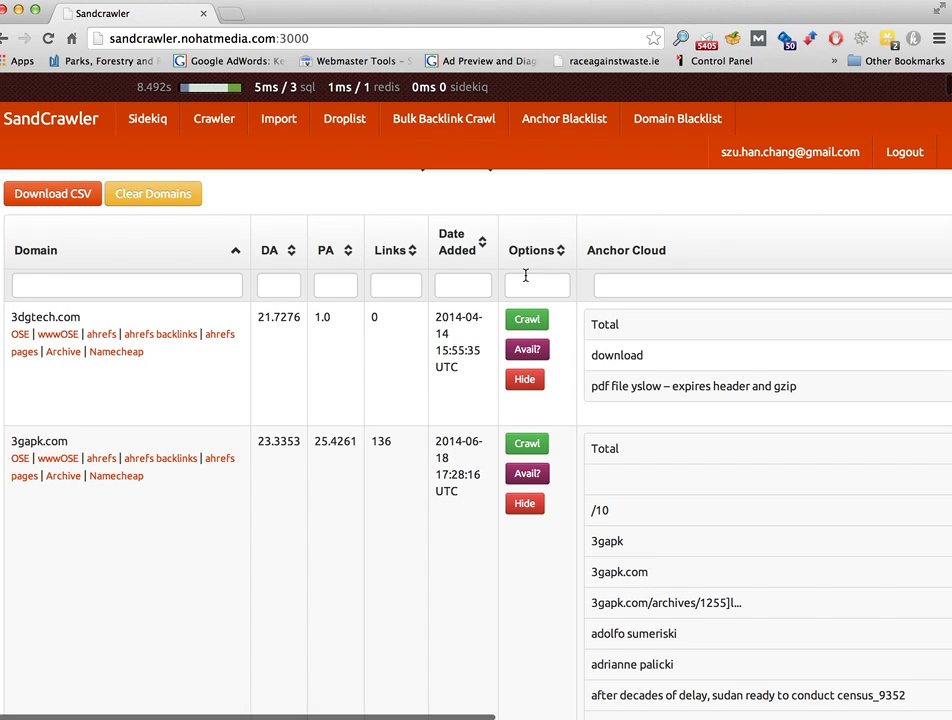
Hide 3gapk.com so 3munitekdubai2011.com follows 3dgtech.com in the list.
{"action": "scroll", "coordinate": [525, 276], "scroll_direction": "down", "scroll_amount": 3}
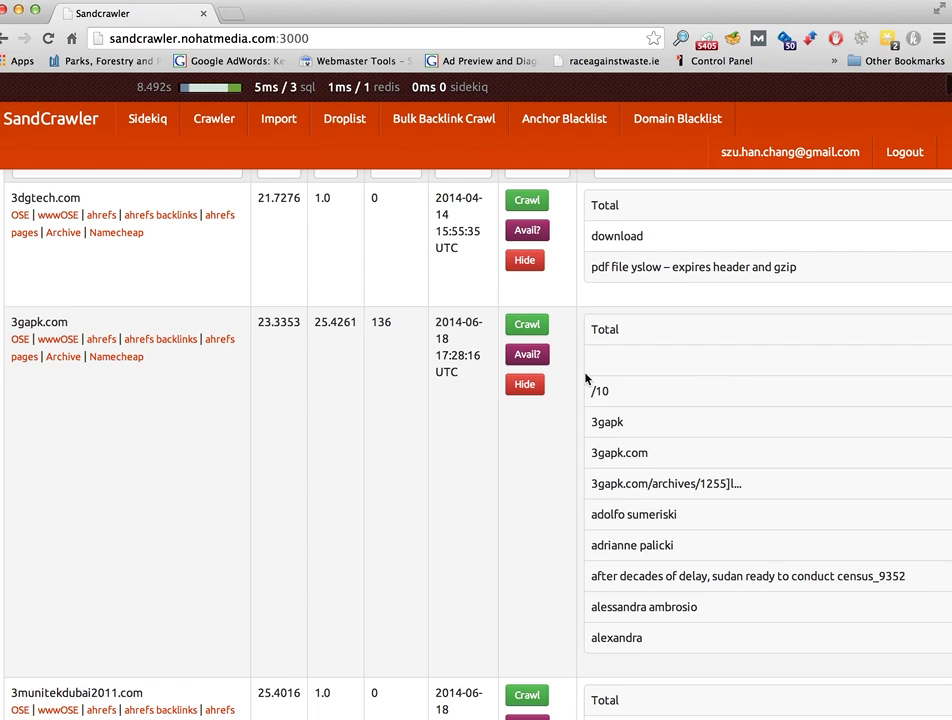
{"action": "left_click", "coordinate": [527, 384]}
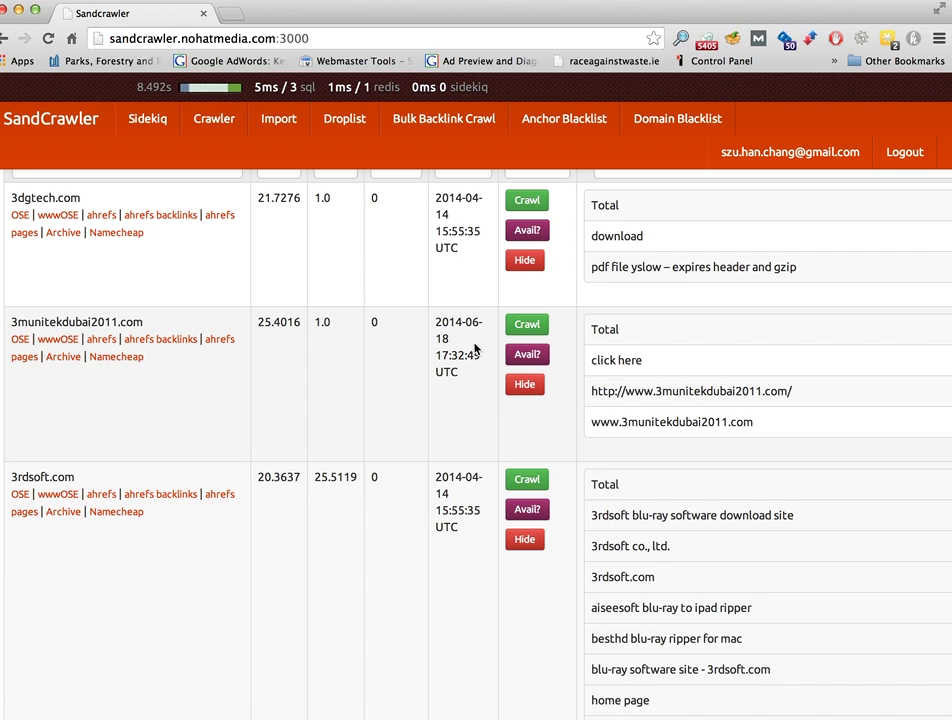
Open 3rdsoft.com's Namecheap, Wayback, Ahrefs top pages and Open Site Explorer checks, then view its archive history.
{"action": "scroll", "coordinate": [375, 321], "scroll_direction": "down", "scroll_amount": 1}
{"action": "scroll", "coordinate": [375, 321], "scroll_direction": "down", "scroll_amount": 2}
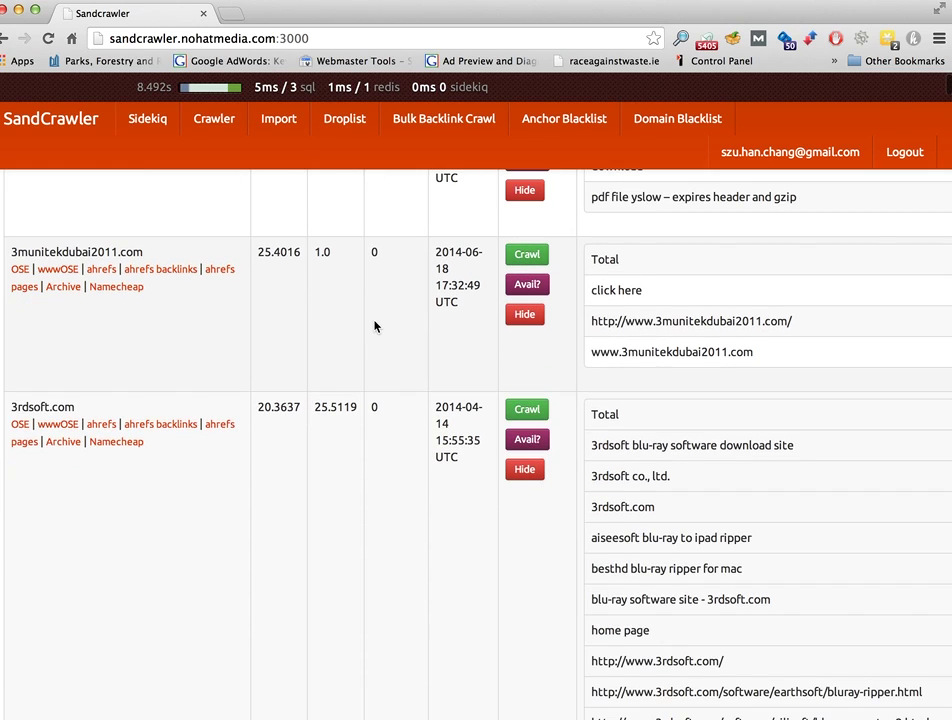
{"action": "scroll", "coordinate": [545, 321], "scroll_direction": "down", "scroll_amount": 3}
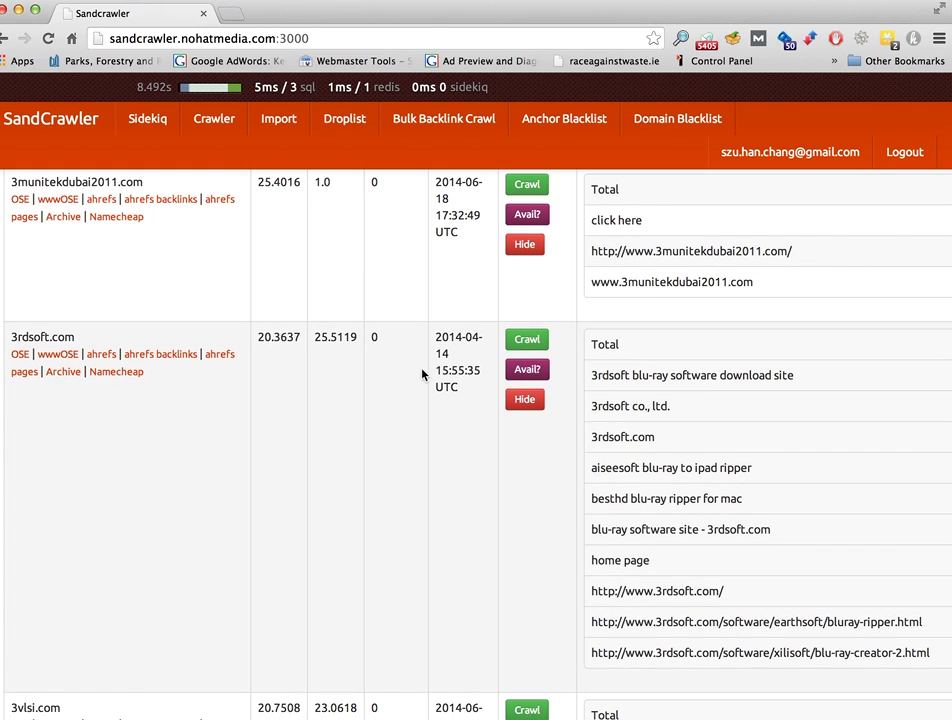
{"action": "left_click", "coordinate": [102, 374], "text": "super"}
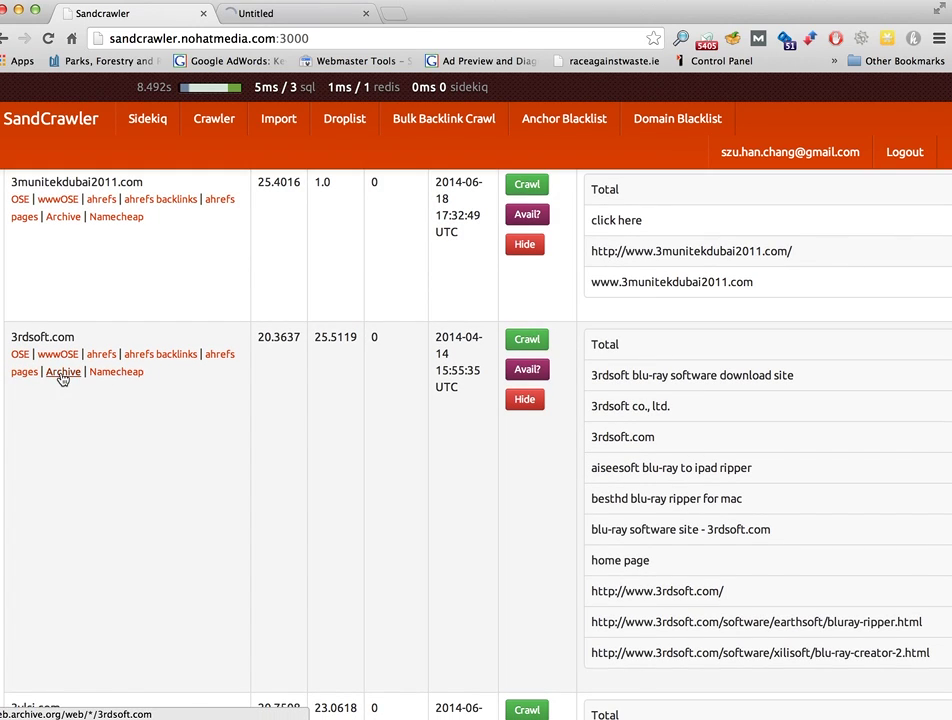
{"action": "left_click", "coordinate": [60, 374], "text": "super"}
{"action": "left_click", "coordinate": [25, 374], "text": "super"}
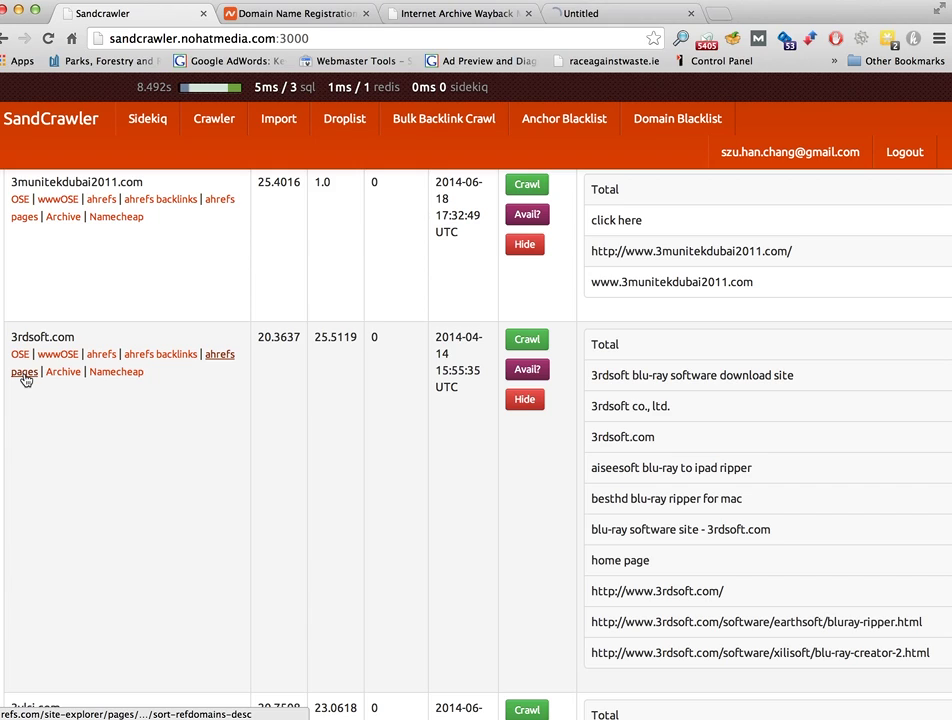
{"action": "left_click", "coordinate": [70, 358], "text": "super"}
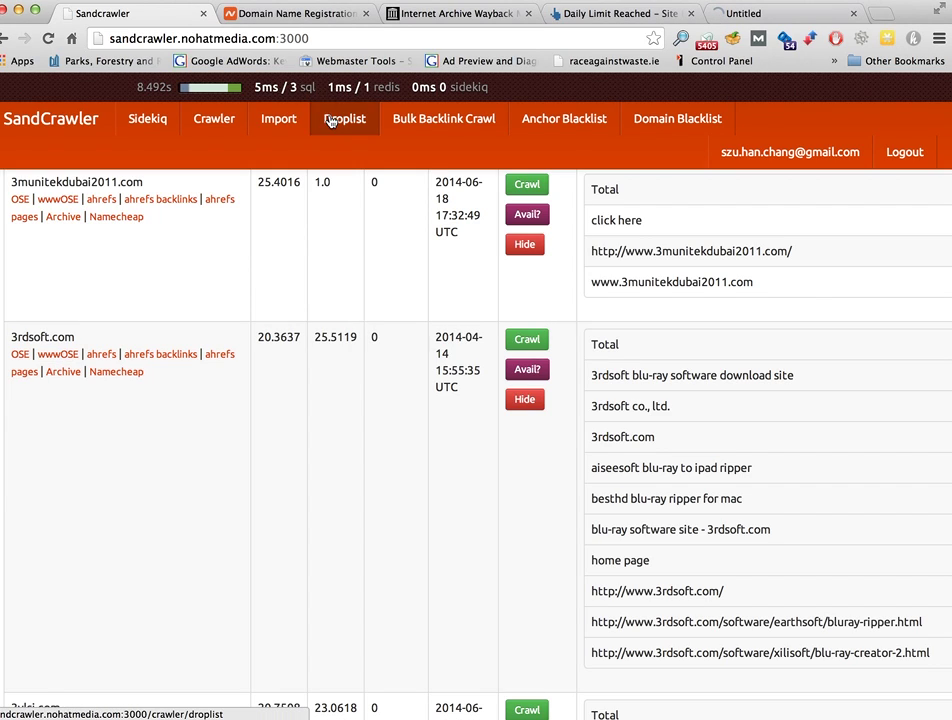
{"action": "left_click", "coordinate": [428, 14]}
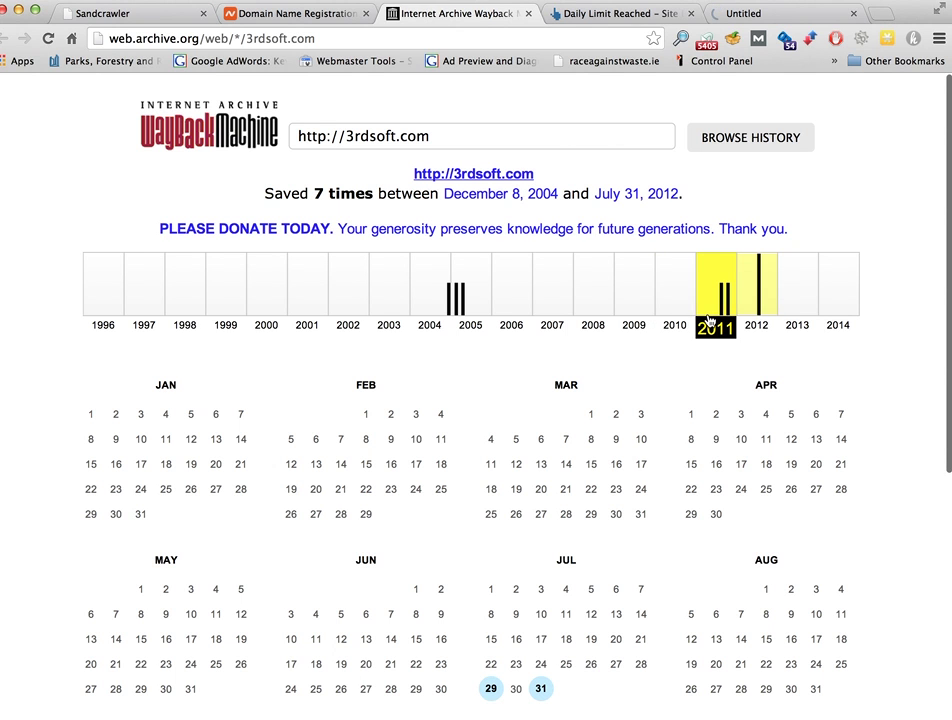
Browse the July 29, 2012 Wayback snapshot of 3rdsoft.com, then close the archive tab.
{"action": "scroll", "coordinate": [552, 523], "scroll_direction": "down", "scroll_amount": 3}
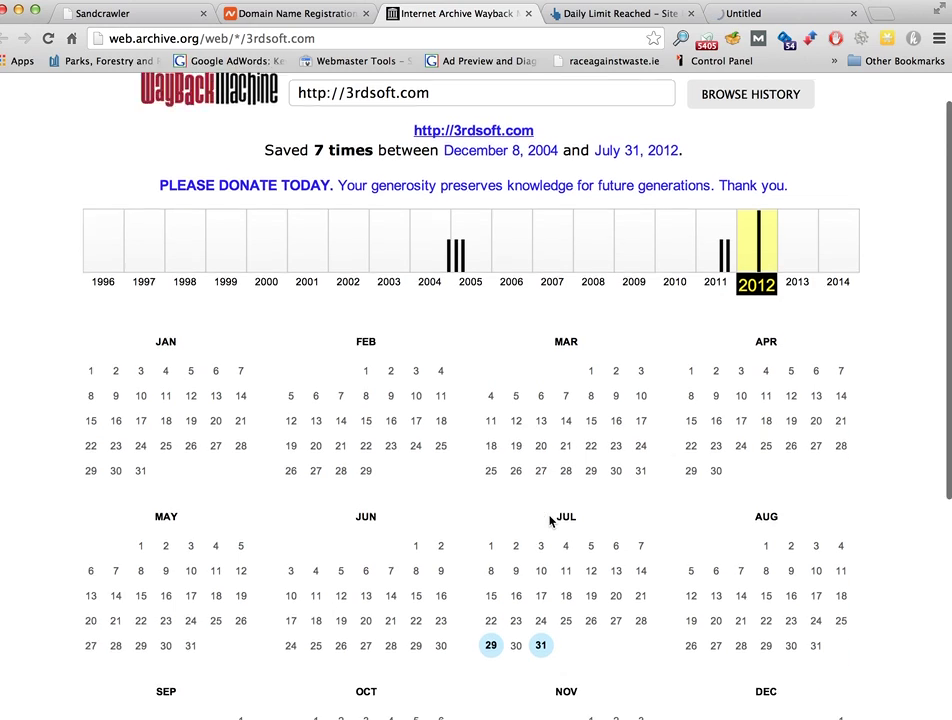
{"action": "left_click", "coordinate": [492, 544]}
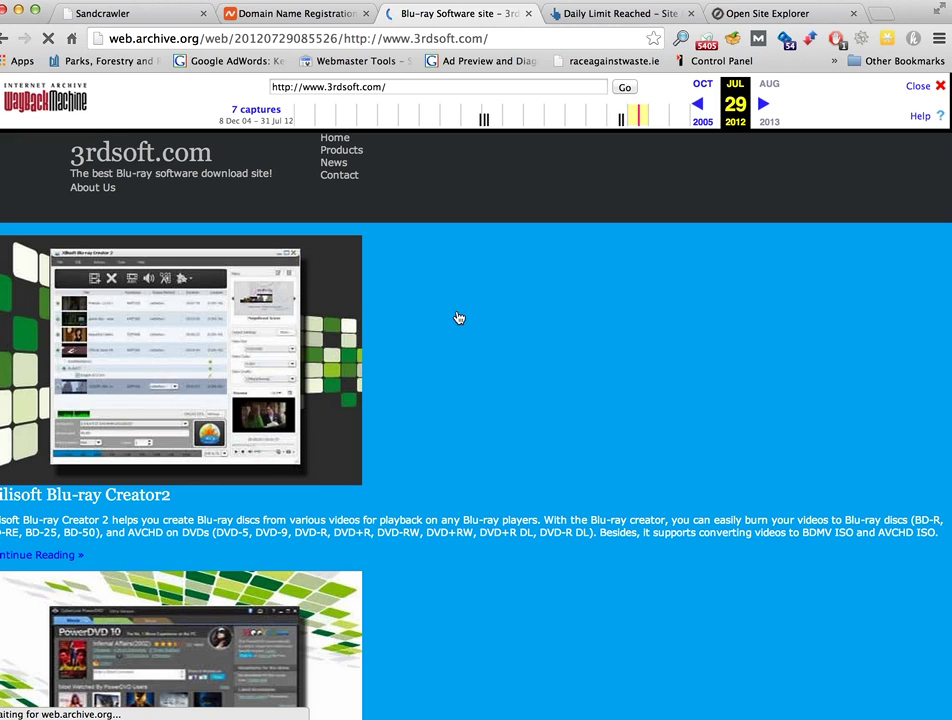
{"action": "scroll", "coordinate": [458, 318], "scroll_direction": "down", "scroll_amount": 10}
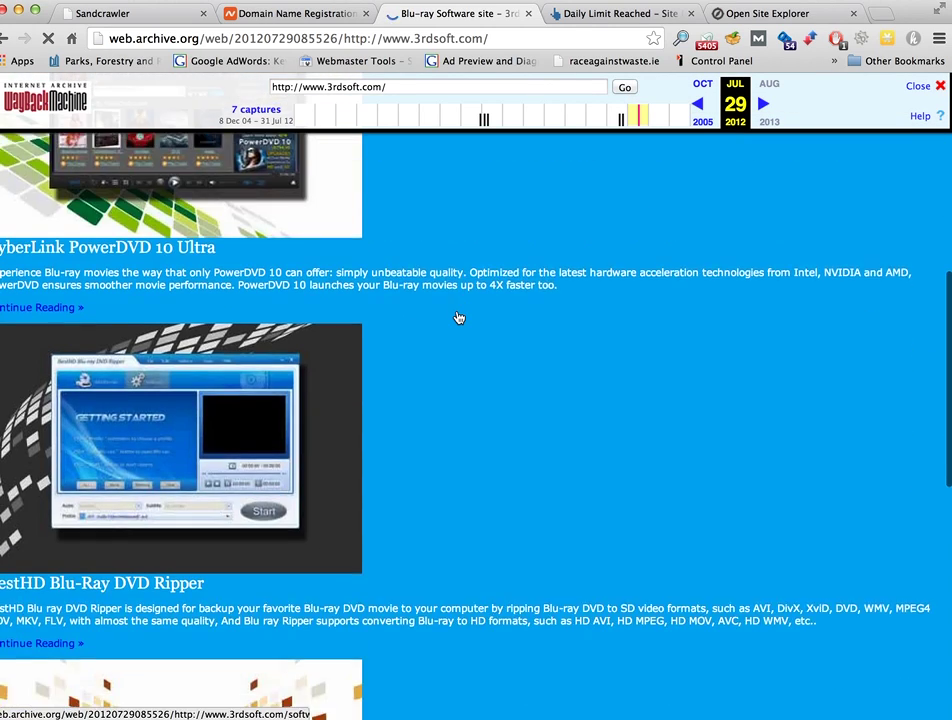
{"action": "scroll", "coordinate": [458, 318], "scroll_direction": "down", "scroll_amount": 2}
{"action": "scroll", "coordinate": [458, 318], "scroll_direction": "down", "scroll_amount": 9}
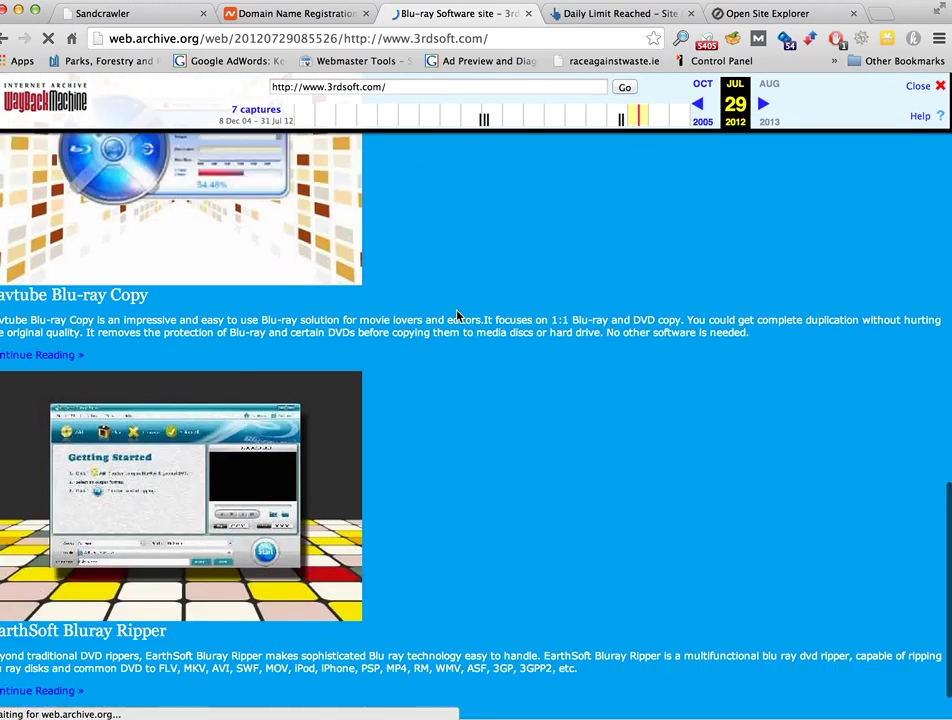
{"action": "scroll", "coordinate": [465, 350], "scroll_direction": "up", "scroll_amount": 20}
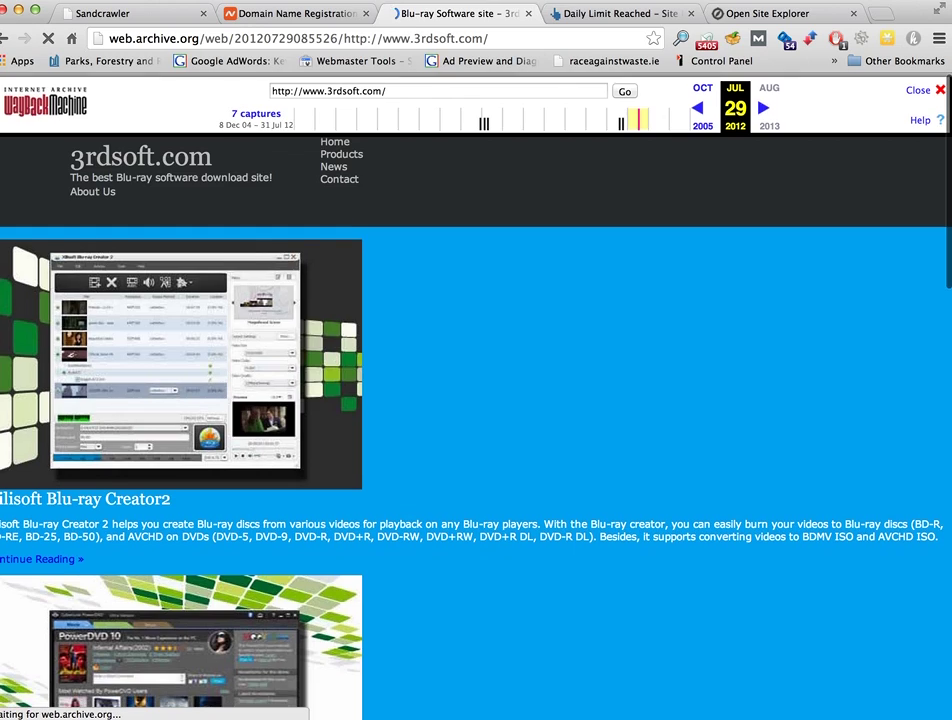
{"action": "left_click", "coordinate": [529, 14]}
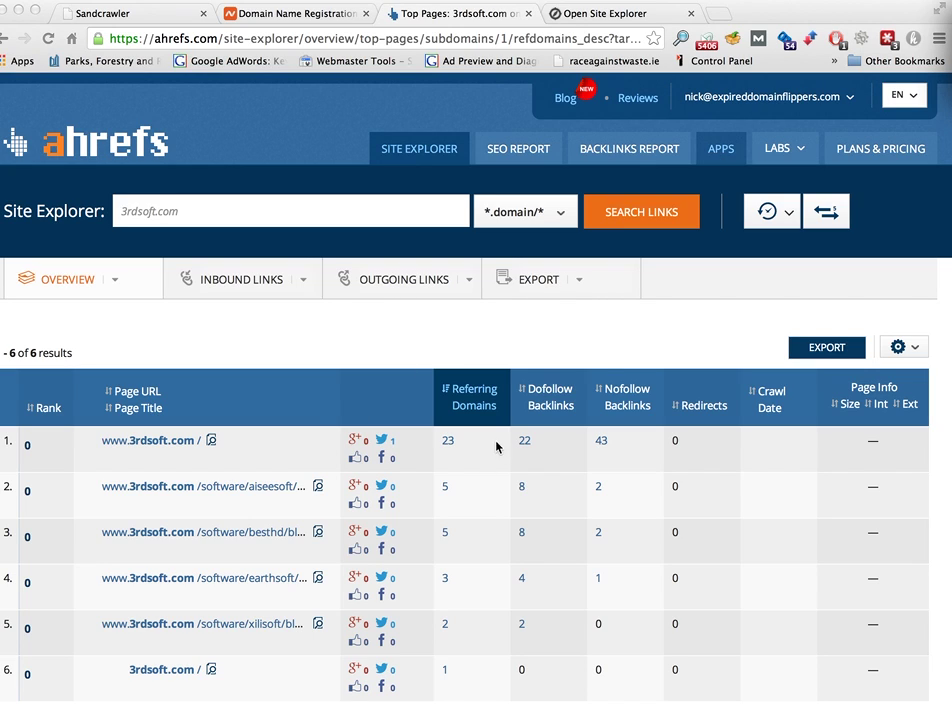
Scroll 3rdsoft.com's Ahrefs top pages, led by the homepage with 23 referring domains.
{"action": "scroll", "coordinate": [430, 441], "scroll_direction": "down", "scroll_amount": 3}
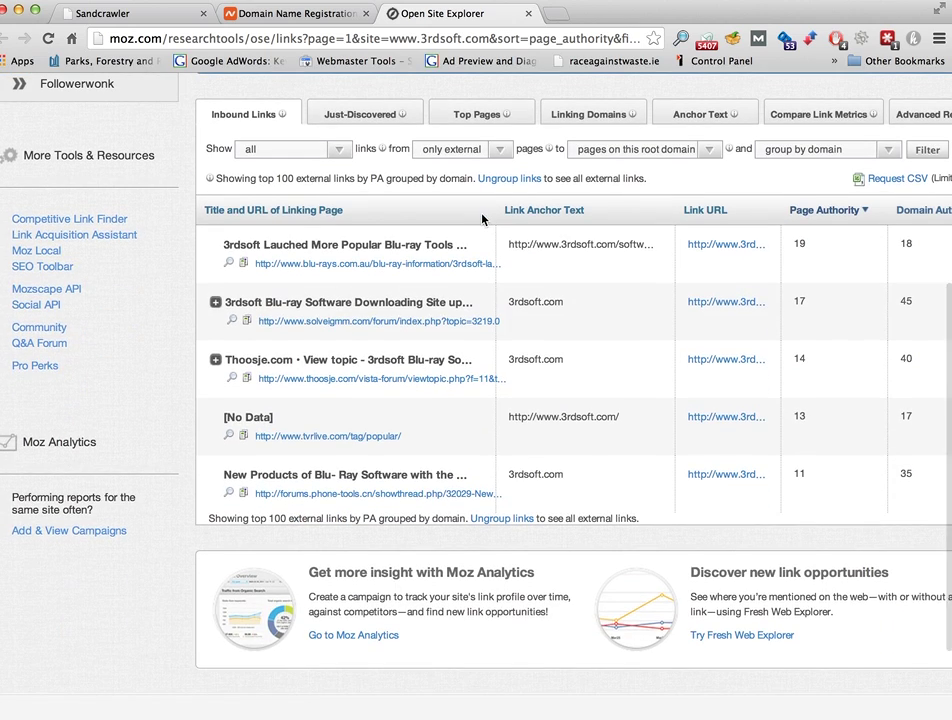
Check 3rdsoft.com's Moz authority (DA 18, PA 24), then close the Moz and Namecheap tabs.
{"action": "scroll", "coordinate": [482, 218], "scroll_direction": "up", "scroll_amount": 5}
{"action": "scroll", "coordinate": [482, 218], "scroll_direction": "up", "scroll_amount": 1}
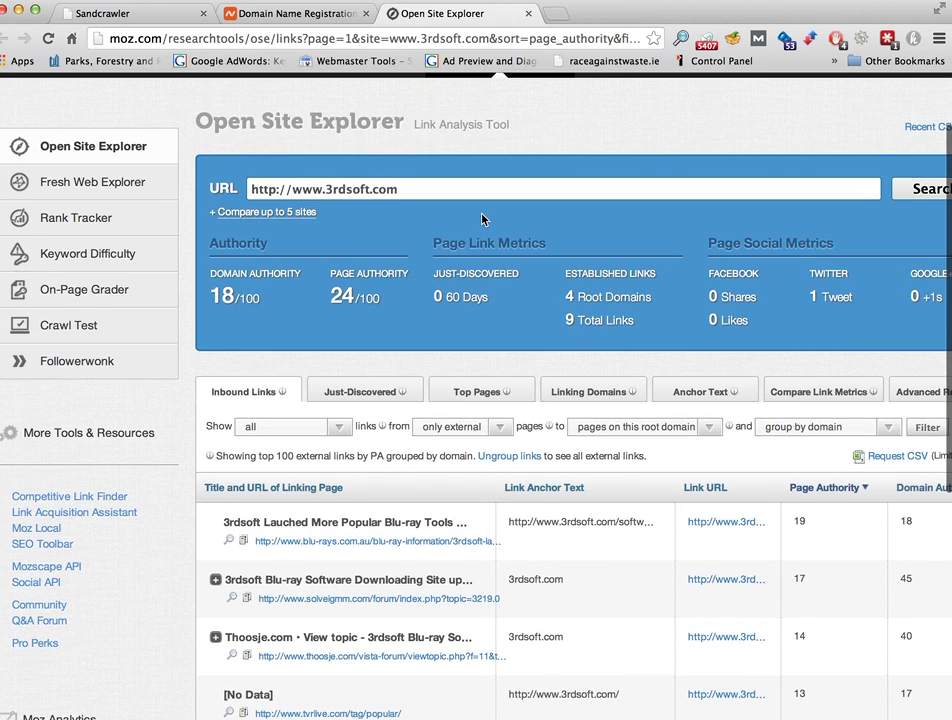
{"action": "left_click", "coordinate": [530, 13]}
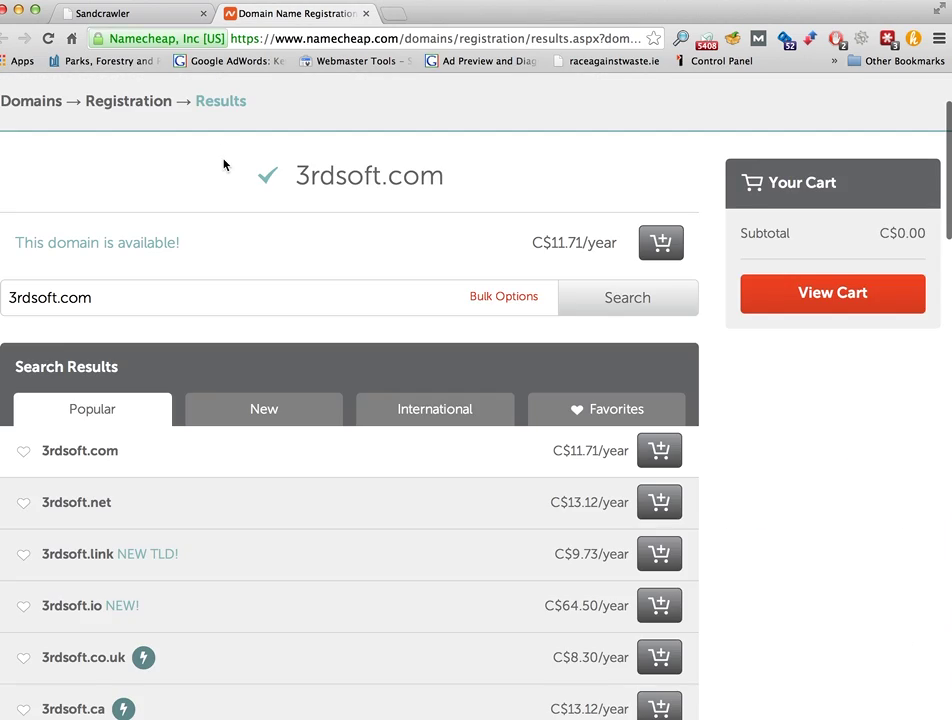
{"action": "left_click", "coordinate": [366, 14]}
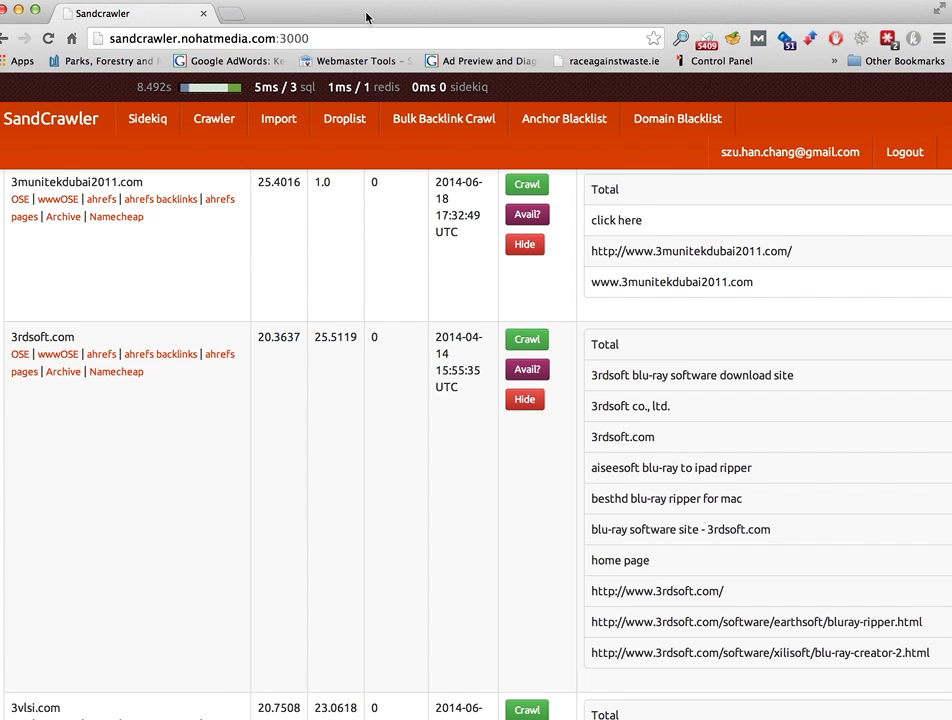
Hide the spam domains 3vlsi.com, 4all-betting.com, 4x6gallery.com and 7ntt.com.
{"action": "scroll", "coordinate": [309, 360], "scroll_direction": "down", "scroll_amount": 5}
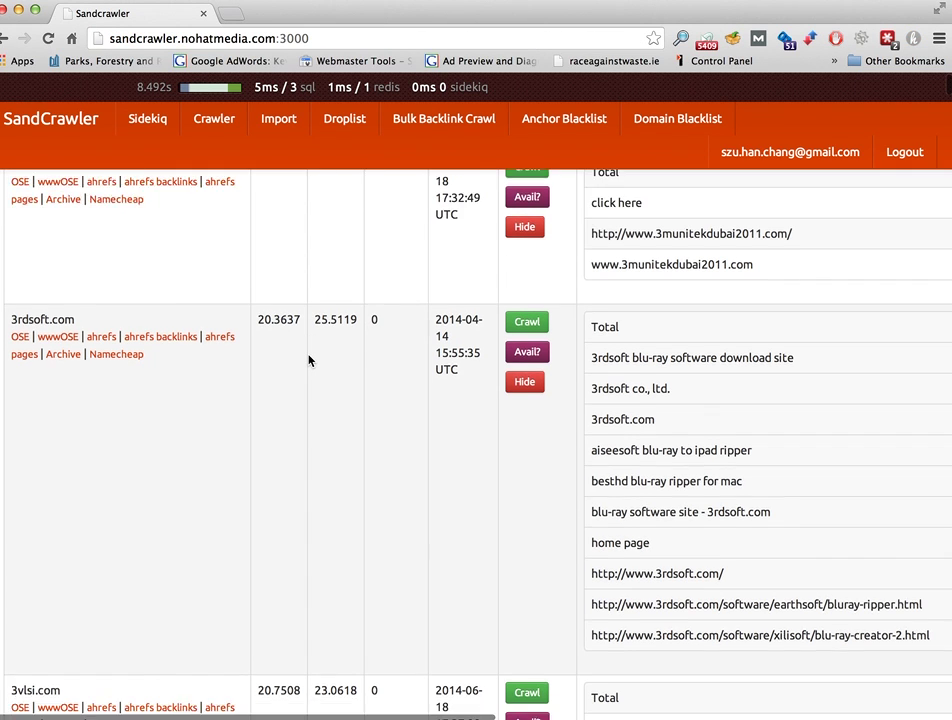
{"action": "scroll", "coordinate": [309, 360], "scroll_direction": "down", "scroll_amount": 2}
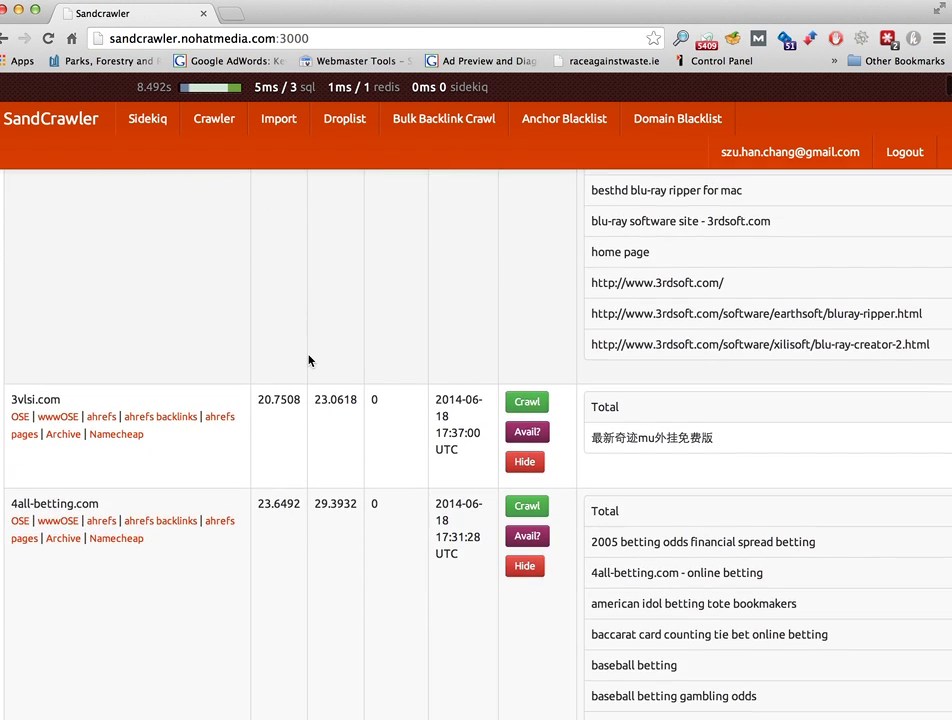
{"action": "left_click", "coordinate": [526, 463]}
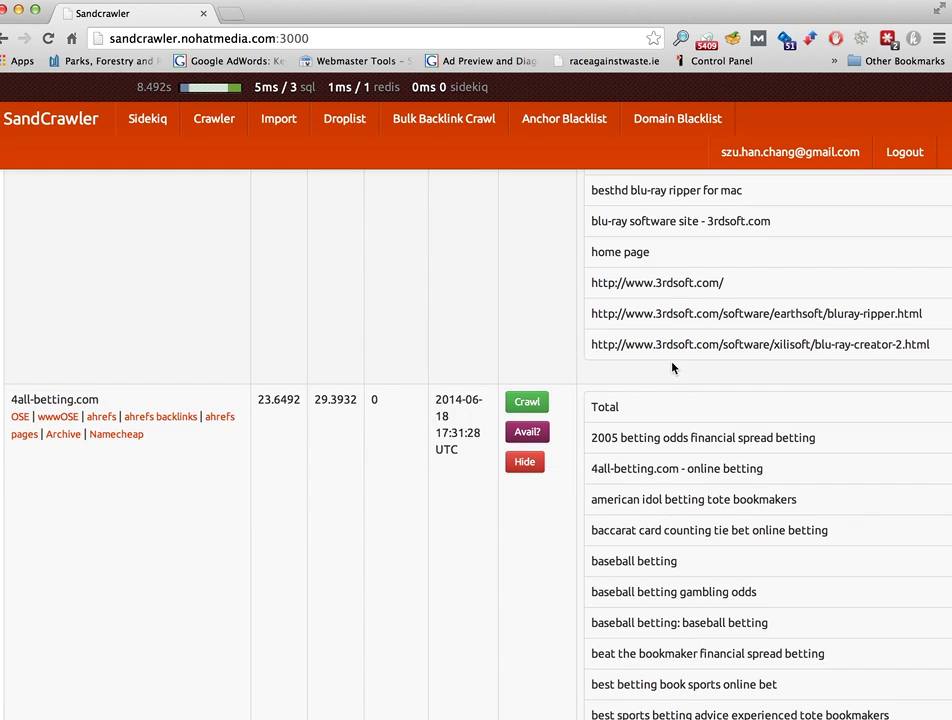
{"action": "scroll", "coordinate": [671, 368], "scroll_direction": "down", "scroll_amount": 3}
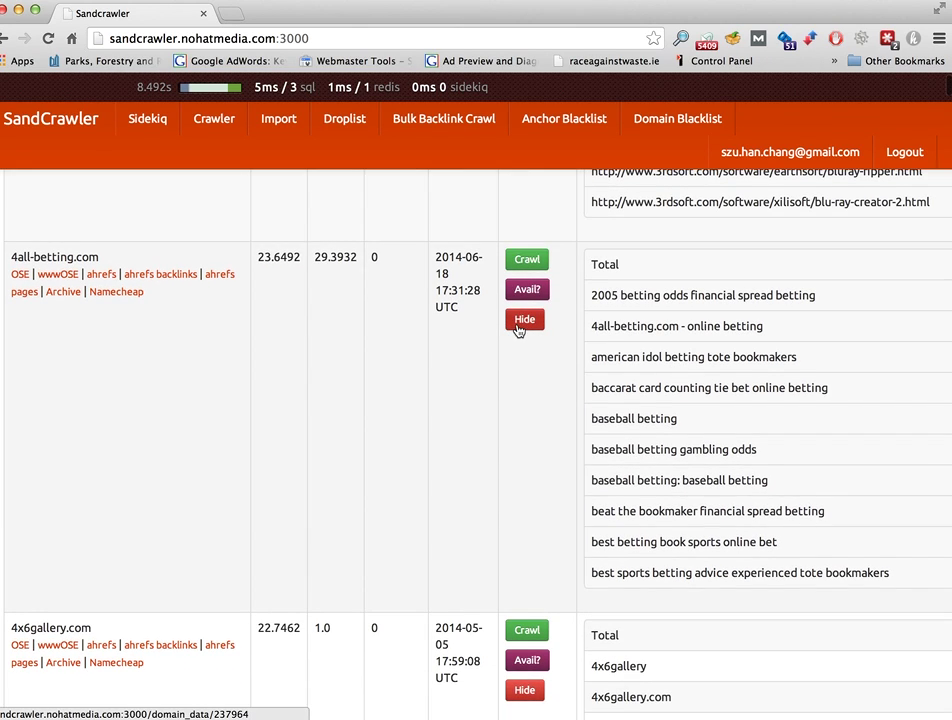
{"action": "left_click", "coordinate": [525, 320]}
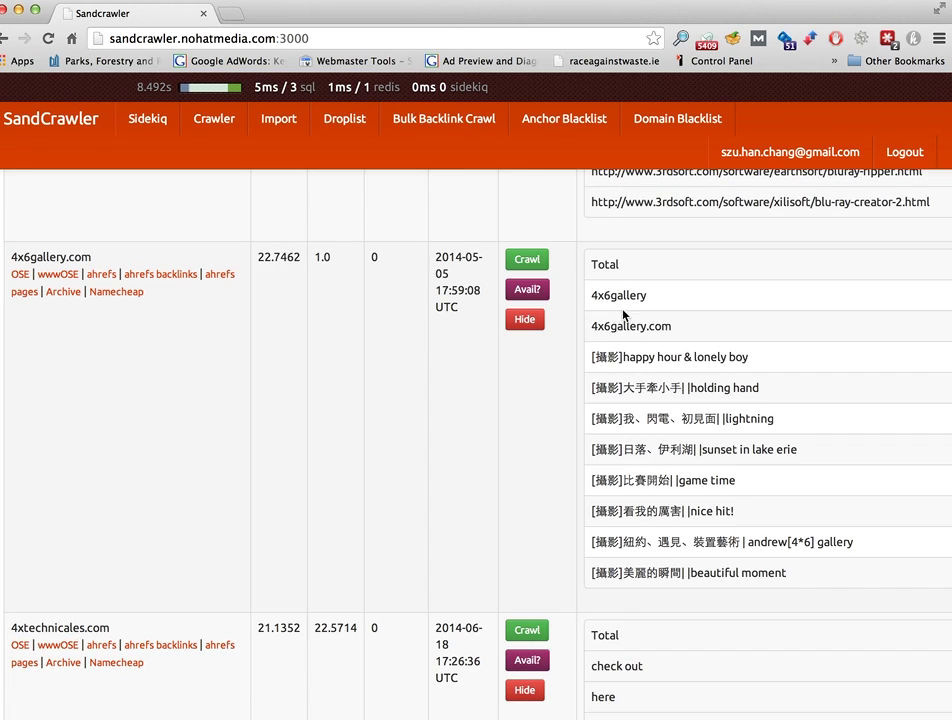
{"action": "left_click", "coordinate": [536, 322]}
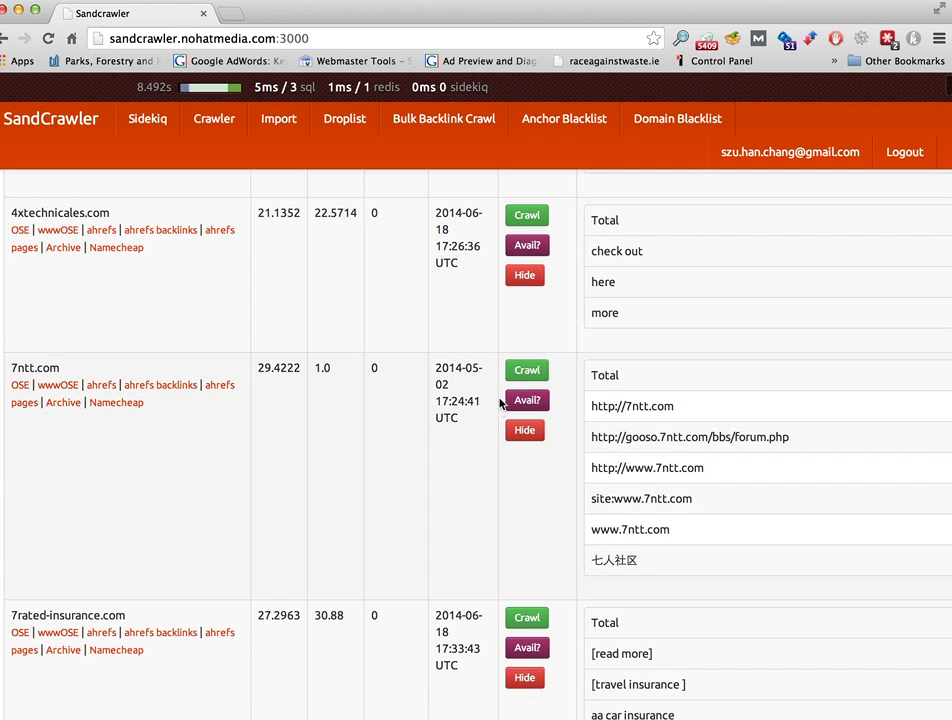
{"action": "left_click", "coordinate": [525, 432]}
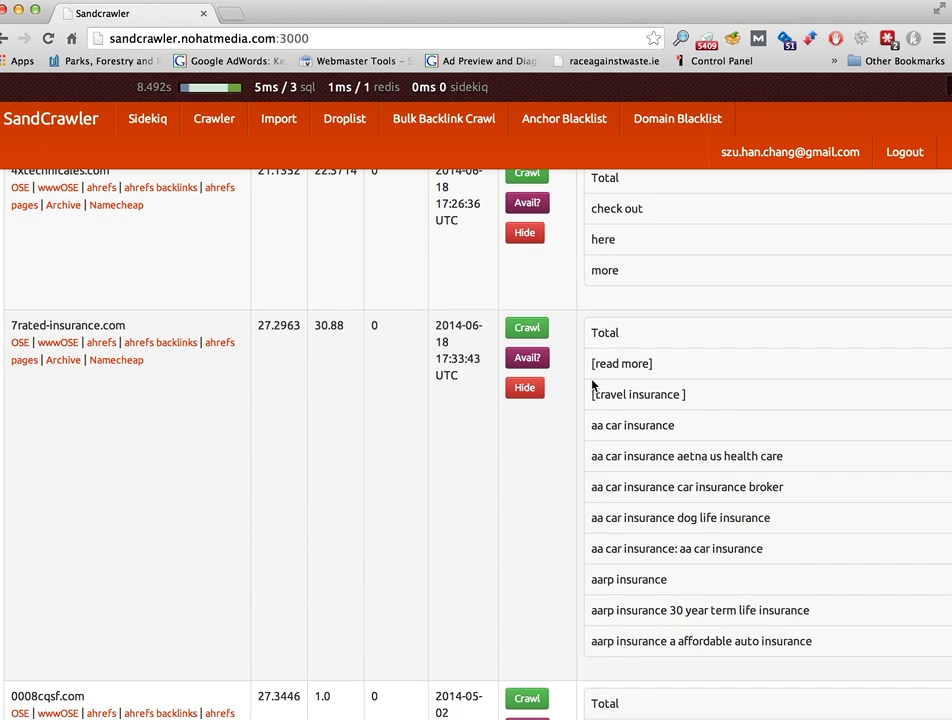
Hide 7rated-insurance.com, 0008cqsf.com, 30sakht-patogh.com and 51dacs.com from the domain list.
{"action": "left_click", "coordinate": [527, 388]}
{"action": "left_click", "coordinate": [537, 388]}
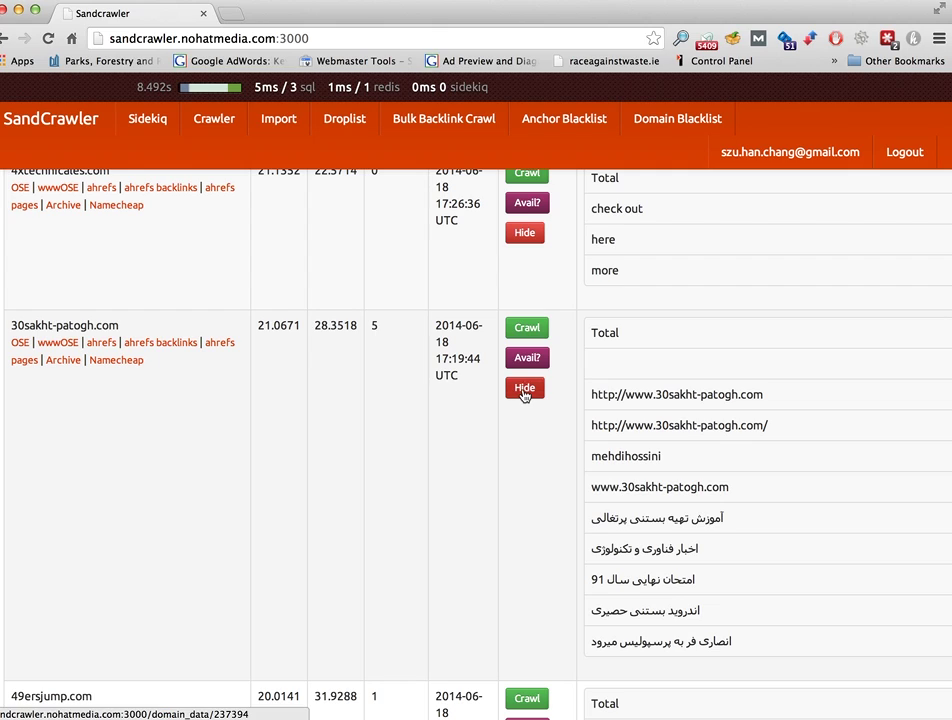
{"action": "left_click", "coordinate": [525, 396]}
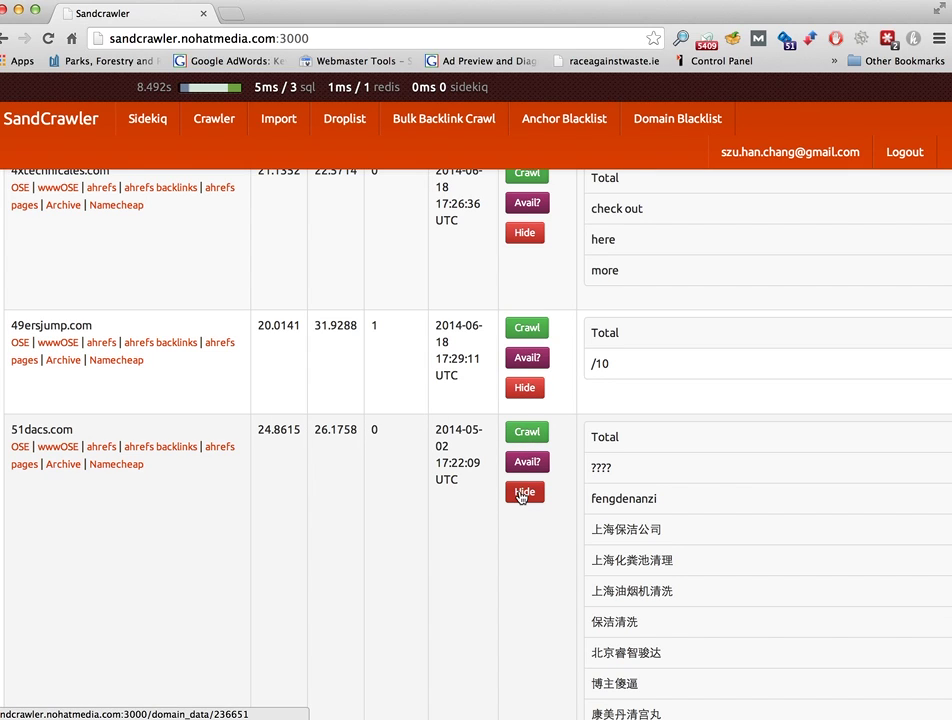
{"action": "left_click", "coordinate": [521, 495]}
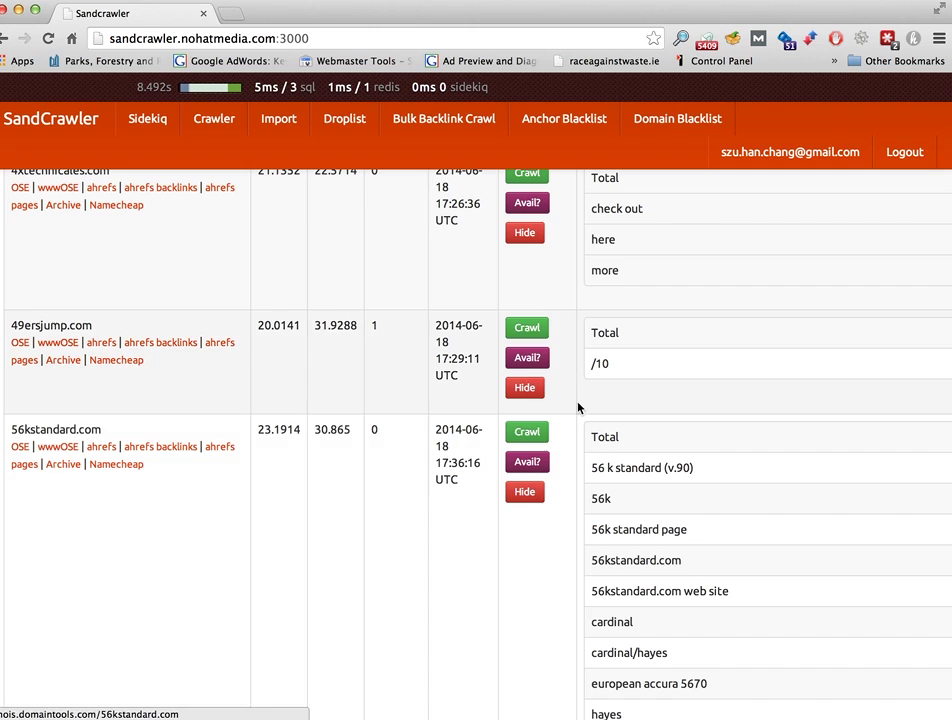
Open the Moz link report for 56kstandard.com.
{"action": "scroll", "coordinate": [578, 404], "scroll_direction": "down", "scroll_amount": 3}
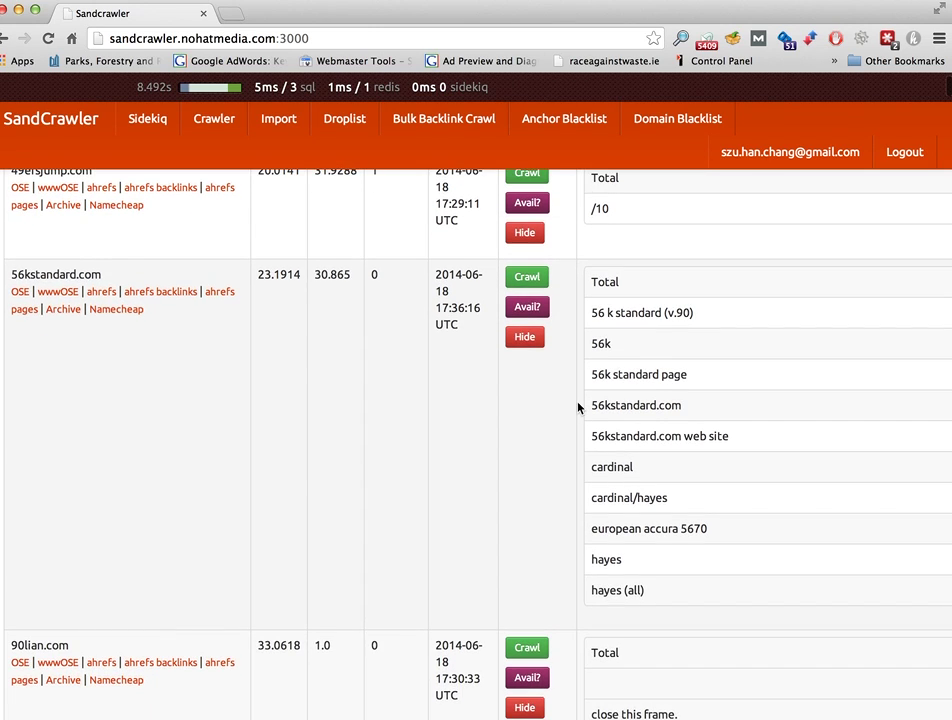
{"action": "scroll", "coordinate": [578, 406], "scroll_direction": "up", "scroll_amount": 2}
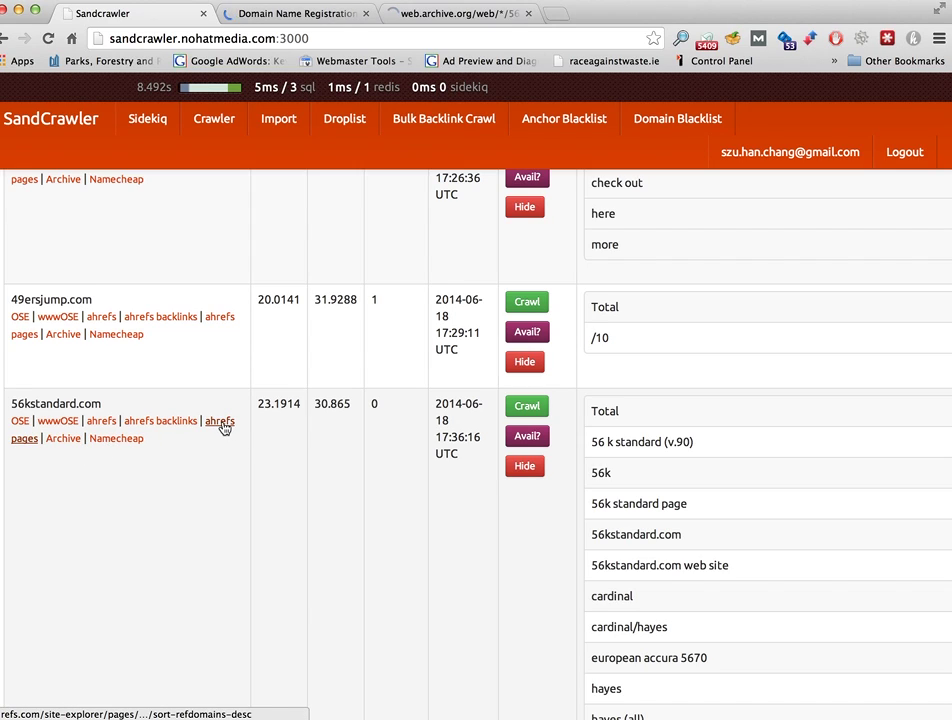
{"action": "left_click", "coordinate": [71, 424], "text": "super"}
View 56kstandard.com's March 2013 Wayback snapshot, then return to its calendar.
{"action": "left_click", "coordinate": [455, 13]}
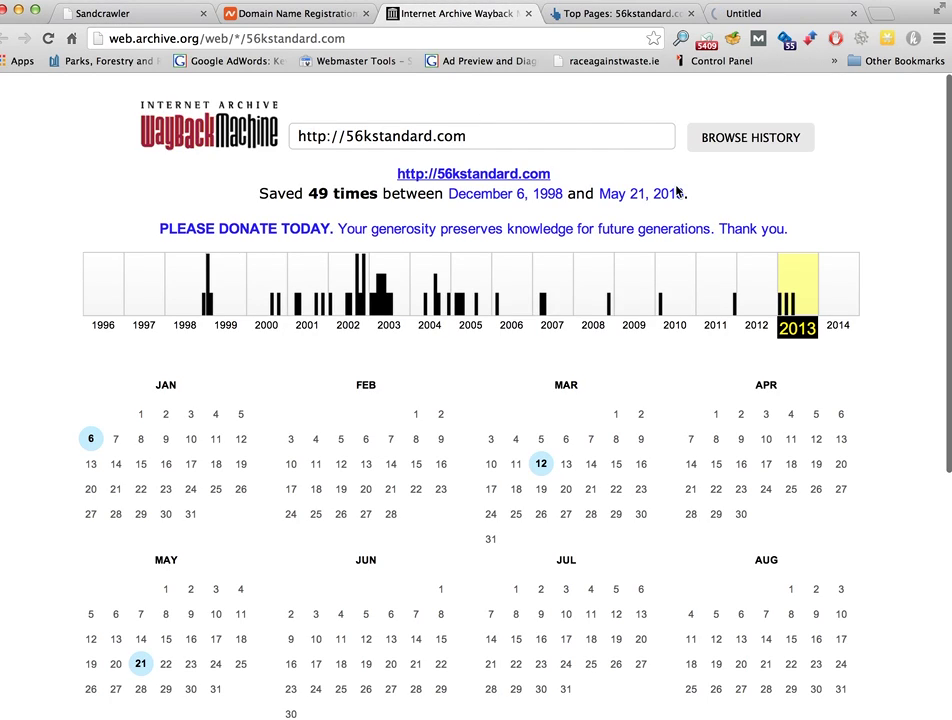
{"action": "mouse_move", "coordinate": [537, 475]}
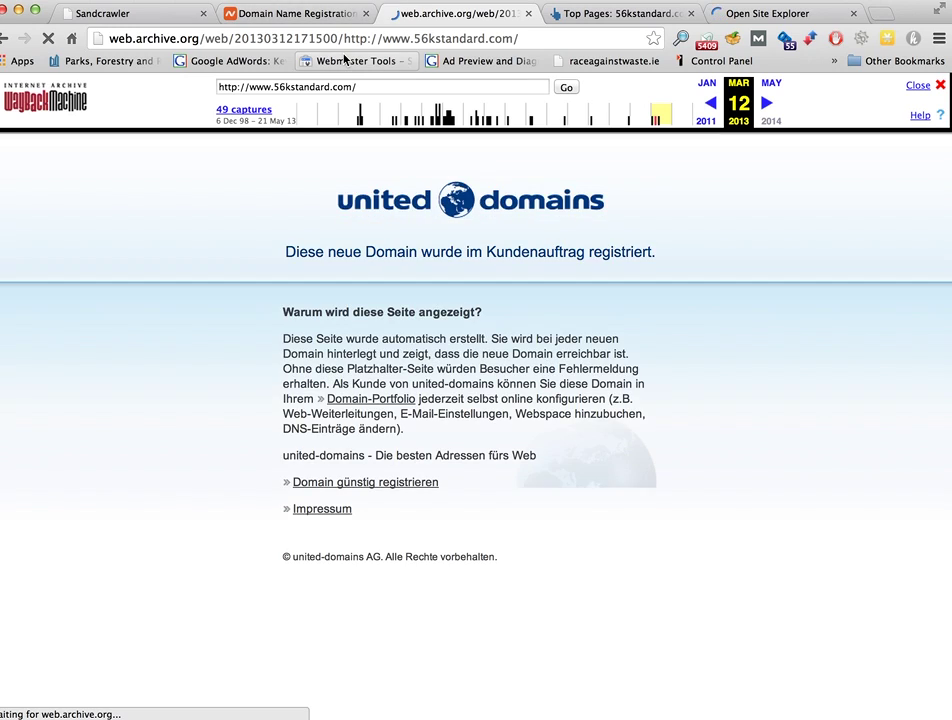
{"action": "left_click", "coordinate": [6, 41]}
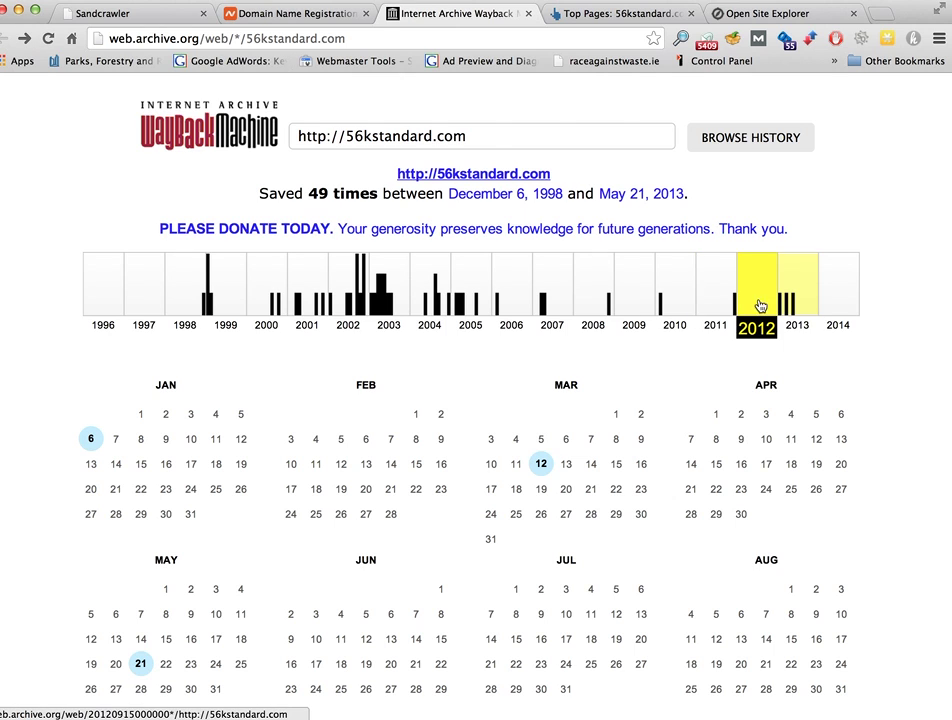
Open the December 23, 2011 snapshot from the 2011 calendar and return.
{"action": "left_click", "coordinate": [716, 303]}
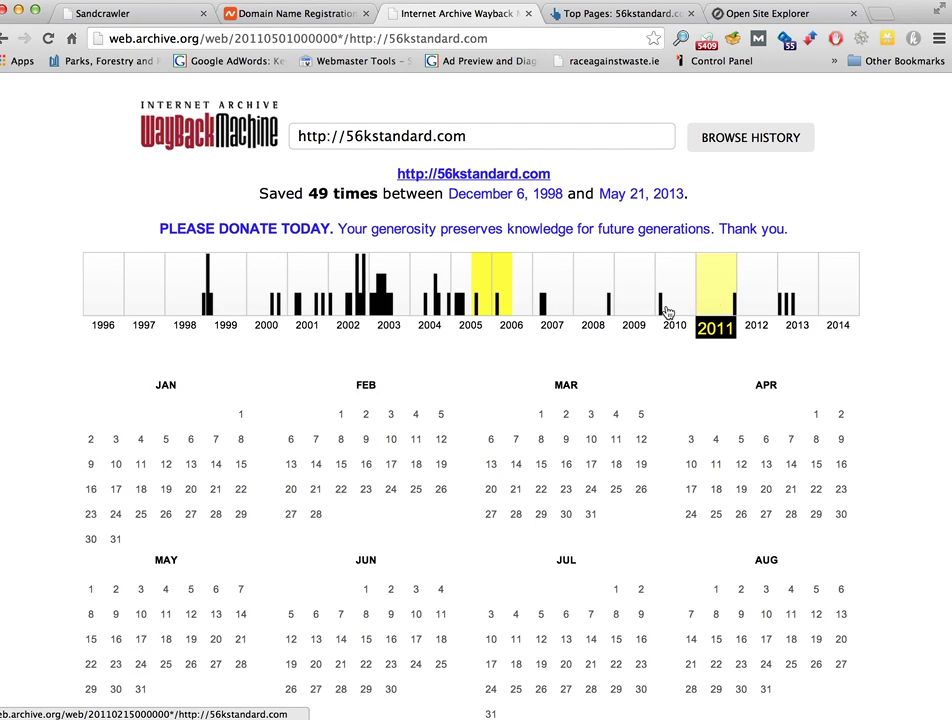
{"action": "scroll", "coordinate": [596, 521], "scroll_direction": "down", "scroll_amount": 3}
{"action": "scroll", "coordinate": [596, 521], "scroll_direction": "down", "scroll_amount": 3}
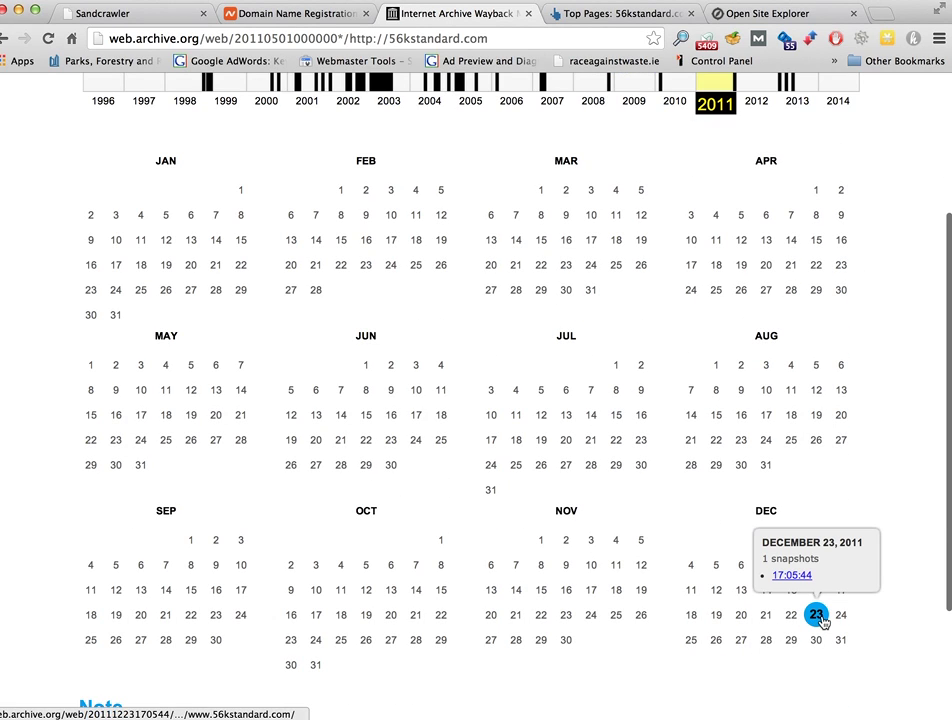
{"action": "left_click", "coordinate": [816, 676]}
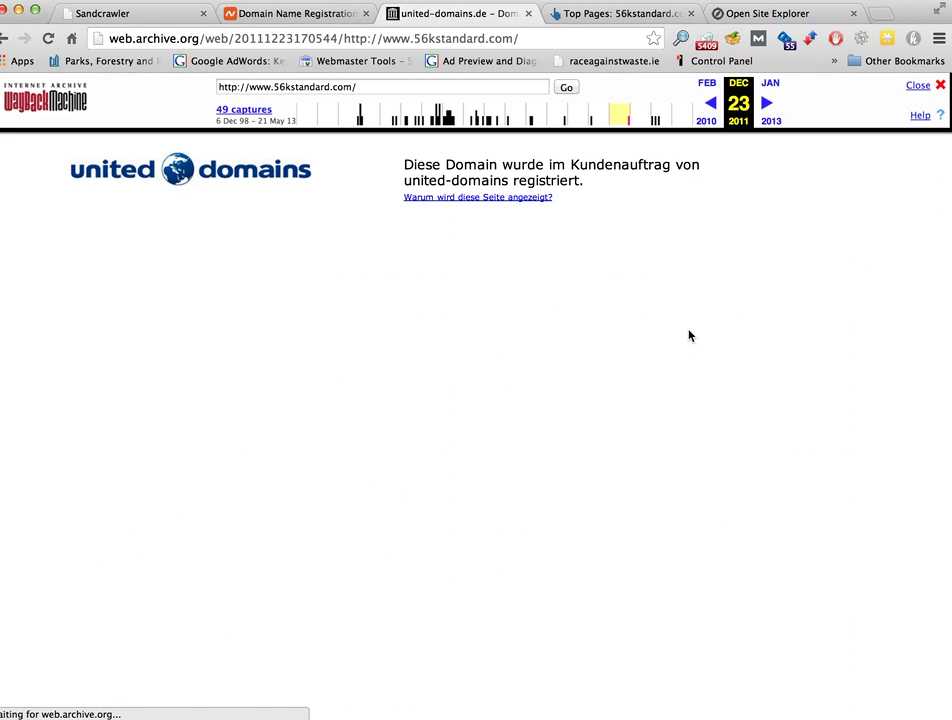
{"action": "left_click", "coordinate": [5, 44]}
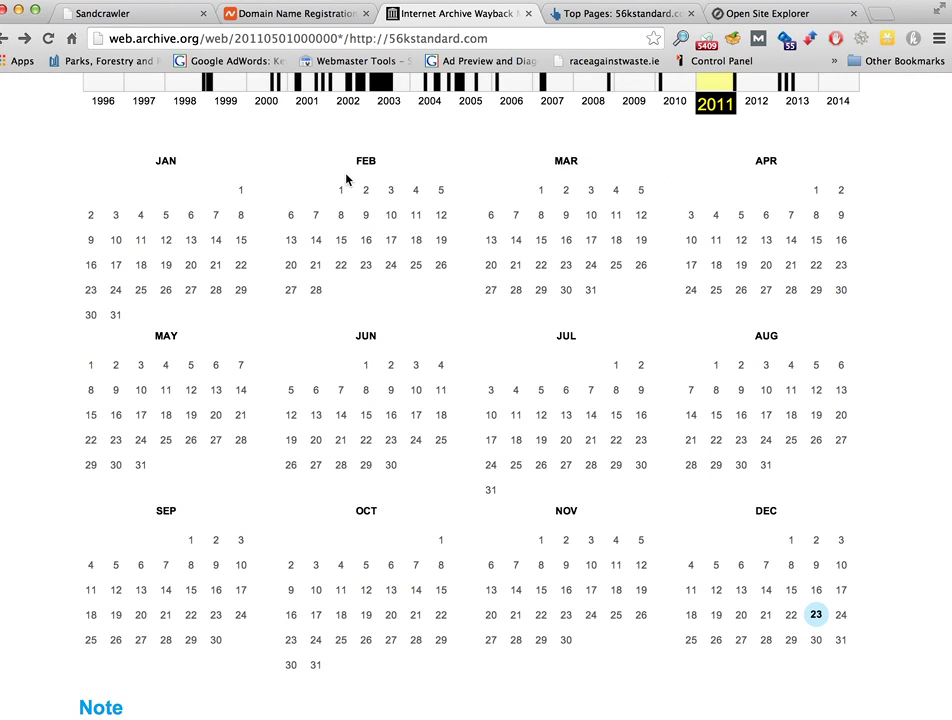
Switch to the 2007 calendar and open the March 6, 2007 snapshot.
{"action": "scroll", "coordinate": [368, 285], "scroll_direction": "up", "scroll_amount": 5}
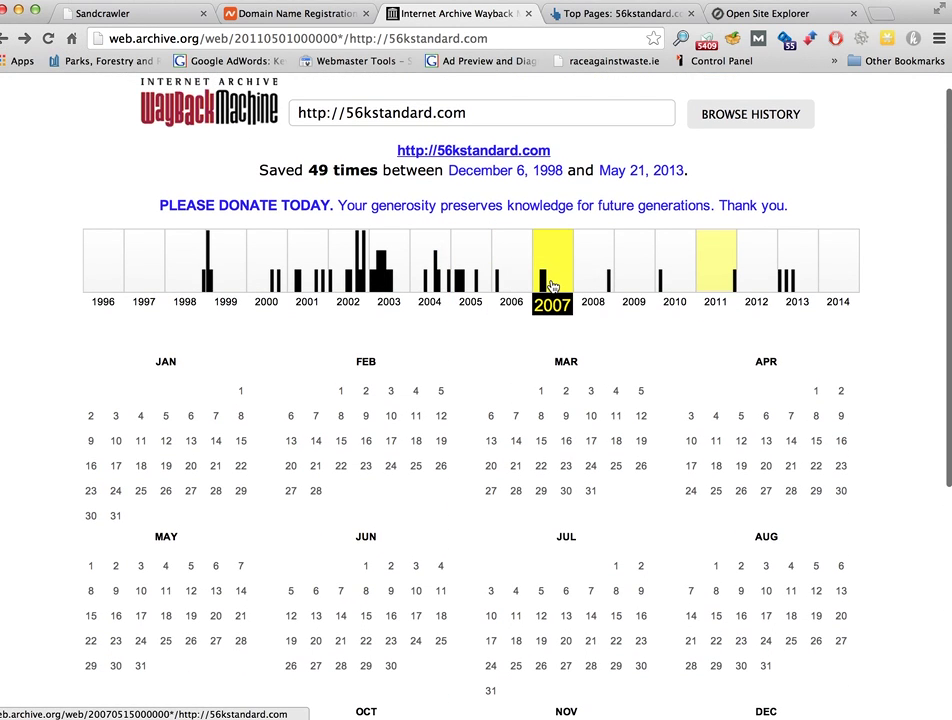
{"action": "left_click", "coordinate": [546, 280]}
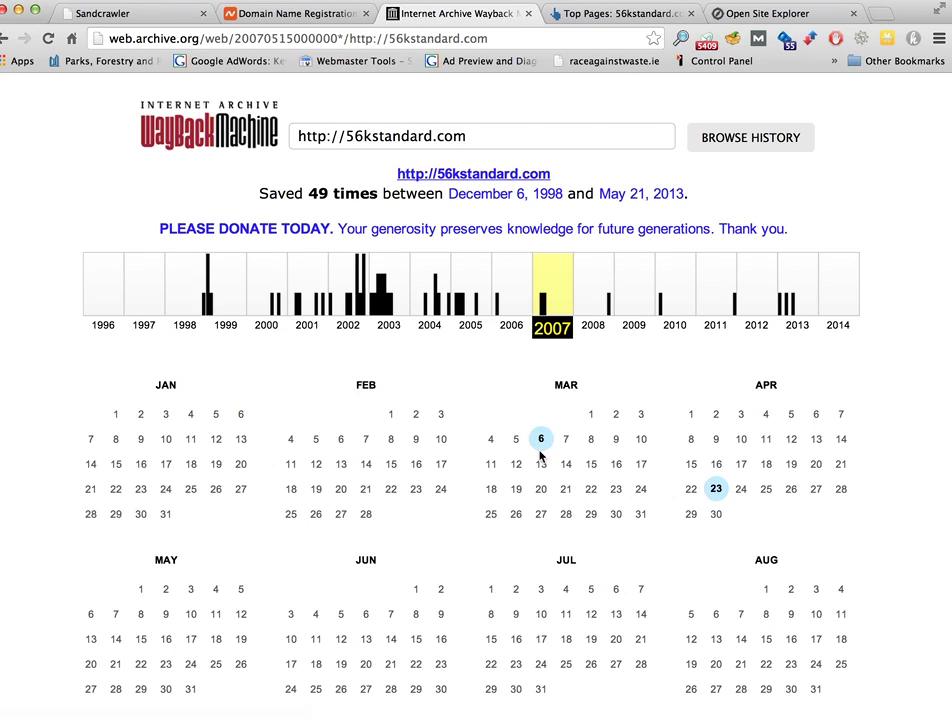
{"action": "mouse_move", "coordinate": [541, 440]}
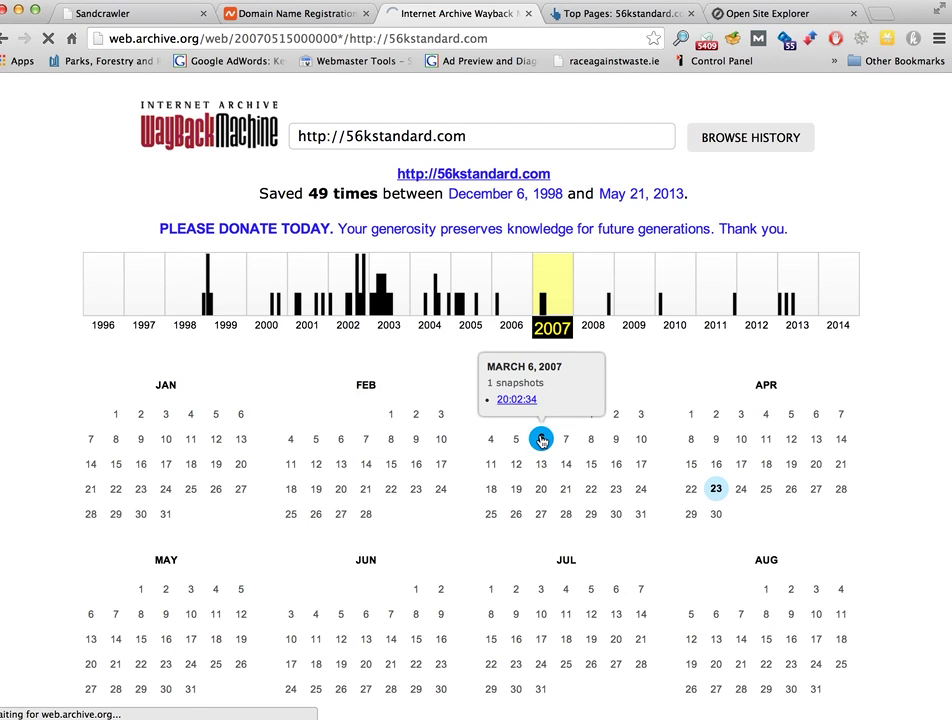
Review 56kstandard.com's Ahrefs top pages: 6 pages, homepage with 24 referring domains.
{"action": "left_click", "coordinate": [594, 20]}
{"action": "mouse_move", "coordinate": [434, 276]}
{"action": "scroll", "coordinate": [435, 275], "scroll_direction": "down", "scroll_amount": 2}
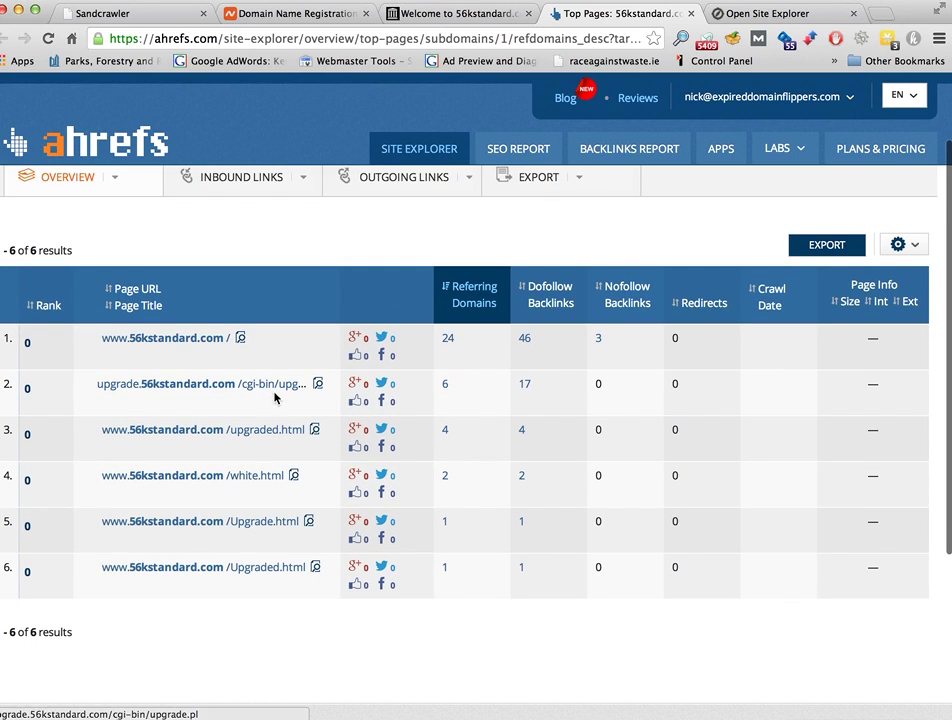
{"action": "scroll", "coordinate": [421, 340], "scroll_direction": "up", "scroll_amount": 2}
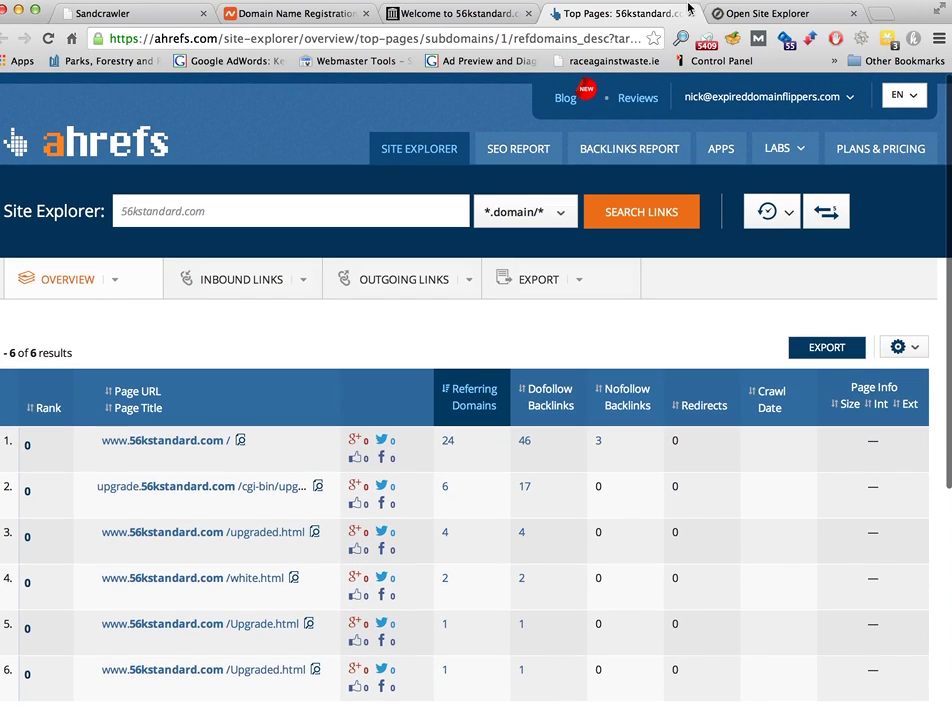
Close Ahrefs and scroll through 56kstandard.com's Moz inbound links: DA 23, PA 35, 17 root domains.
{"action": "left_click", "coordinate": [692, 13]}
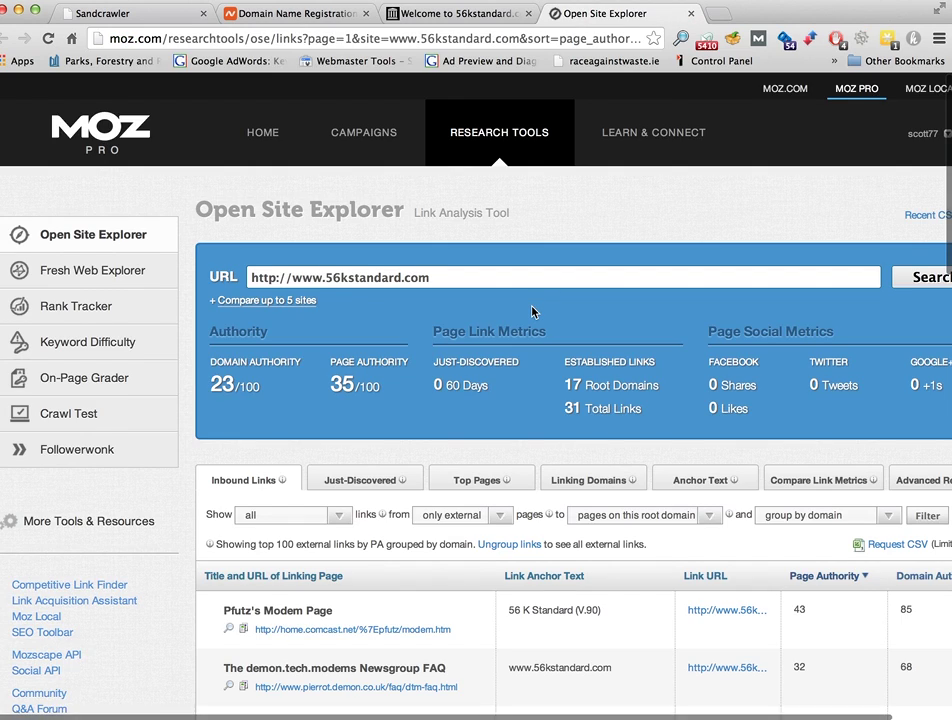
{"action": "scroll", "coordinate": [533, 313], "scroll_direction": "down", "scroll_amount": 2}
{"action": "scroll", "coordinate": [533, 313], "scroll_direction": "down", "scroll_amount": 1}
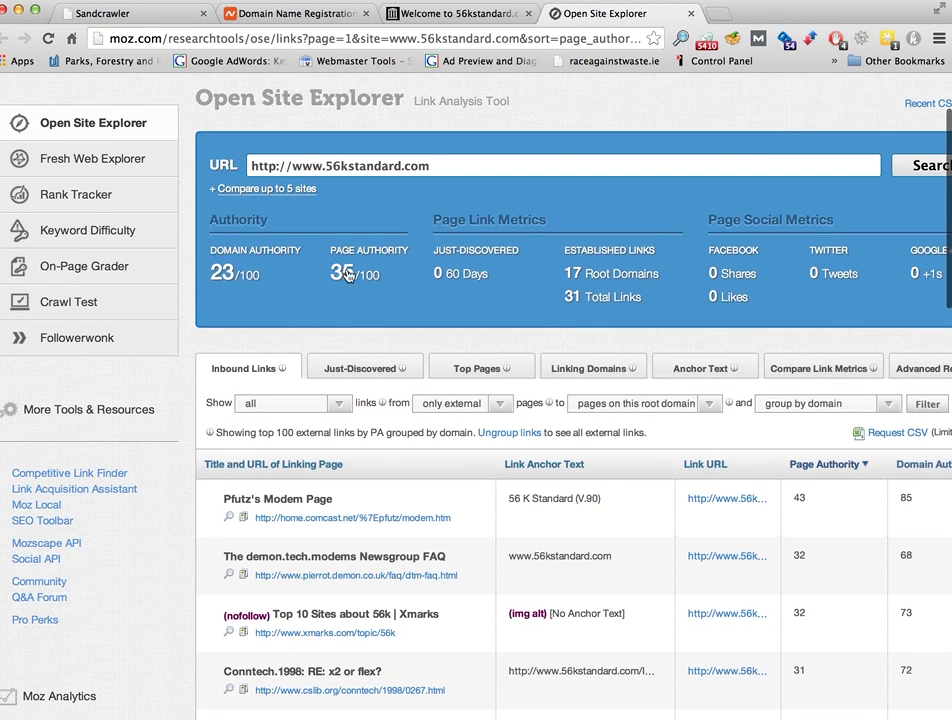
{"action": "scroll", "coordinate": [670, 330], "scroll_direction": "down", "scroll_amount": 2}
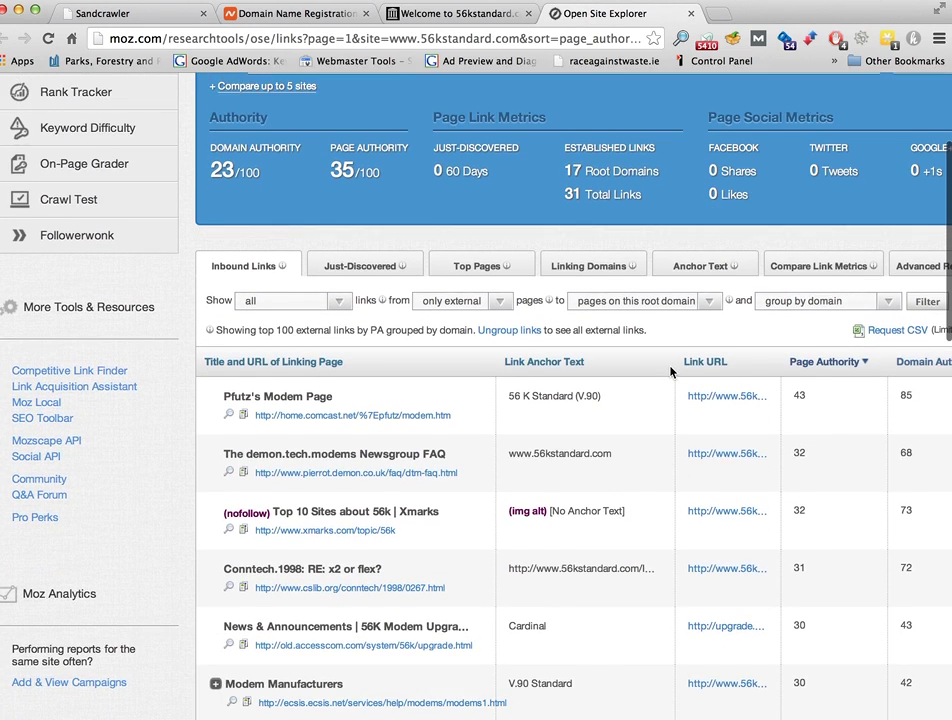
{"action": "scroll", "coordinate": [670, 372], "scroll_direction": "down", "scroll_amount": 3}
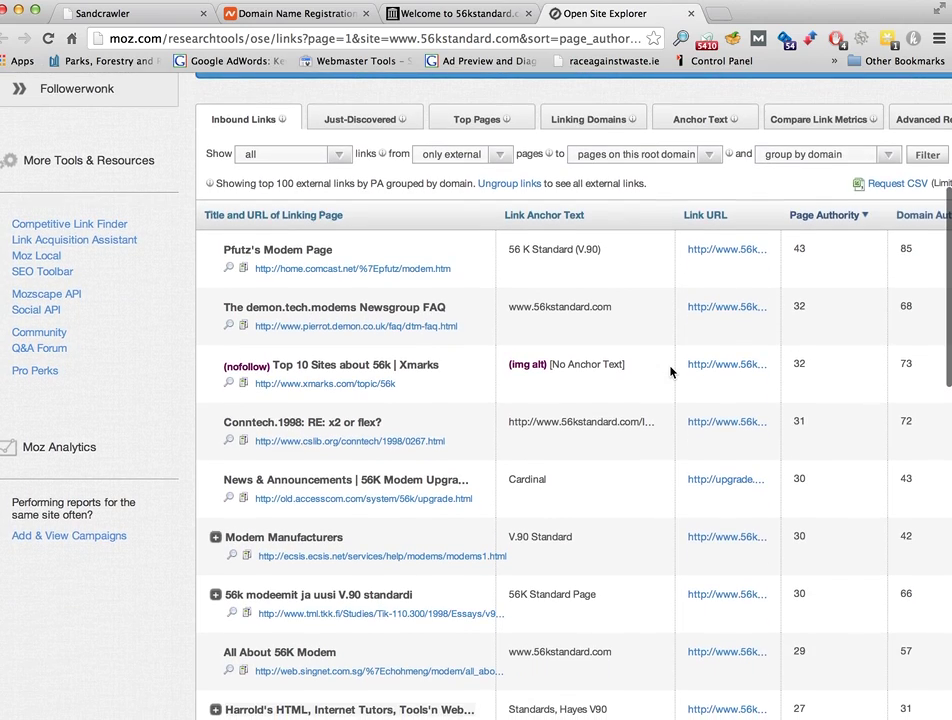
{"action": "scroll", "coordinate": [670, 372], "scroll_direction": "down", "scroll_amount": 2}
{"action": "scroll", "coordinate": [670, 372], "scroll_direction": "up", "scroll_amount": 5}
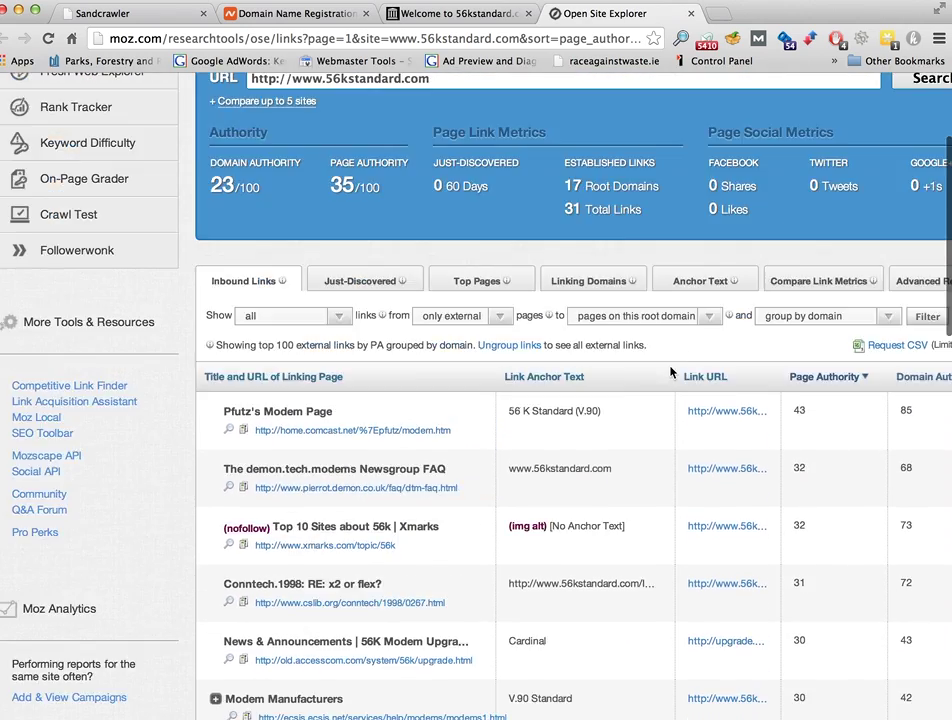
Close Moz, review the 2007 adult sports store capture, then close it and the Namecheap tab.
{"action": "left_click", "coordinate": [691, 14]}
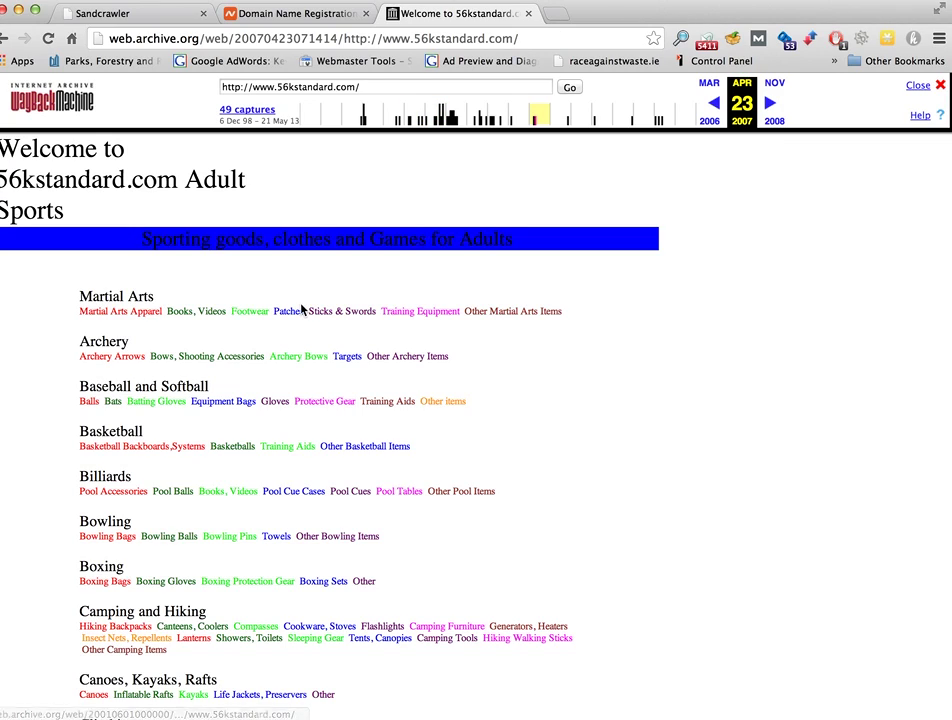
{"action": "scroll", "coordinate": [301, 309], "scroll_direction": "down", "scroll_amount": 15}
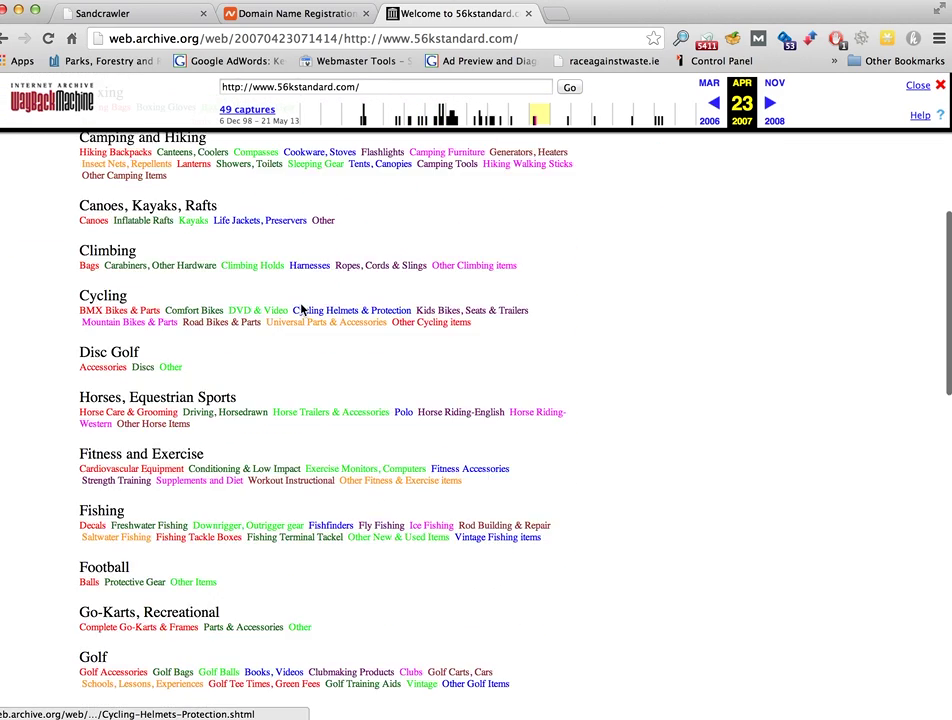
{"action": "scroll", "coordinate": [301, 309], "scroll_direction": "down", "scroll_amount": 15}
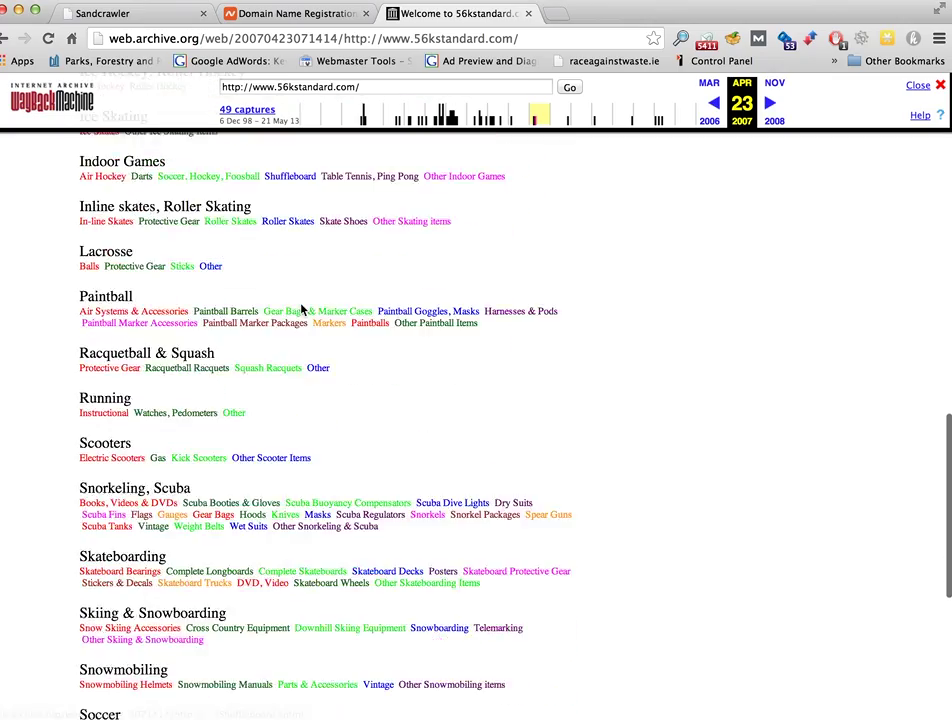
{"action": "scroll", "coordinate": [303, 310], "scroll_direction": "up", "scroll_amount": 20}
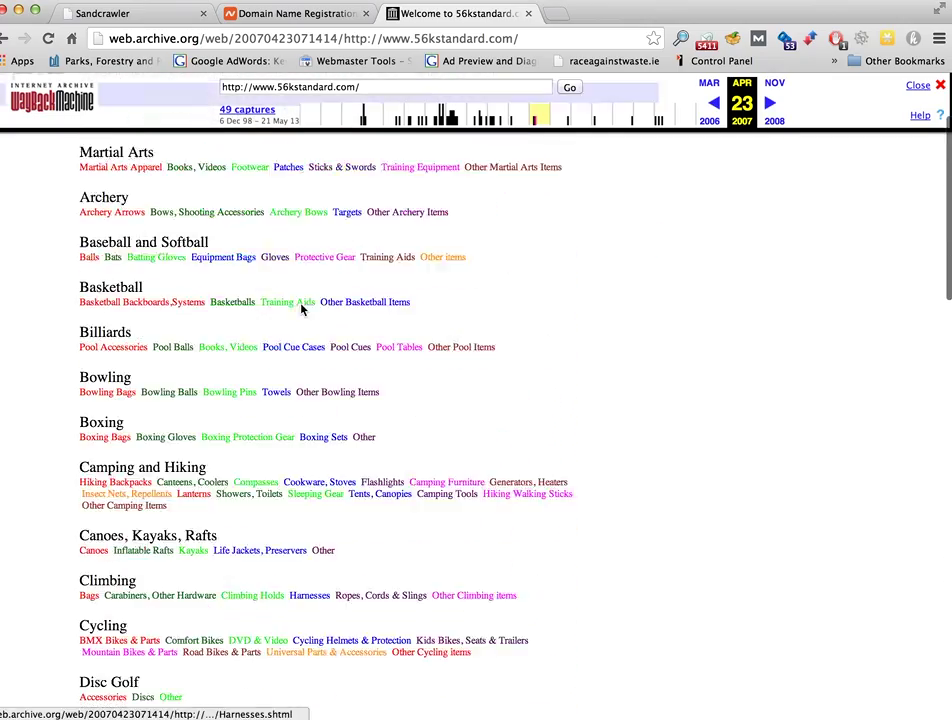
{"action": "scroll", "coordinate": [446, 235], "scroll_direction": "down", "scroll_amount": 5}
{"action": "scroll", "coordinate": [446, 238], "scroll_direction": "up", "scroll_amount": 6}
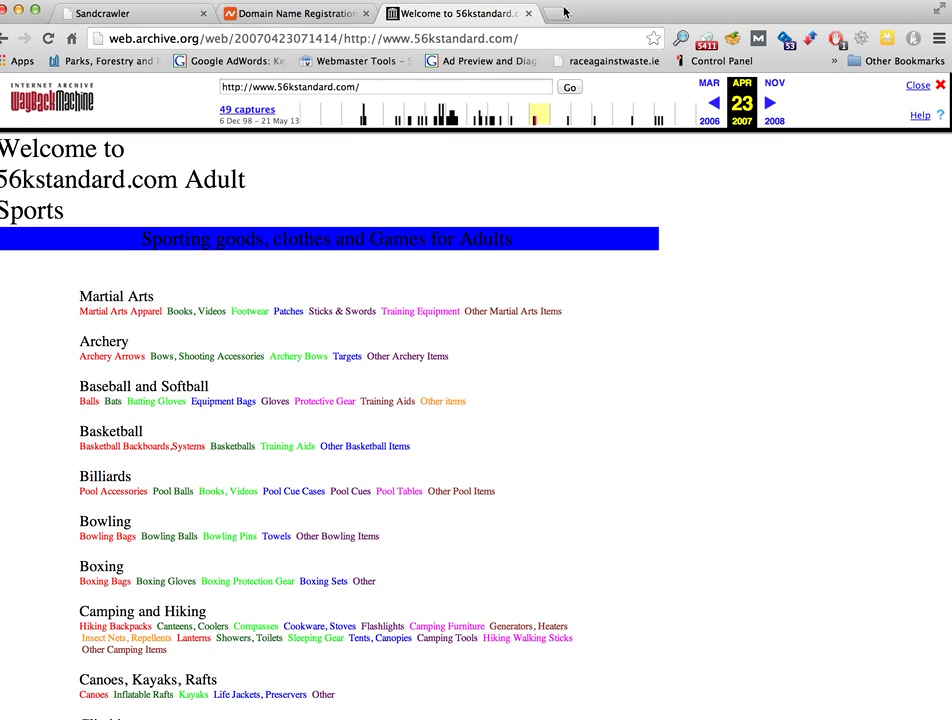
{"action": "left_click", "coordinate": [528, 17]}
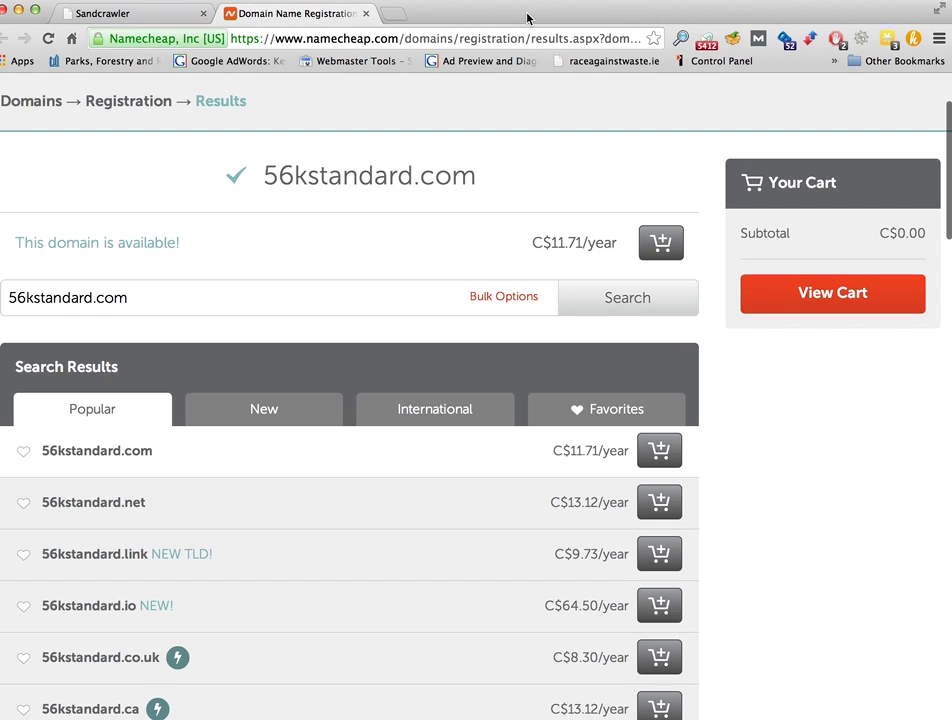
{"action": "left_click", "coordinate": [366, 14]}
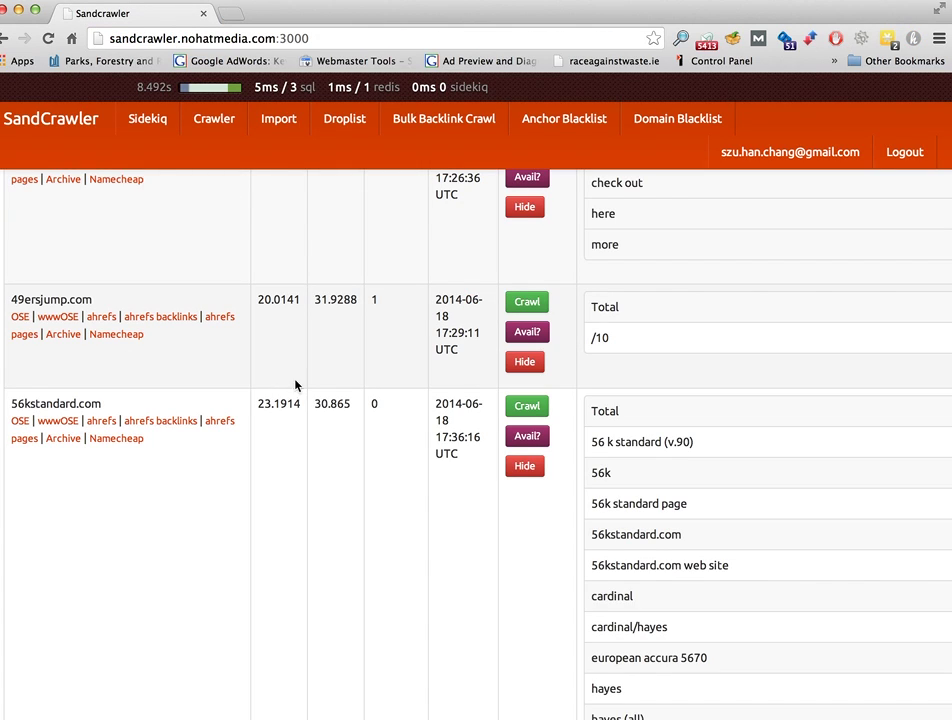
Hide 101-fishrecipes.com, 116gw.com, 180designlab.com, 268task.com and 365-ic.com from the list.
{"action": "scroll", "coordinate": [300, 372], "scroll_direction": "down", "scroll_amount": 4}
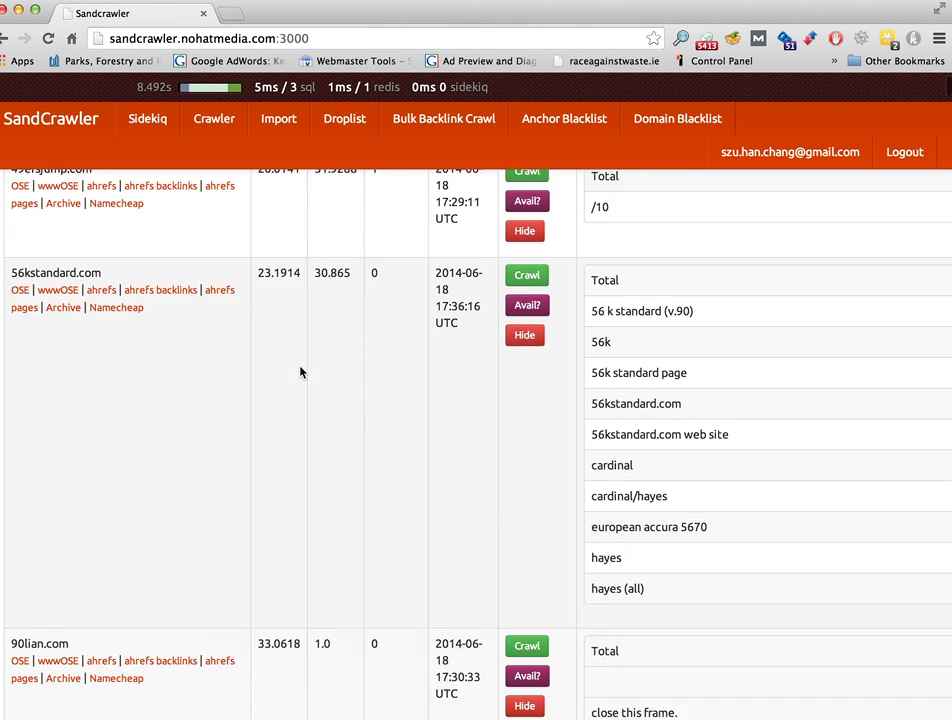
{"action": "scroll", "coordinate": [300, 372], "scroll_direction": "down", "scroll_amount": 5}
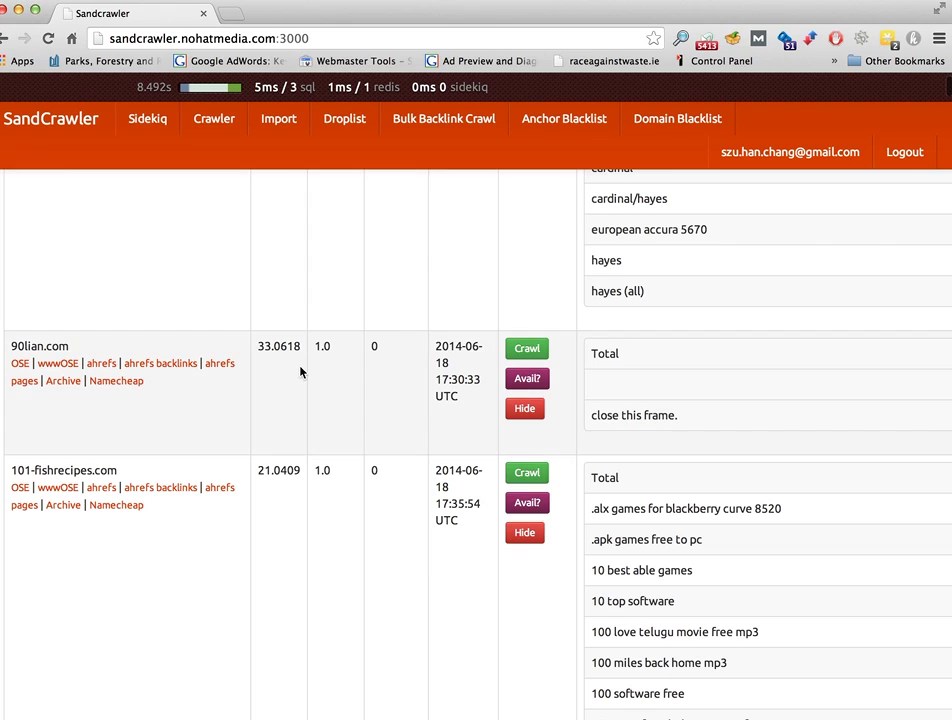
{"action": "scroll", "coordinate": [598, 340], "scroll_direction": "down", "scroll_amount": 3}
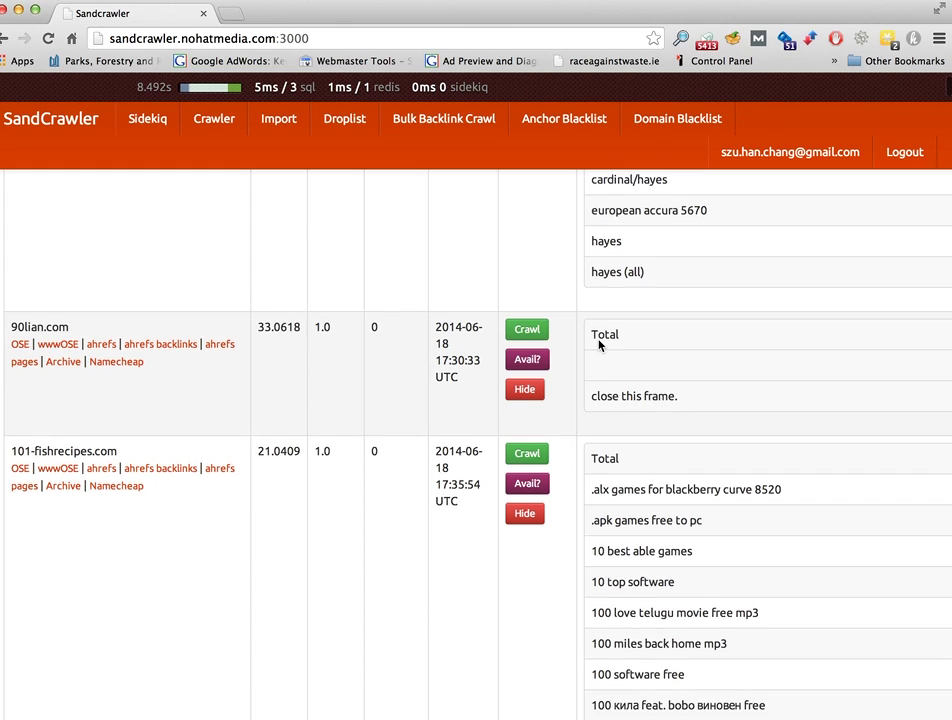
{"action": "scroll", "coordinate": [600, 340], "scroll_direction": "down", "scroll_amount": 1}
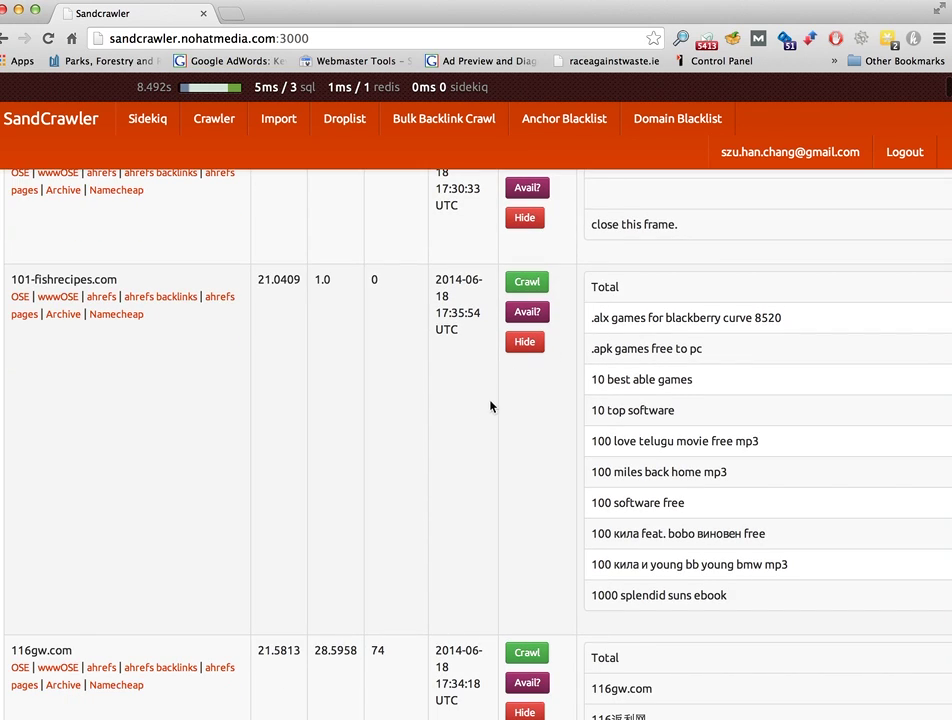
{"action": "left_click", "coordinate": [525, 342]}
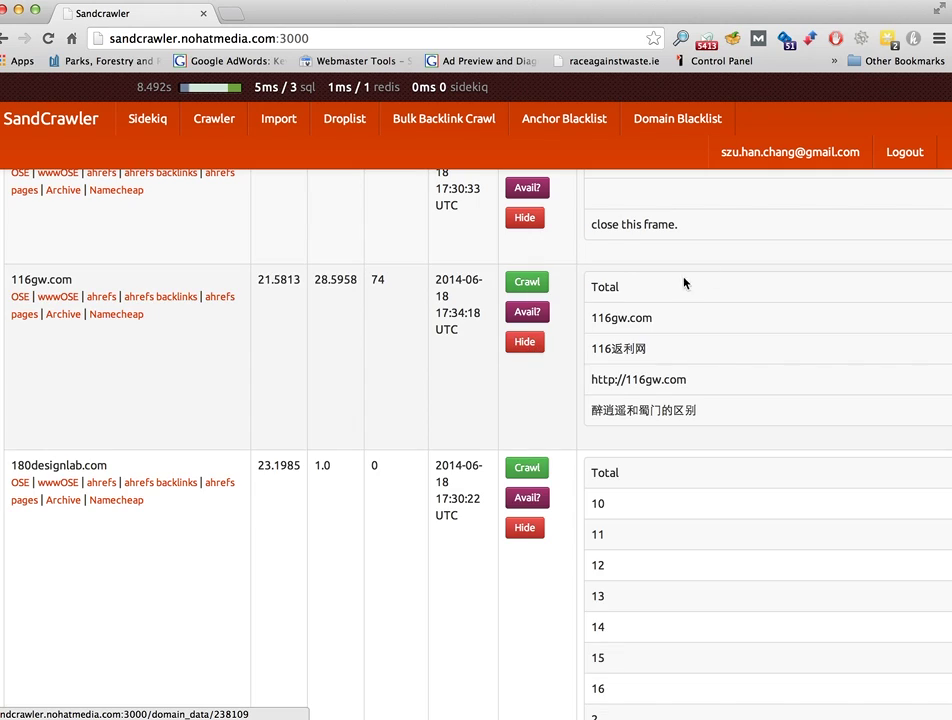
{"action": "left_click", "coordinate": [521, 343]}
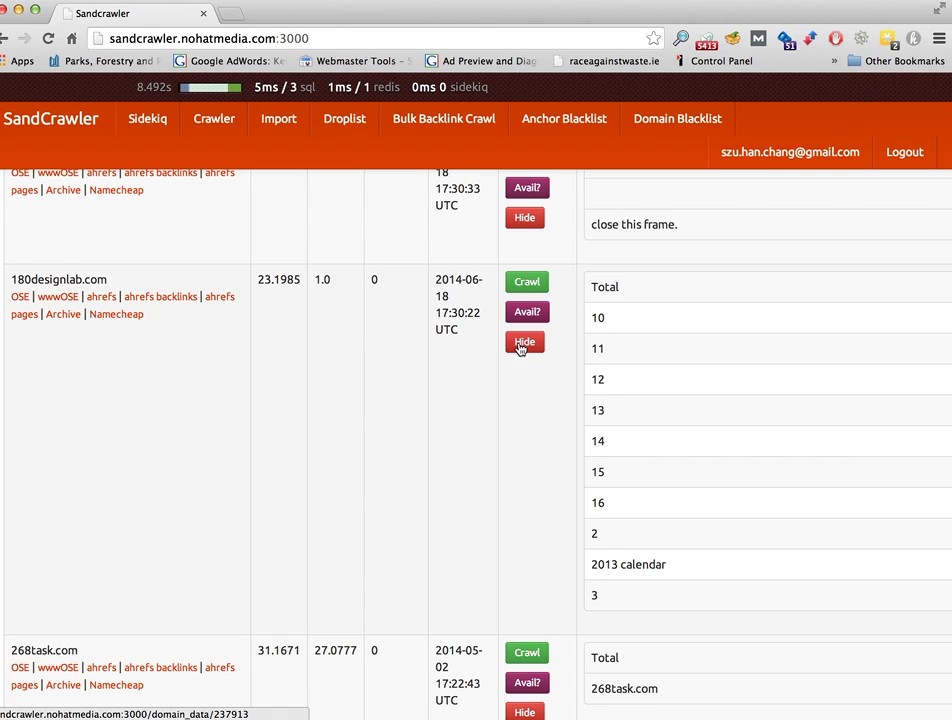
{"action": "left_click", "coordinate": [521, 343]}
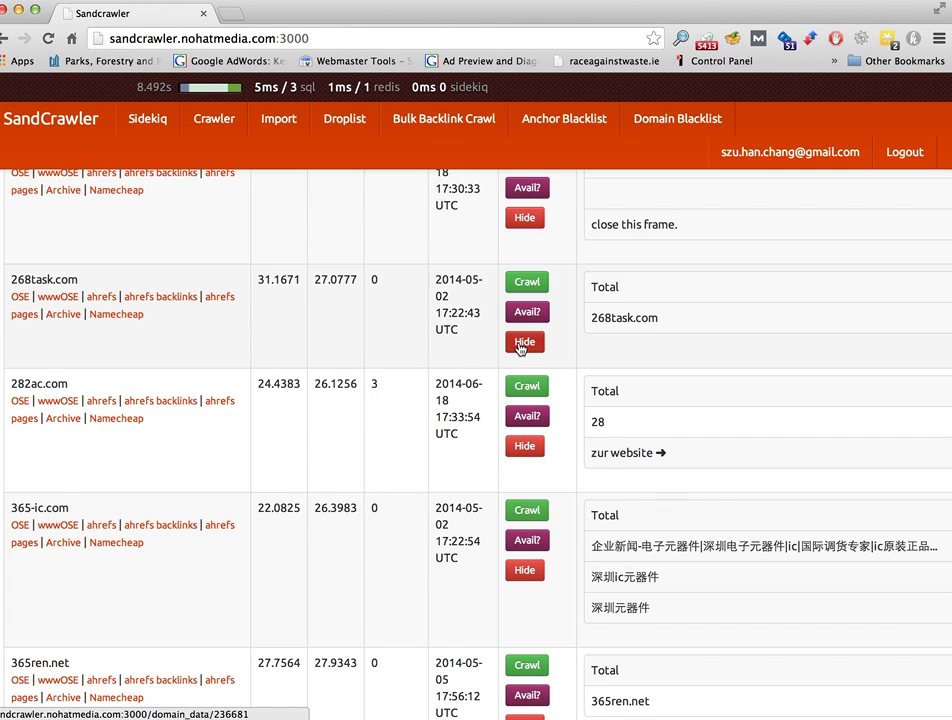
{"action": "left_click", "coordinate": [521, 343]}
{"action": "left_click", "coordinate": [521, 432]}
Check 2008lemans24hour.com: Namecheap shows it available; open its February 3, 2012 archived snapshot.
{"action": "scroll", "coordinate": [521, 438], "scroll_direction": "down", "scroll_amount": 3}
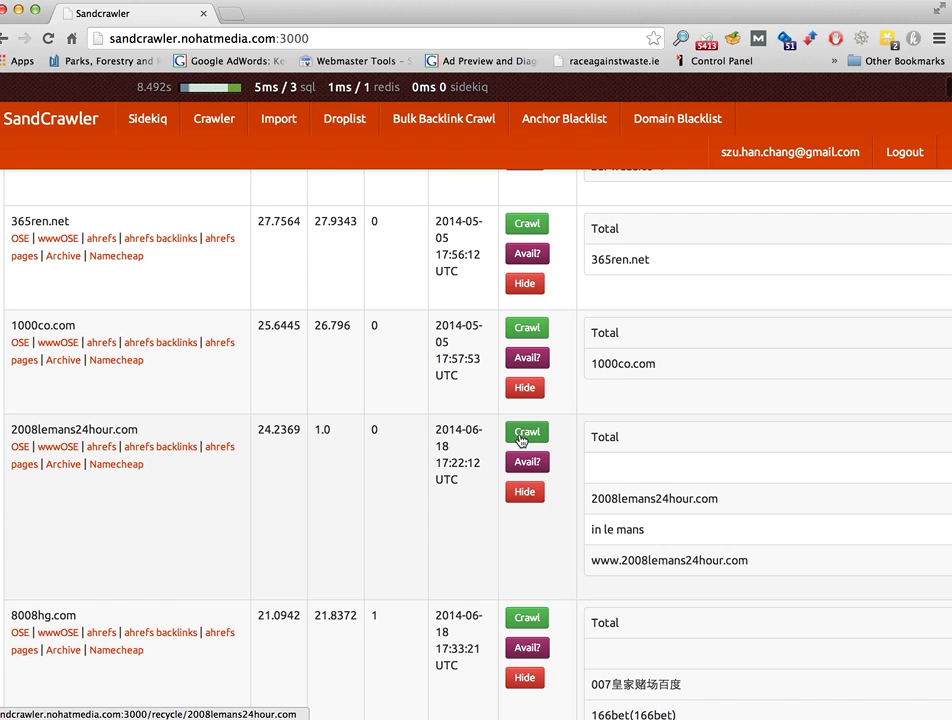
{"action": "scroll", "coordinate": [486, 328], "scroll_direction": "up", "scroll_amount": 2}
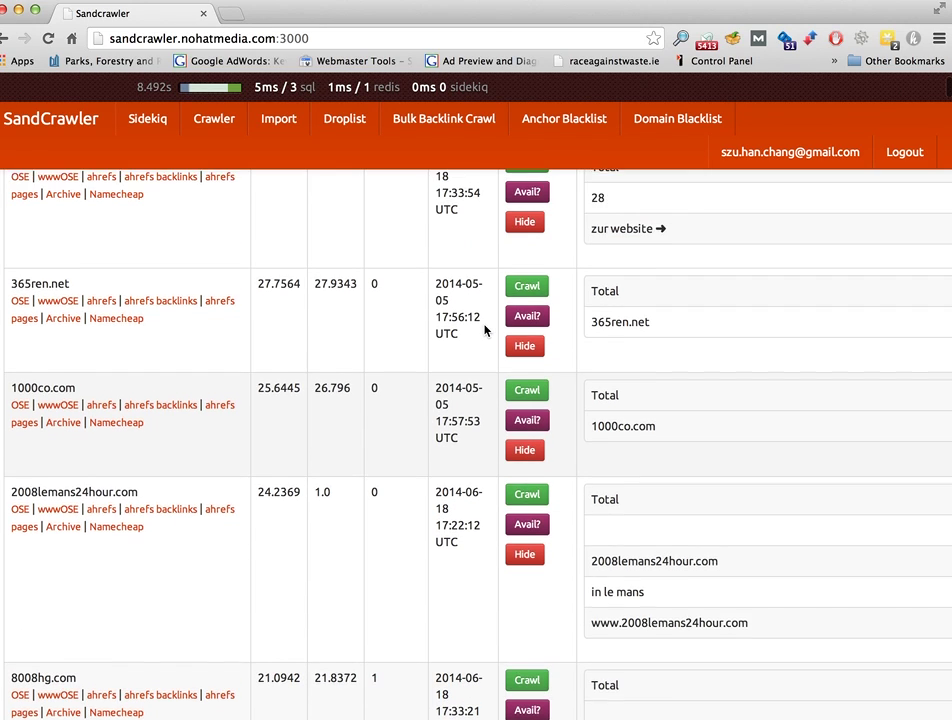
{"action": "scroll", "coordinate": [486, 328], "scroll_direction": "down", "scroll_amount": 2}
{"action": "scroll", "coordinate": [486, 330], "scroll_direction": "down", "scroll_amount": 1}
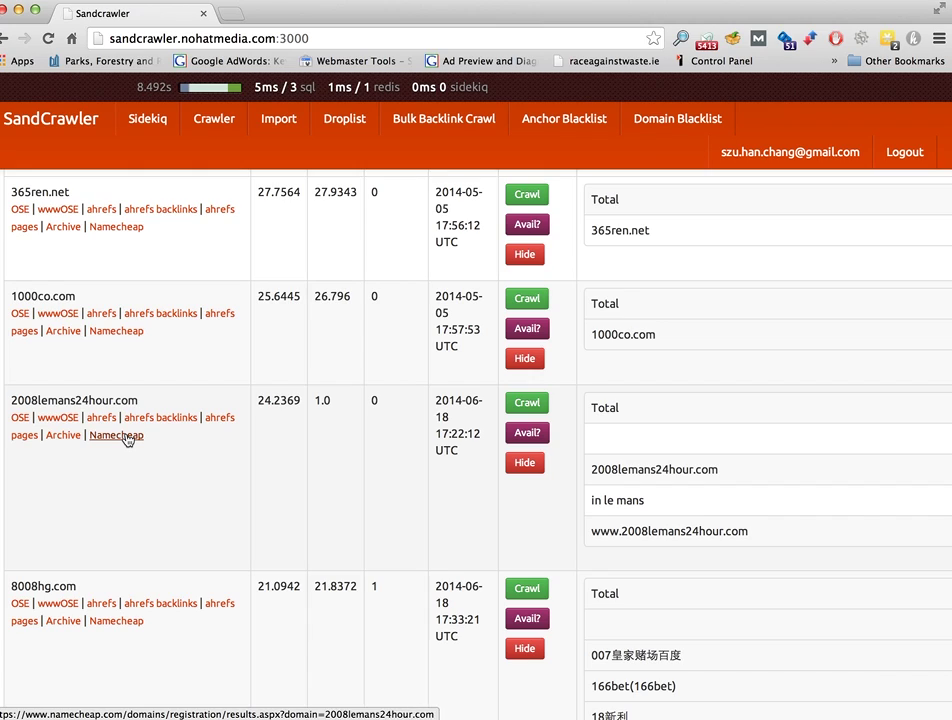
{"action": "middle_click", "coordinate": [58, 435]}
{"action": "middle_click", "coordinate": [62, 418]}
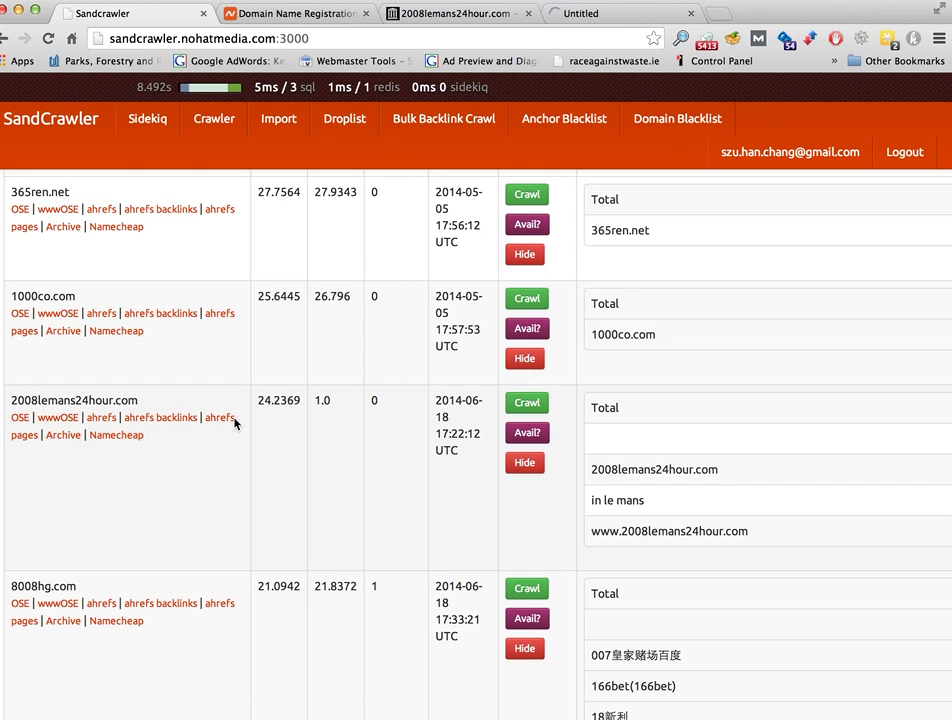
{"action": "left_click", "coordinate": [327, 19]}
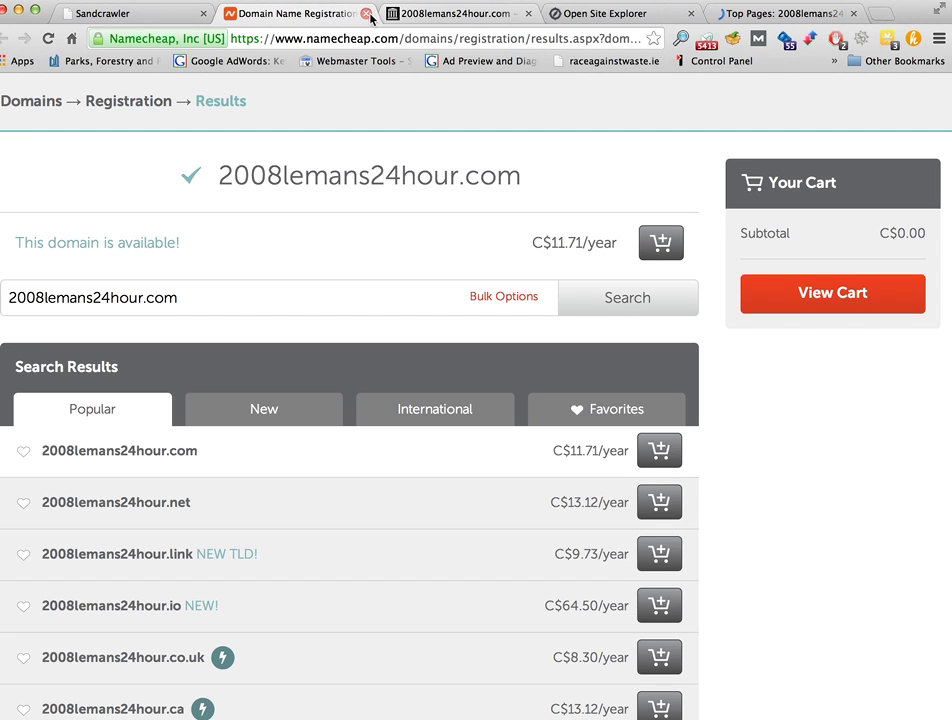
{"action": "left_click", "coordinate": [367, 14]}
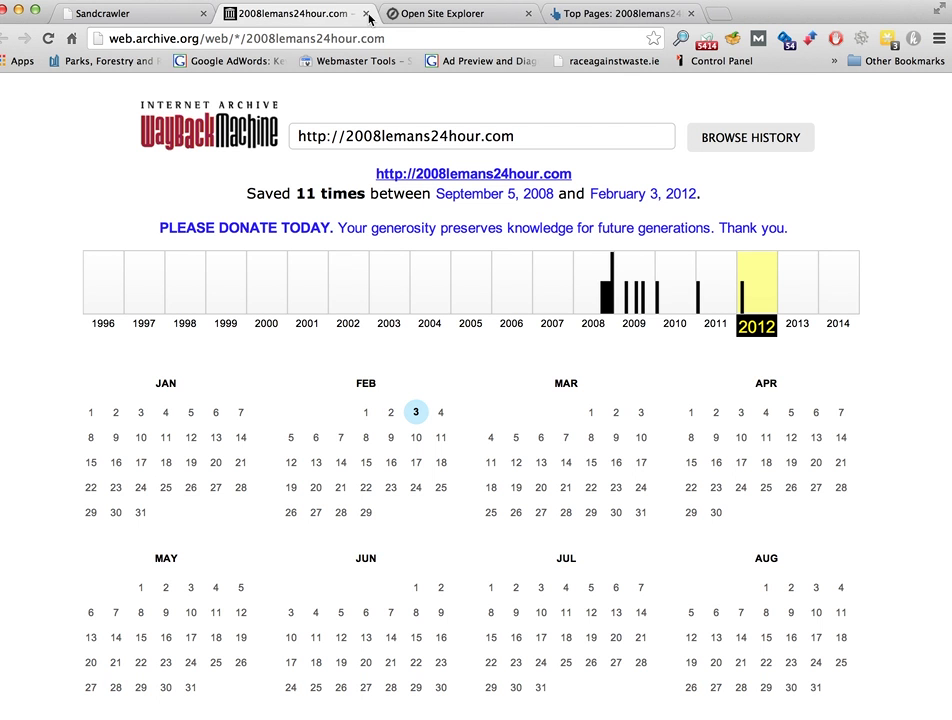
{"action": "left_click", "coordinate": [415, 414]}
Review 2008lemans24hour.com's Moz metrics (DA 21, PA 24, 2 root domains) and close the research tabs.
{"action": "left_click", "coordinate": [443, 15]}
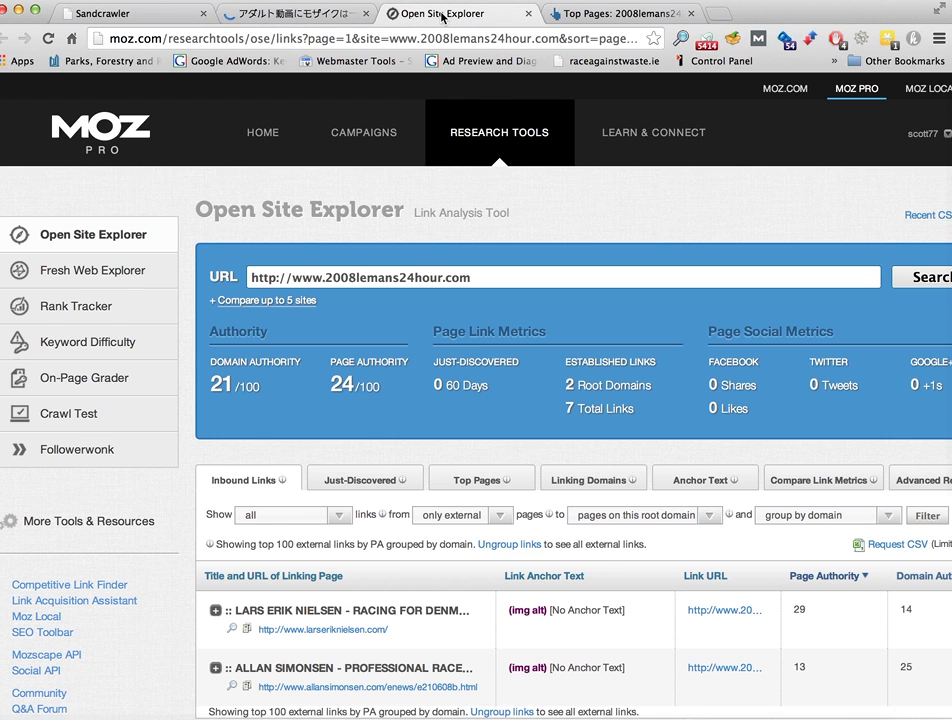
{"action": "scroll", "coordinate": [542, 351], "scroll_direction": "down", "scroll_amount": 3}
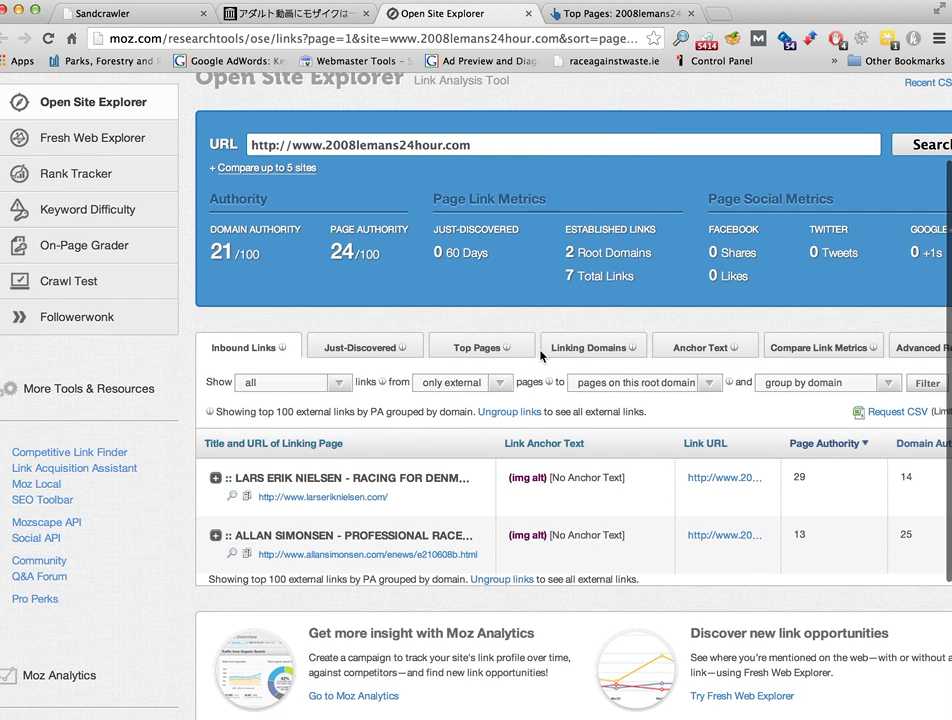
{"action": "scroll", "coordinate": [528, 382], "scroll_direction": "up", "scroll_amount": 3}
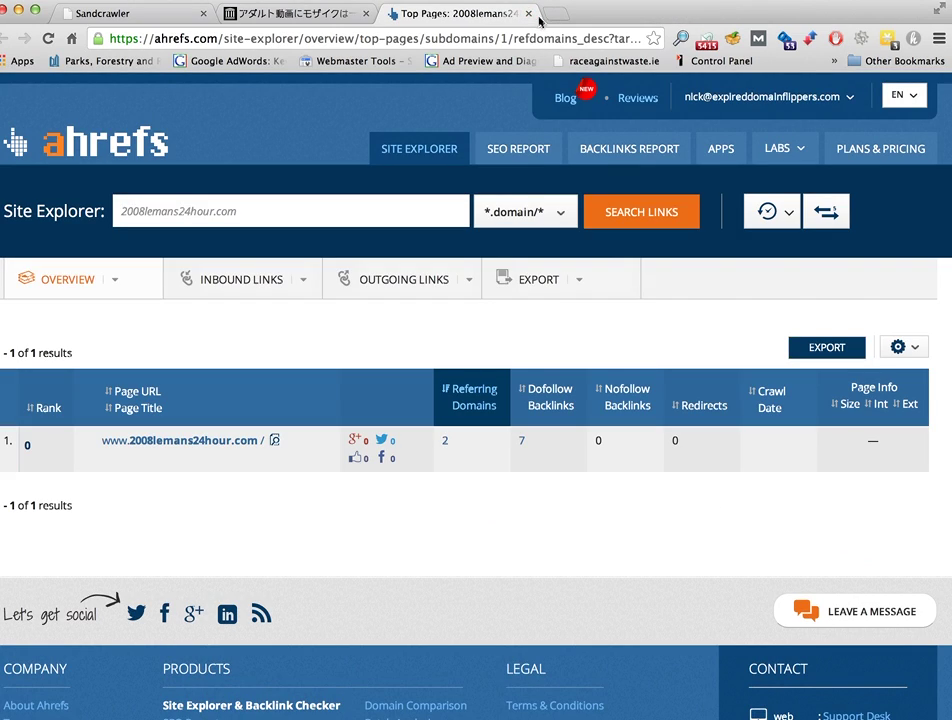
{"action": "left_click", "coordinate": [529, 14]}
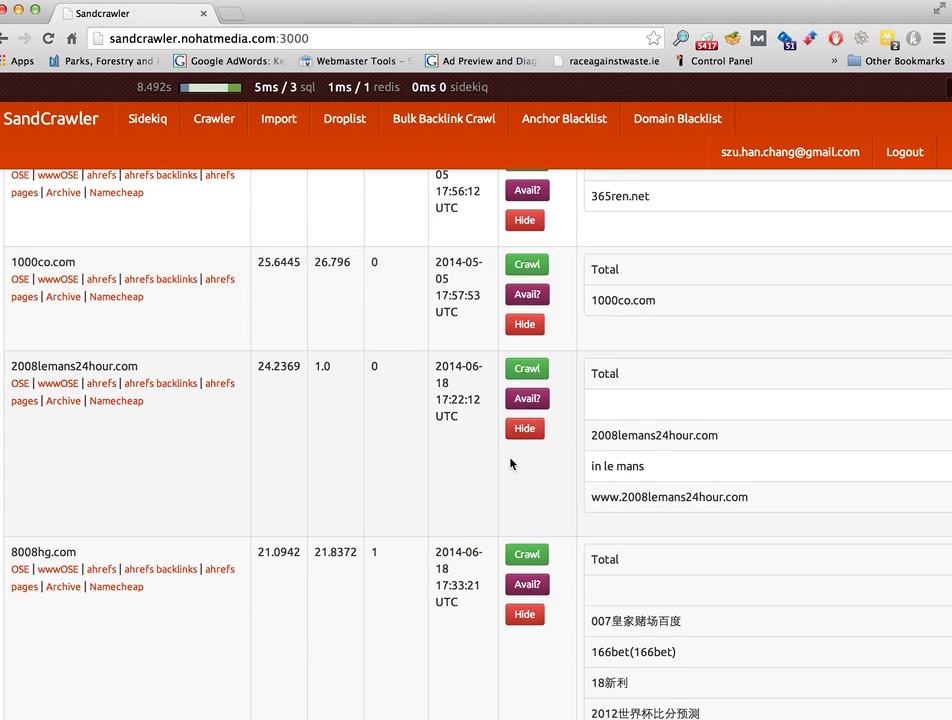
Hide 2008lemans24hour.com, 8008hg.com, 55153553.com and abcdevie.com from the list.
{"action": "left_click", "coordinate": [514, 430]}
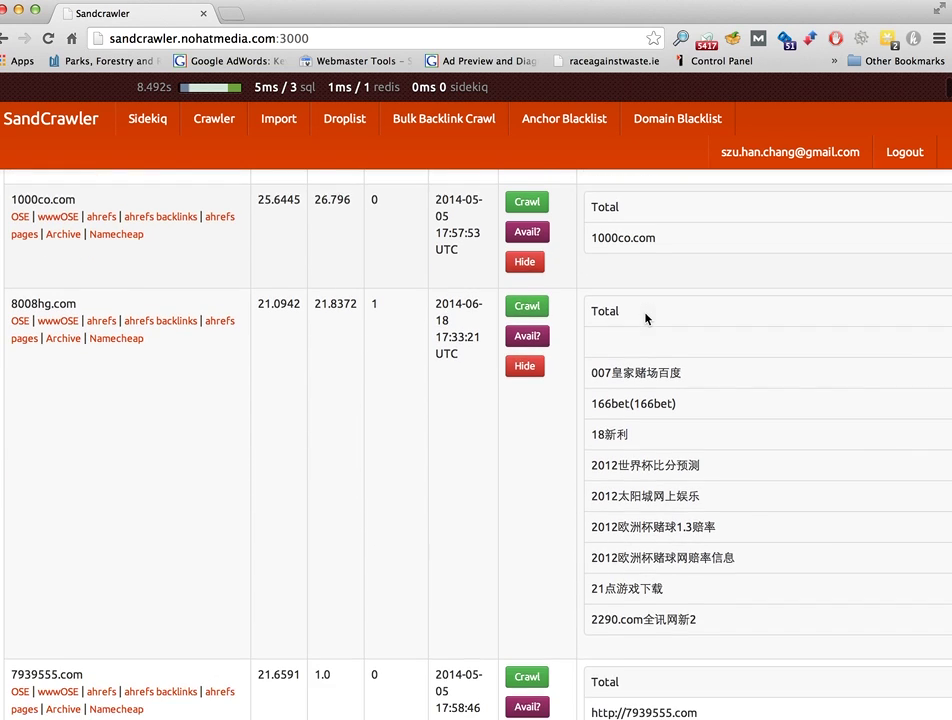
{"action": "scroll", "coordinate": [648, 319], "scroll_direction": "down", "scroll_amount": 2}
{"action": "left_click", "coordinate": [523, 340]}
{"action": "scroll", "coordinate": [601, 361], "scroll_direction": "down", "scroll_amount": 2}
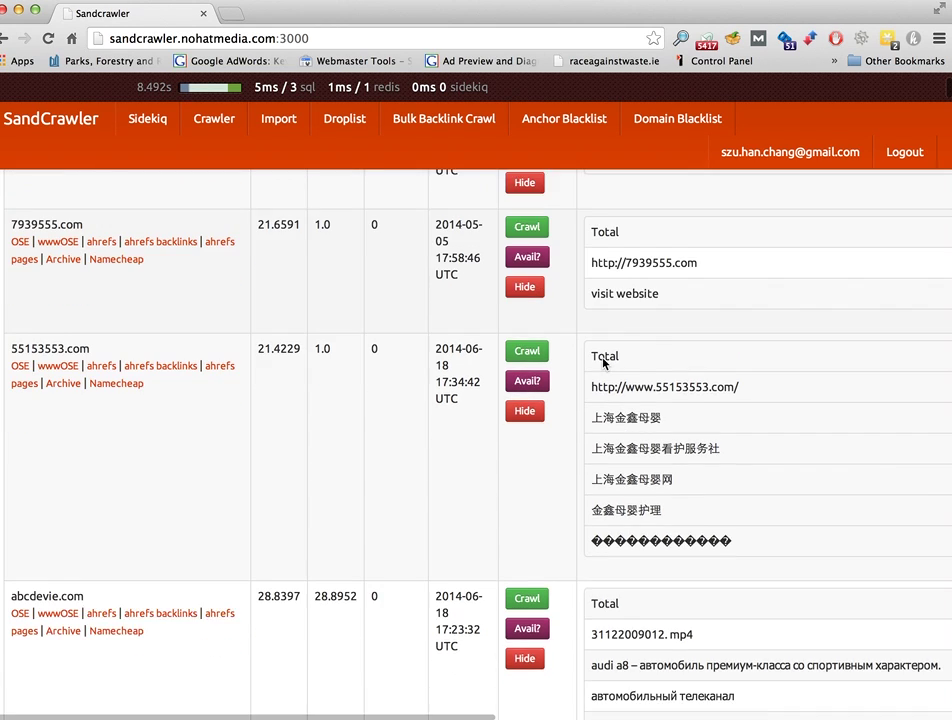
{"action": "left_click", "coordinate": [524, 378]}
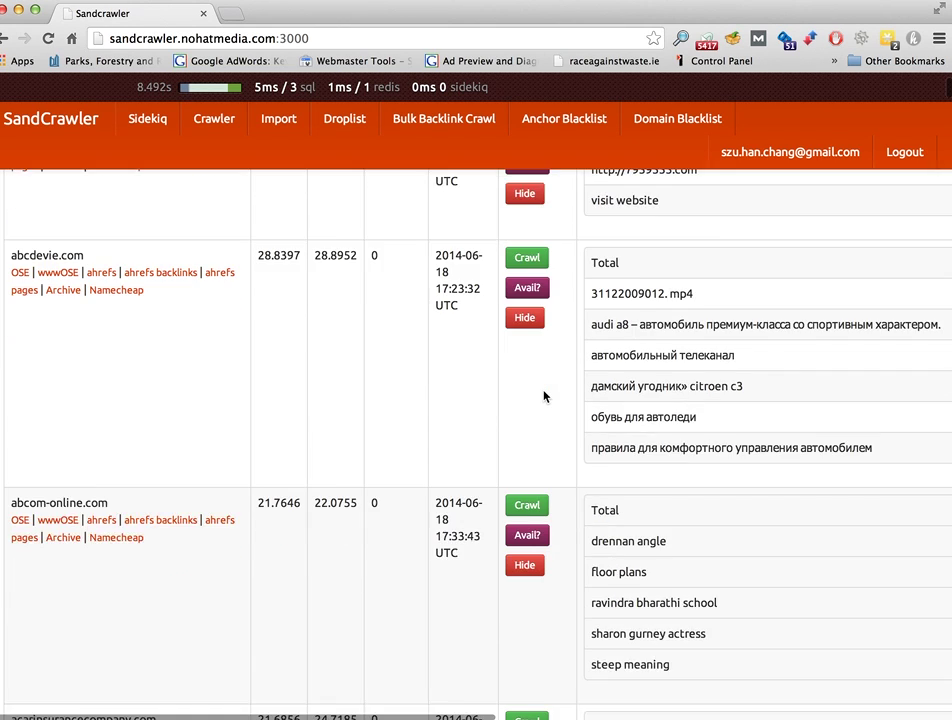
{"action": "scroll", "coordinate": [546, 393], "scroll_direction": "down", "scroll_amount": 2}
{"action": "left_click", "coordinate": [516, 248]}
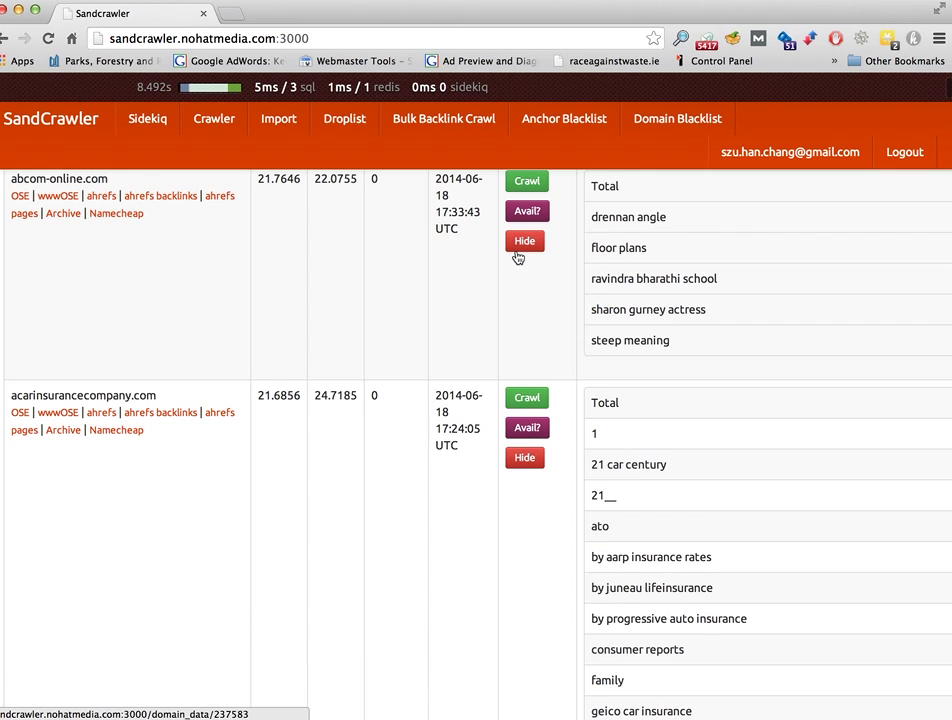
Hide abcom-online.com, acarinsurancecompany.com and adam-n-eva.com.
{"action": "scroll", "coordinate": [517, 258], "scroll_direction": "up", "scroll_amount": 2}
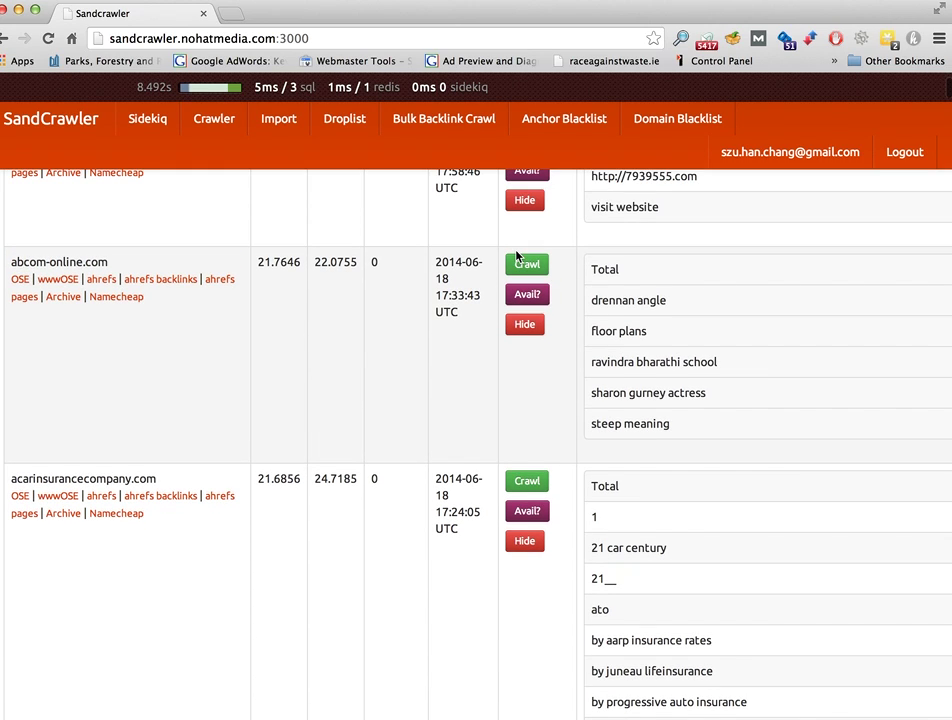
{"action": "scroll", "coordinate": [517, 258], "scroll_direction": "down", "scroll_amount": 1}
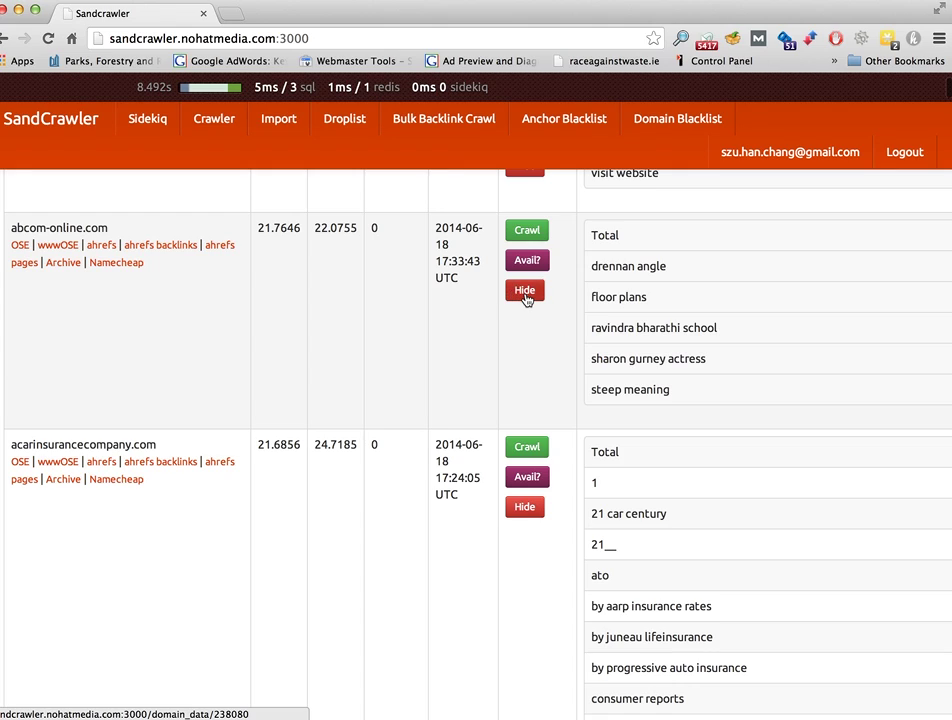
{"action": "left_click", "coordinate": [524, 291]}
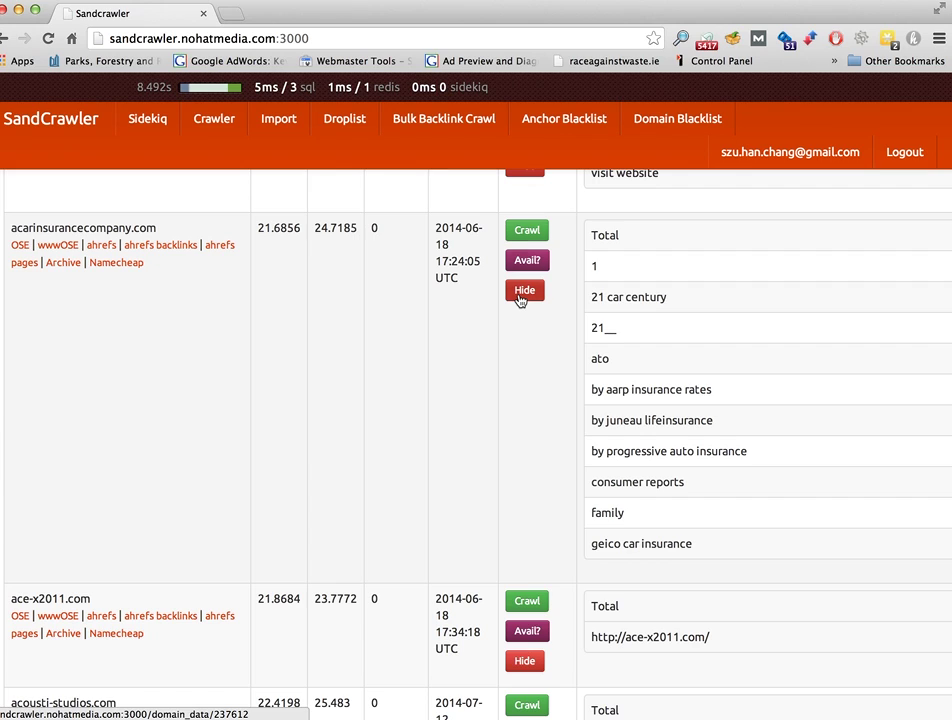
{"action": "left_click", "coordinate": [524, 291]}
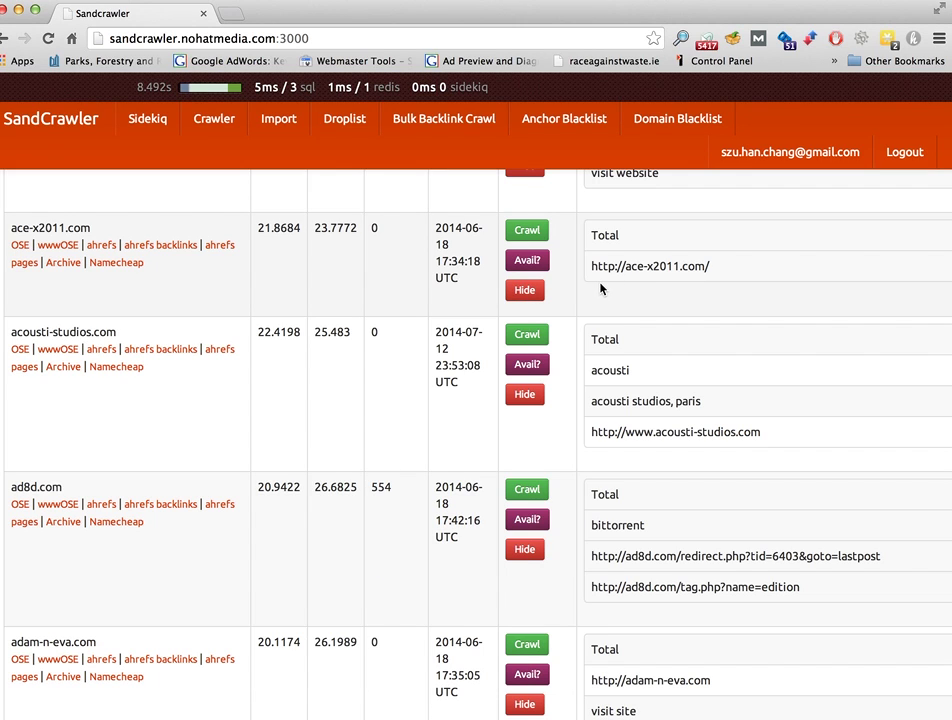
{"action": "scroll", "coordinate": [600, 288], "scroll_direction": "down", "scroll_amount": 2}
{"action": "scroll", "coordinate": [560, 360], "scroll_direction": "down", "scroll_amount": 1}
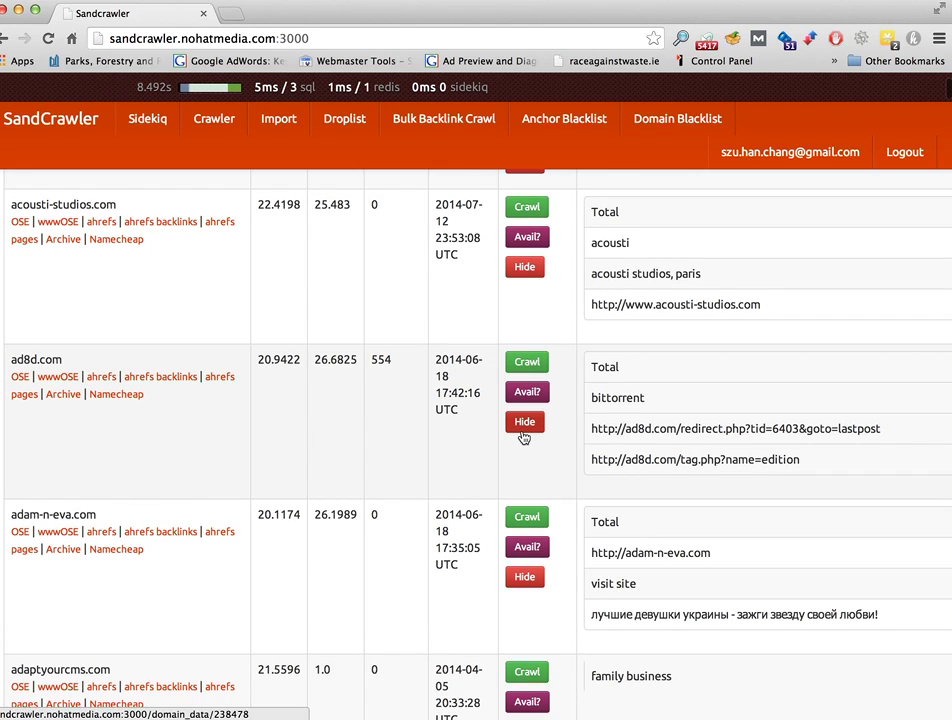
{"action": "scroll", "coordinate": [523, 437], "scroll_direction": "down", "scroll_amount": 3}
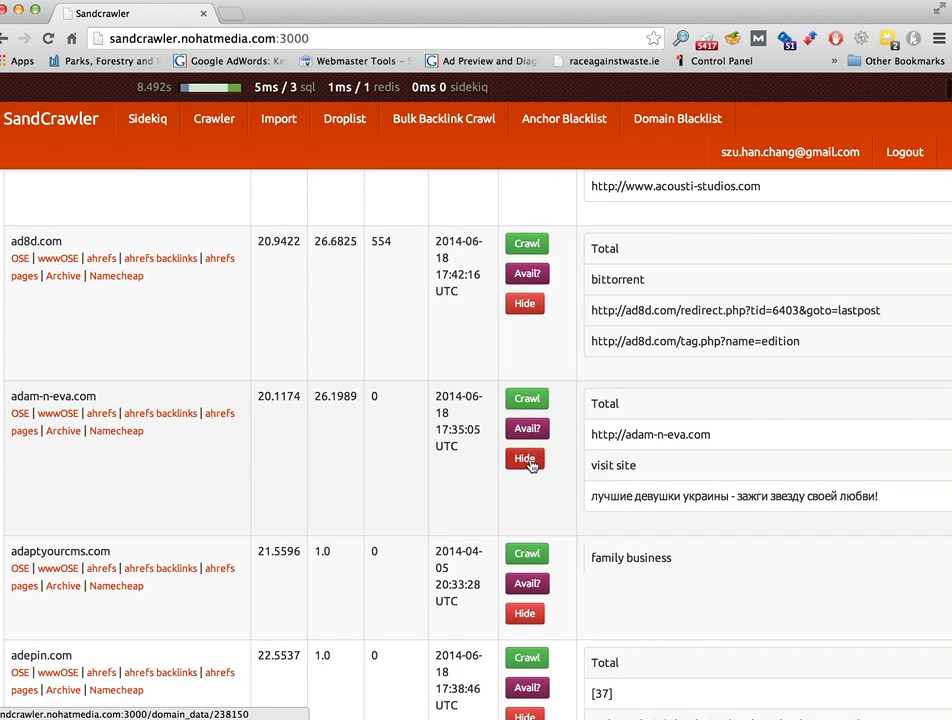
{"action": "left_click", "coordinate": [526, 459]}
Scroll down the domain list to reach adepin.com.
{"action": "scroll", "coordinate": [529, 461], "scroll_direction": "down", "scroll_amount": 1}
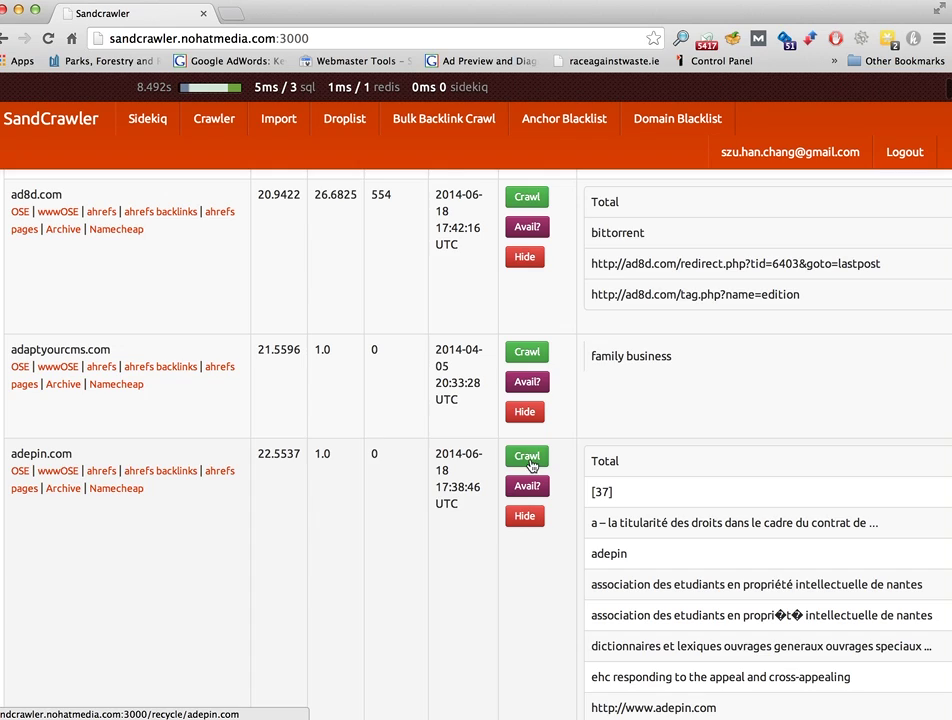
{"action": "scroll", "coordinate": [647, 395], "scroll_direction": "down", "scroll_amount": 2}
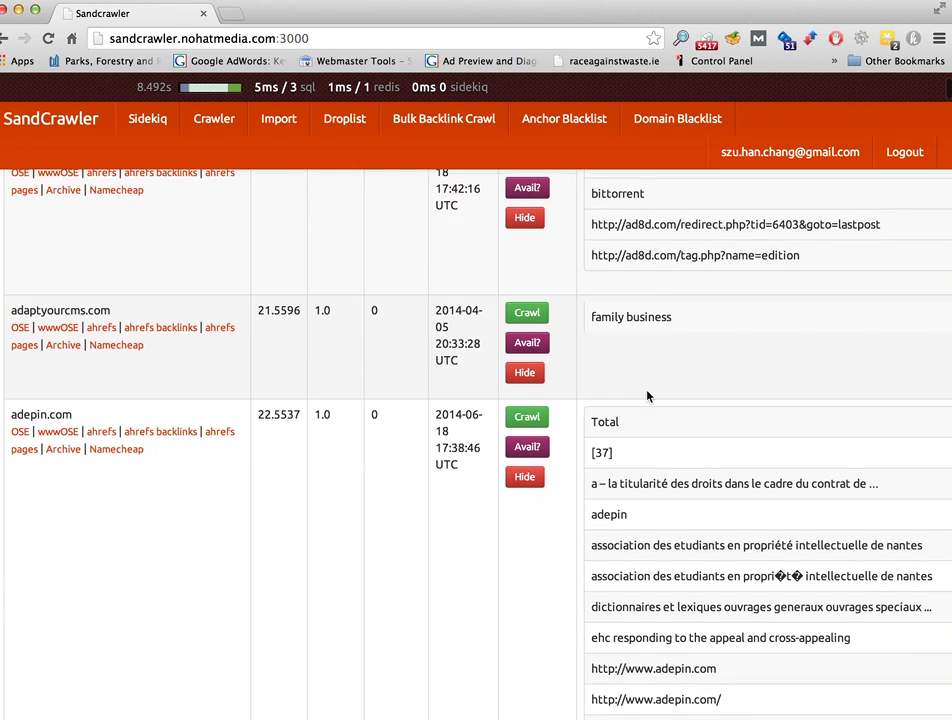
{"action": "scroll", "coordinate": [647, 396], "scroll_direction": "down", "scroll_amount": 1}
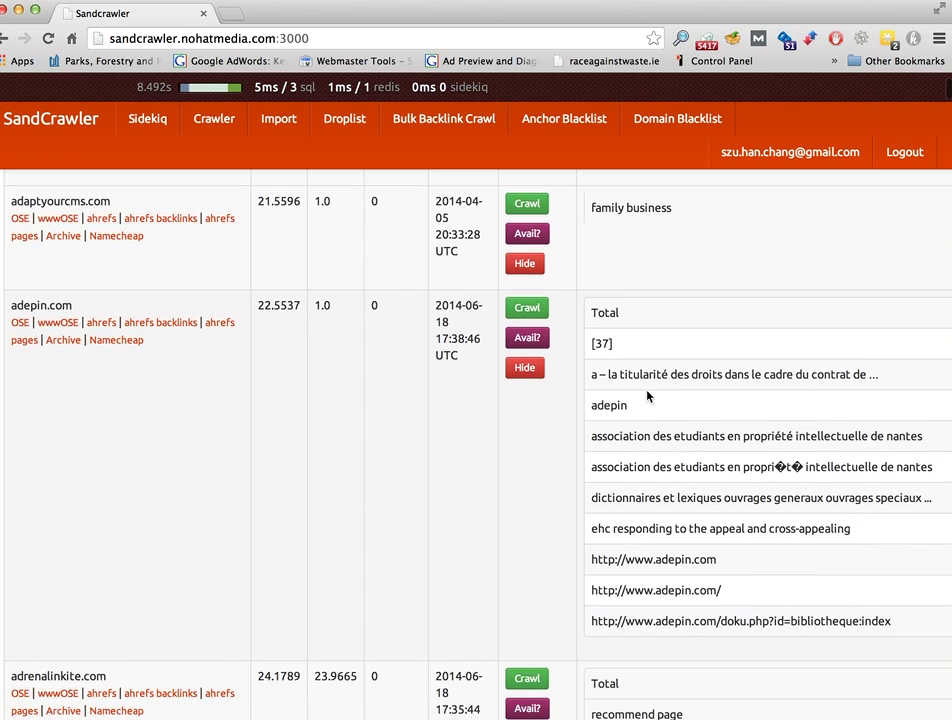
{"action": "scroll", "coordinate": [647, 395], "scroll_direction": "down", "scroll_amount": 1}
{"action": "scroll", "coordinate": [647, 395], "scroll_direction": "up", "scroll_amount": 2}
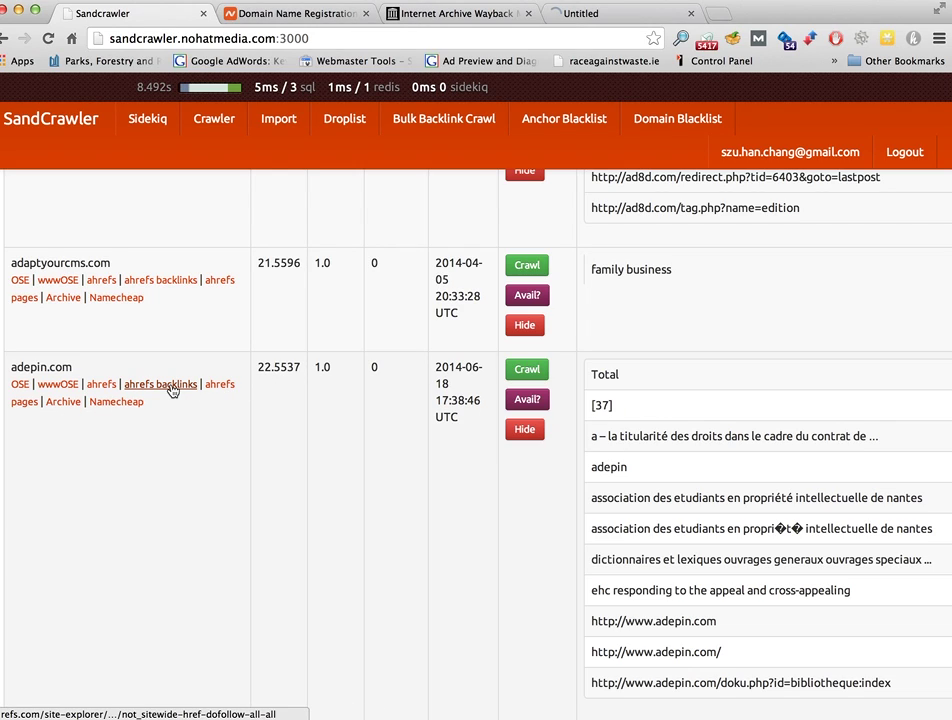
Open adepin.com's Moz report and confirm Namecheap lists it as available.
{"action": "left_click", "coordinate": [50, 385], "text": "super"}
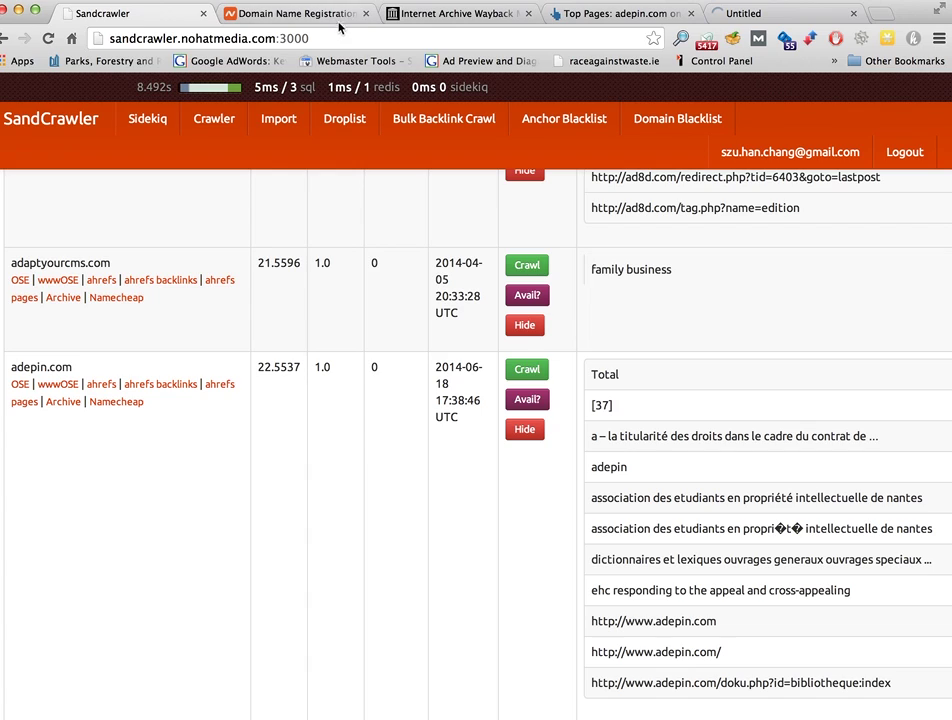
{"action": "left_click", "coordinate": [336, 15]}
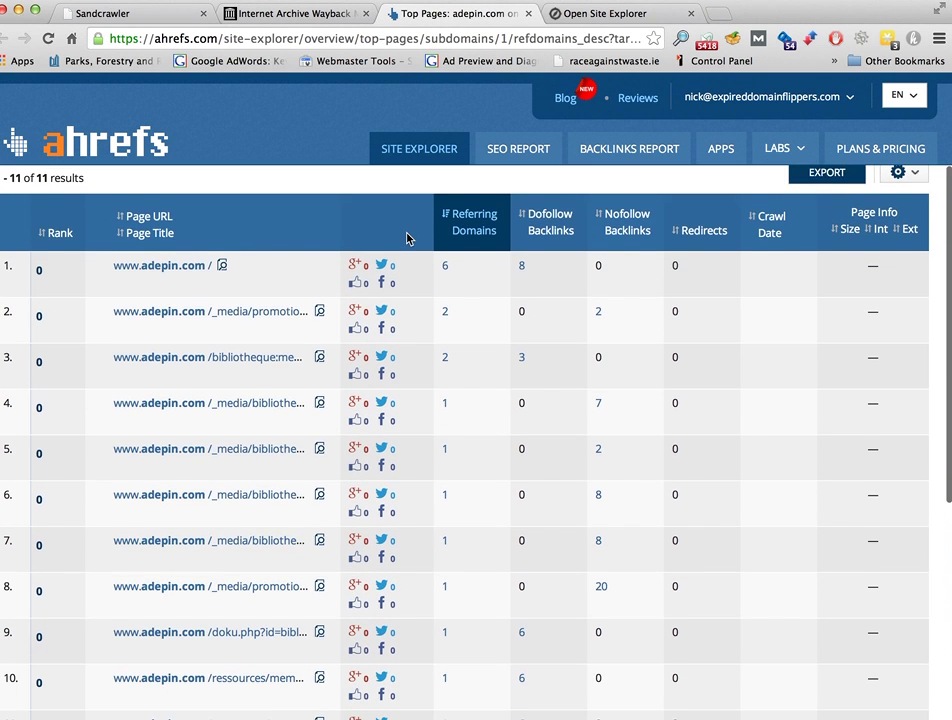
{"action": "scroll", "coordinate": [406, 238], "scroll_direction": "up", "scroll_amount": 5}
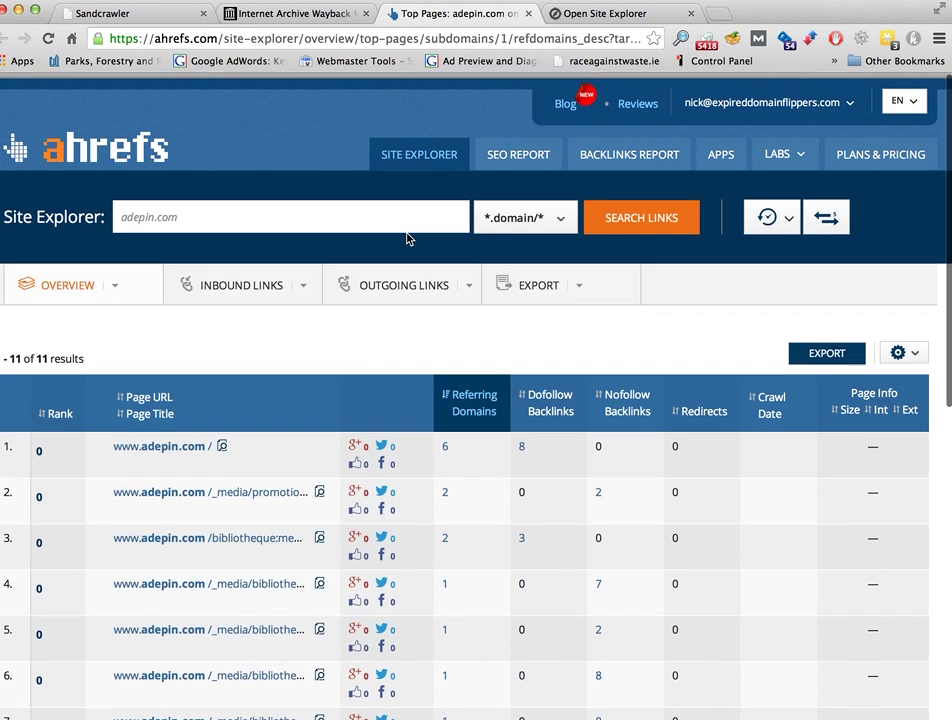
Close the Ahrefs tab and review adepin.com's Moz metrics: DA 26, PA 26, 3 root domains.
{"action": "left_click", "coordinate": [530, 14]}
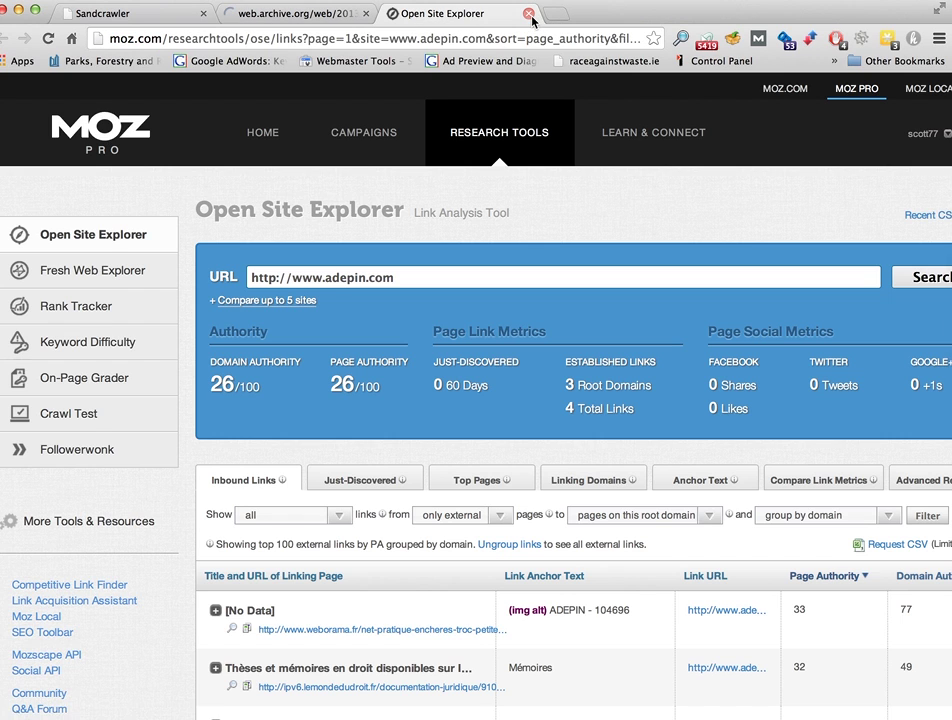
{"action": "scroll", "coordinate": [480, 230], "scroll_direction": "down", "scroll_amount": 4}
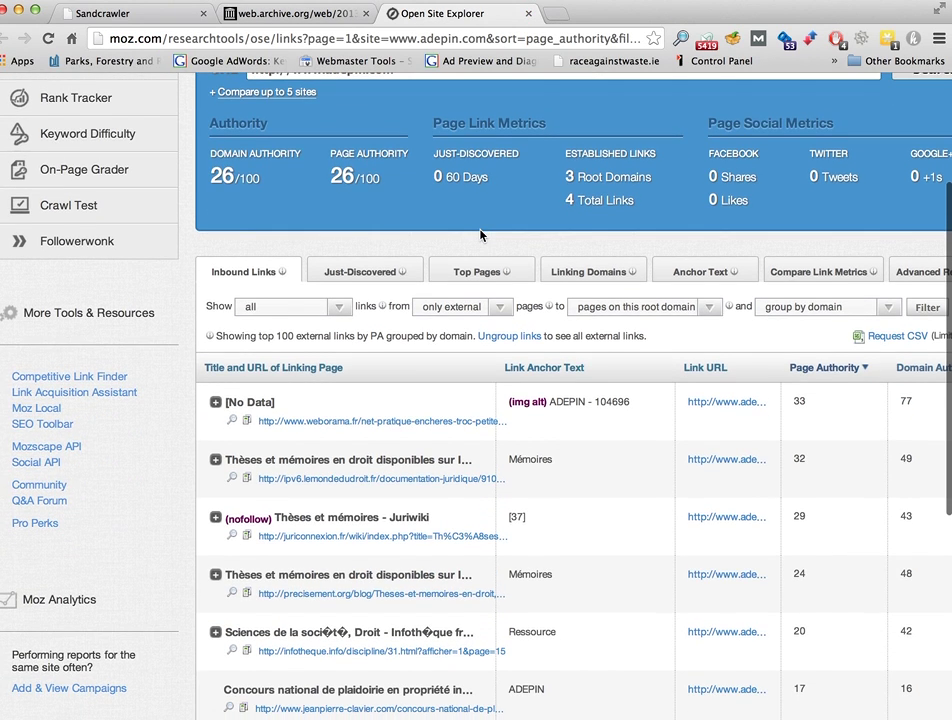
{"action": "scroll", "coordinate": [480, 235], "scroll_direction": "down", "scroll_amount": 5}
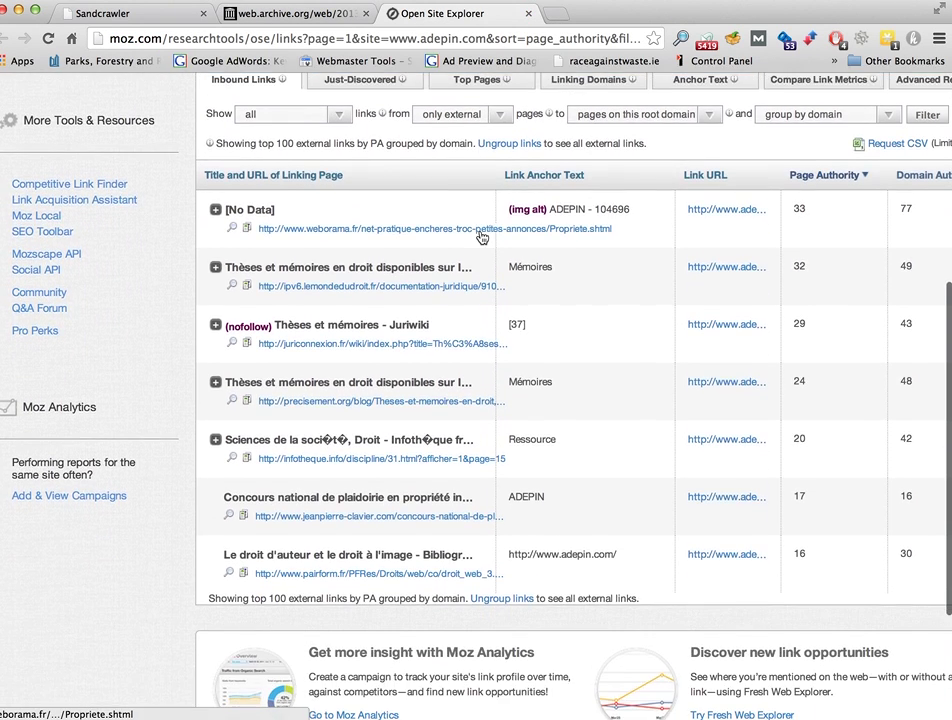
{"action": "scroll", "coordinate": [480, 235], "scroll_direction": "up", "scroll_amount": 10}
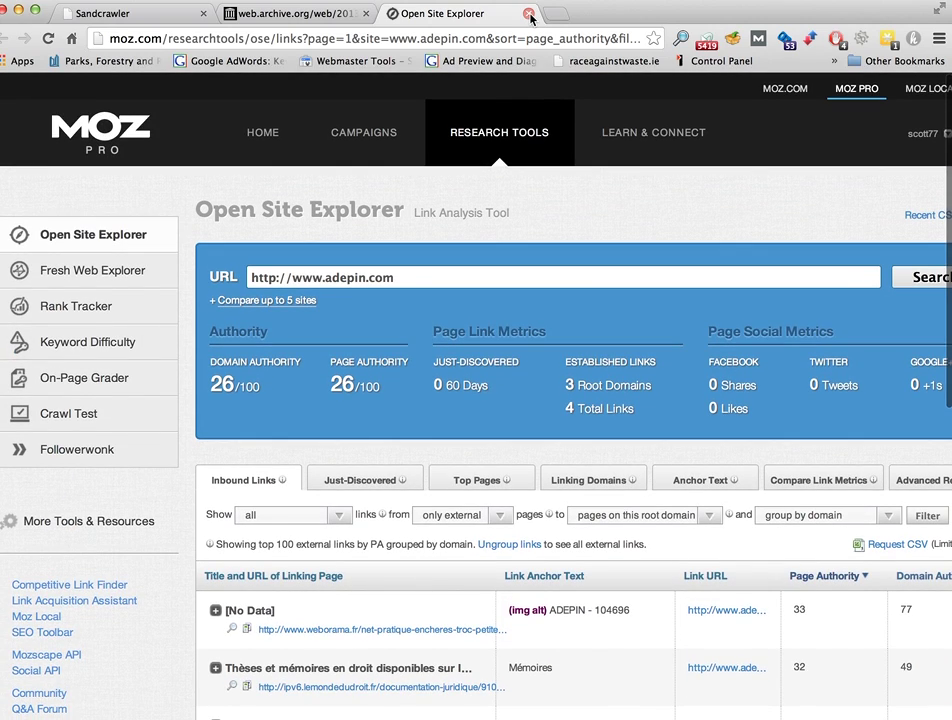
Close Moz, view adepin.com's February 2, 2011 Nantes student-association snapshot, then close it.
{"action": "left_click", "coordinate": [529, 14]}
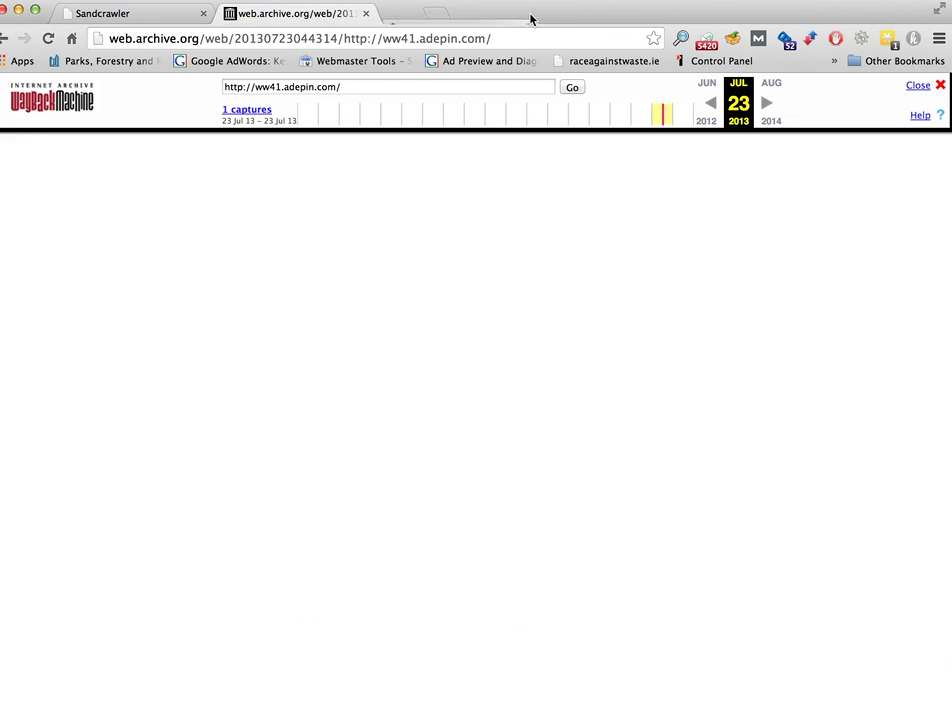
{"action": "left_click", "coordinate": [6, 39]}
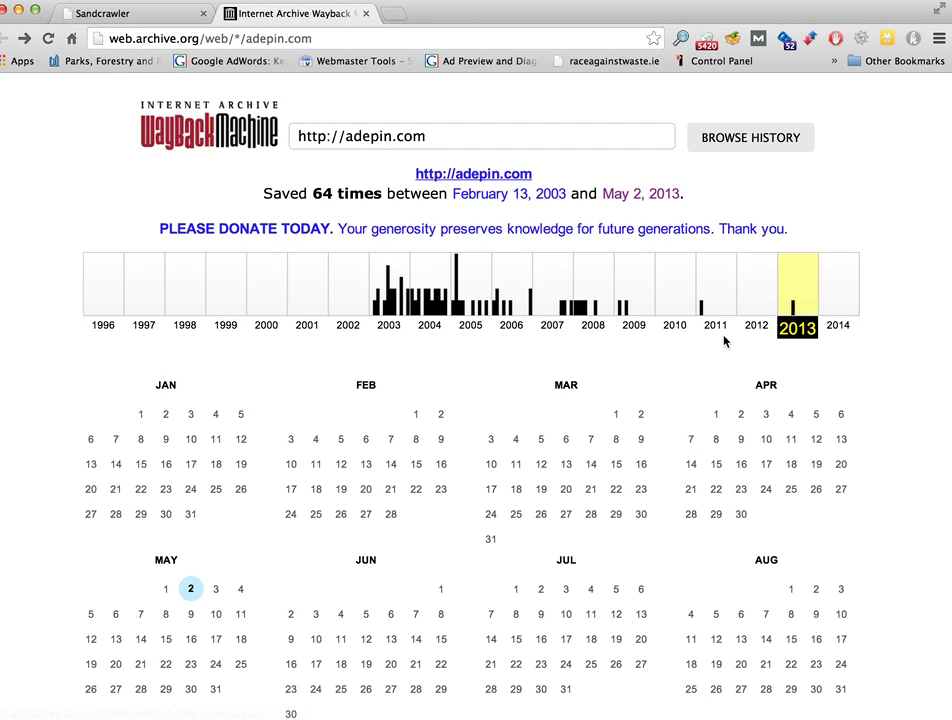
{"action": "left_click", "coordinate": [718, 314]}
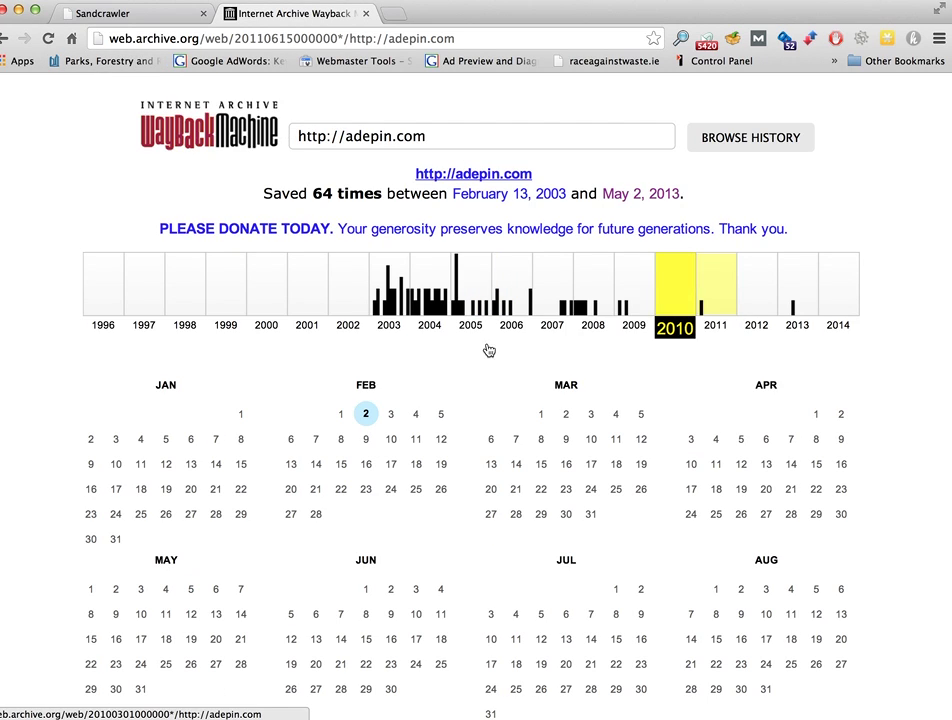
{"action": "left_click", "coordinate": [370, 418]}
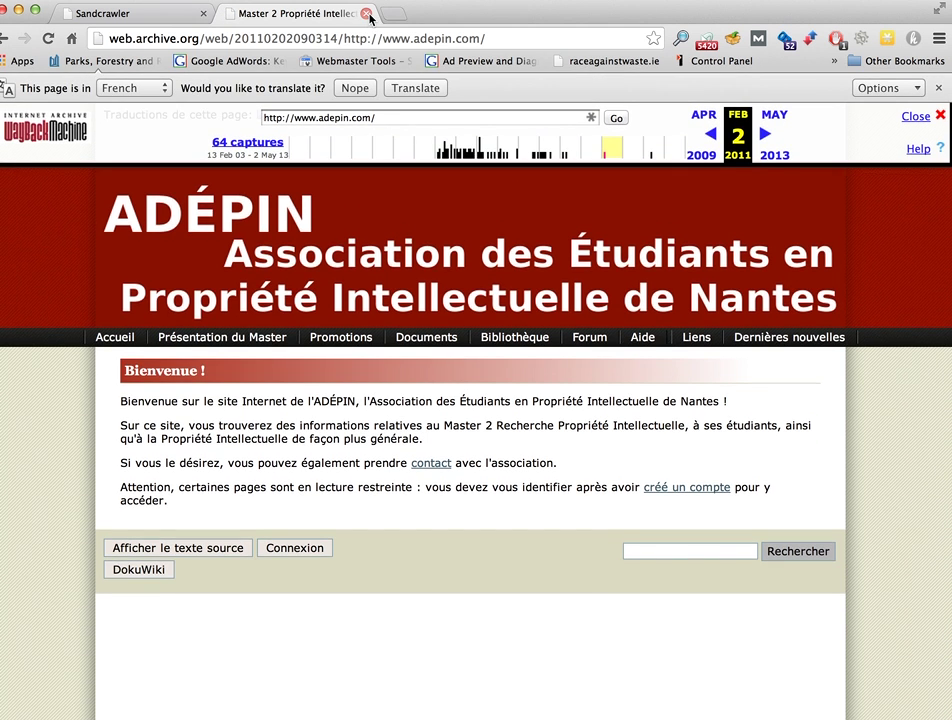
{"action": "left_click", "coordinate": [368, 14]}
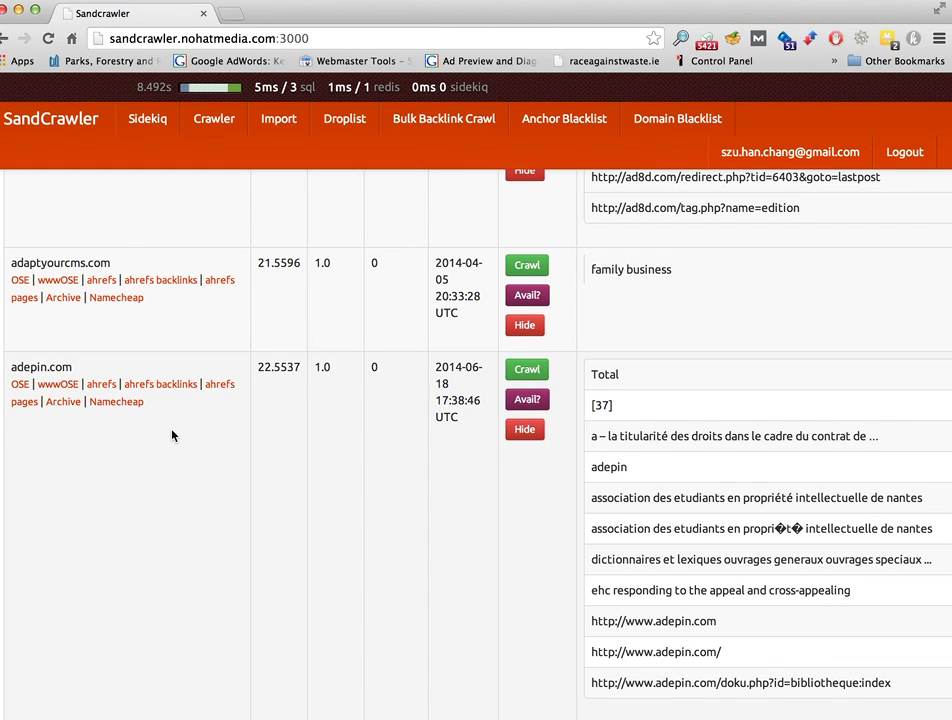
Scroll to advancedthintech.com and open its Namecheap, Wayback, Ahrefs and Moz checks in new tabs.
{"action": "scroll", "coordinate": [172, 435], "scroll_direction": "down", "scroll_amount": 5}
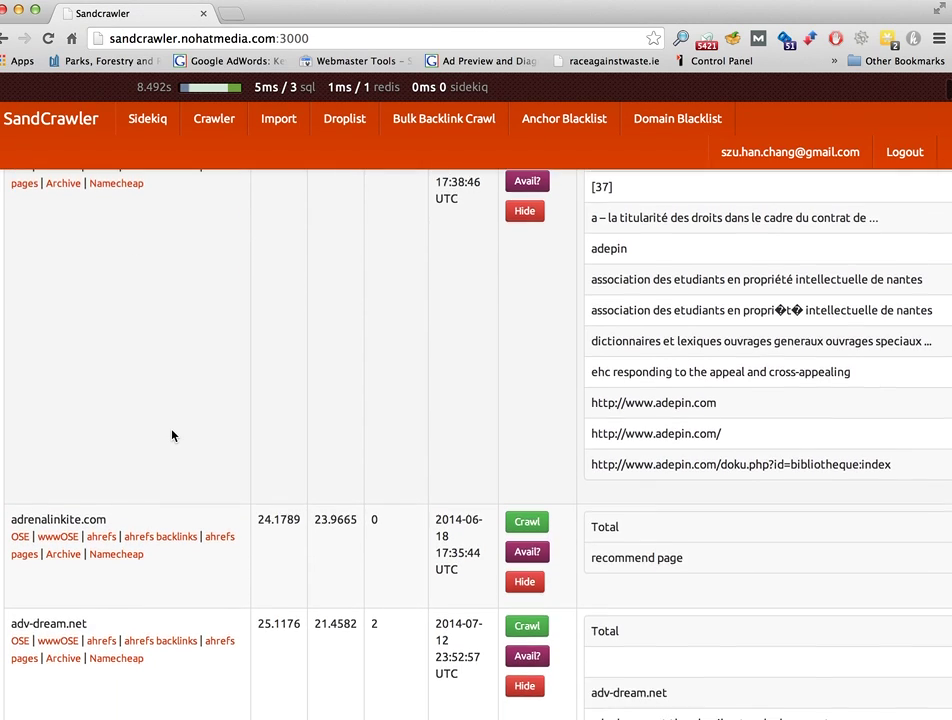
{"action": "scroll", "coordinate": [172, 435], "scroll_direction": "down", "scroll_amount": 5}
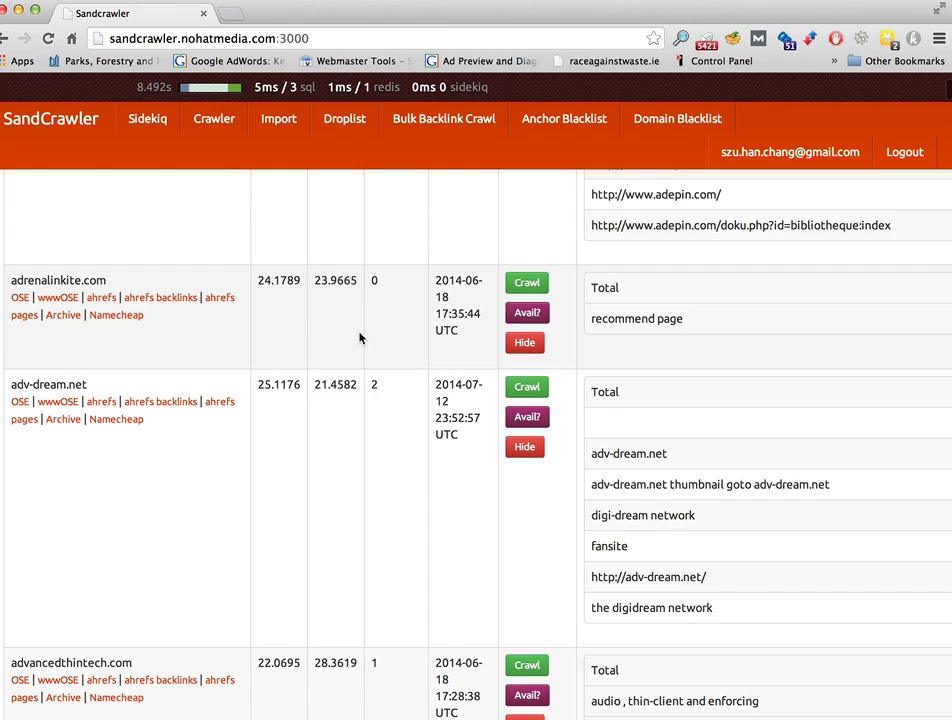
{"action": "scroll", "coordinate": [360, 338], "scroll_direction": "down", "scroll_amount": 1}
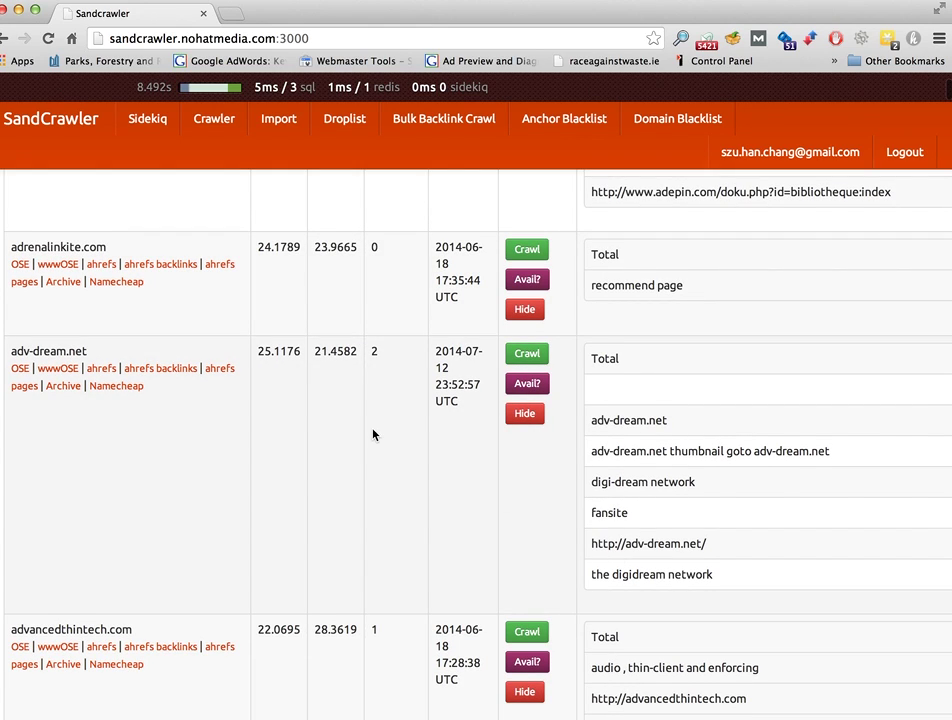
{"action": "scroll", "coordinate": [374, 435], "scroll_direction": "down", "scroll_amount": 2}
{"action": "scroll", "coordinate": [778, 300], "scroll_direction": "down", "scroll_amount": 3}
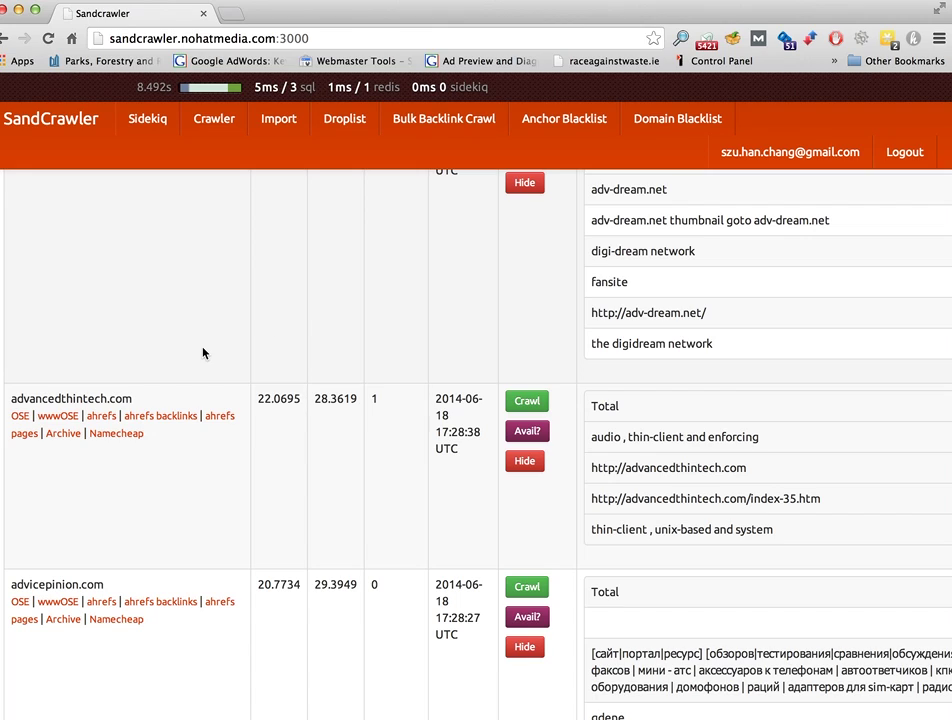
{"action": "left_click", "coordinate": [136, 441], "text": "super"}
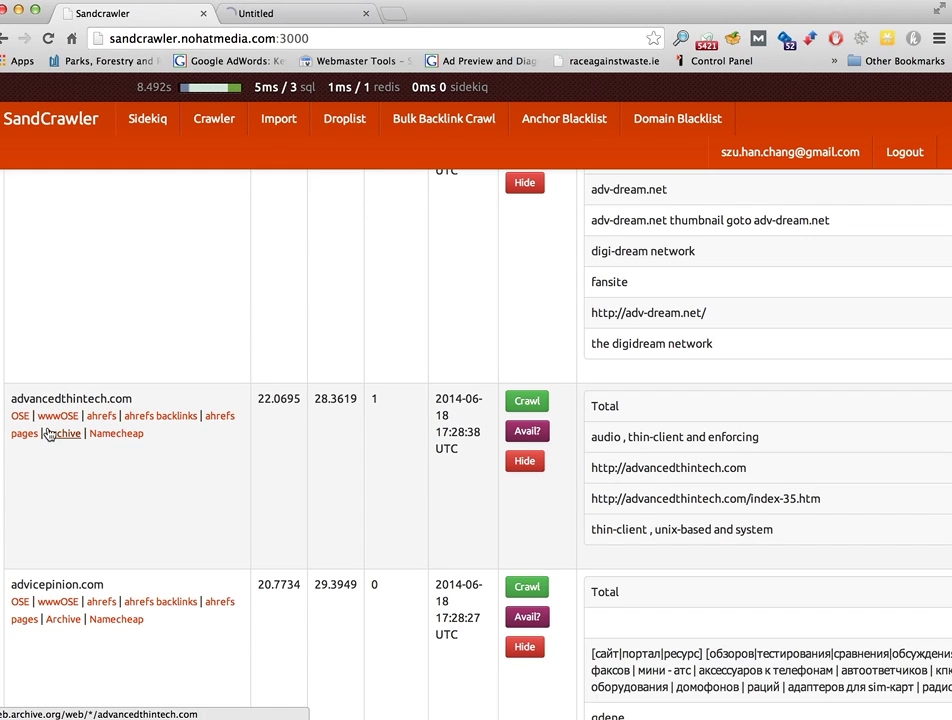
{"action": "left_click", "coordinate": [57, 434], "text": "super"}
{"action": "left_click", "coordinate": [26, 434], "text": "super"}
{"action": "left_click", "coordinate": [72, 419], "text": "super"}
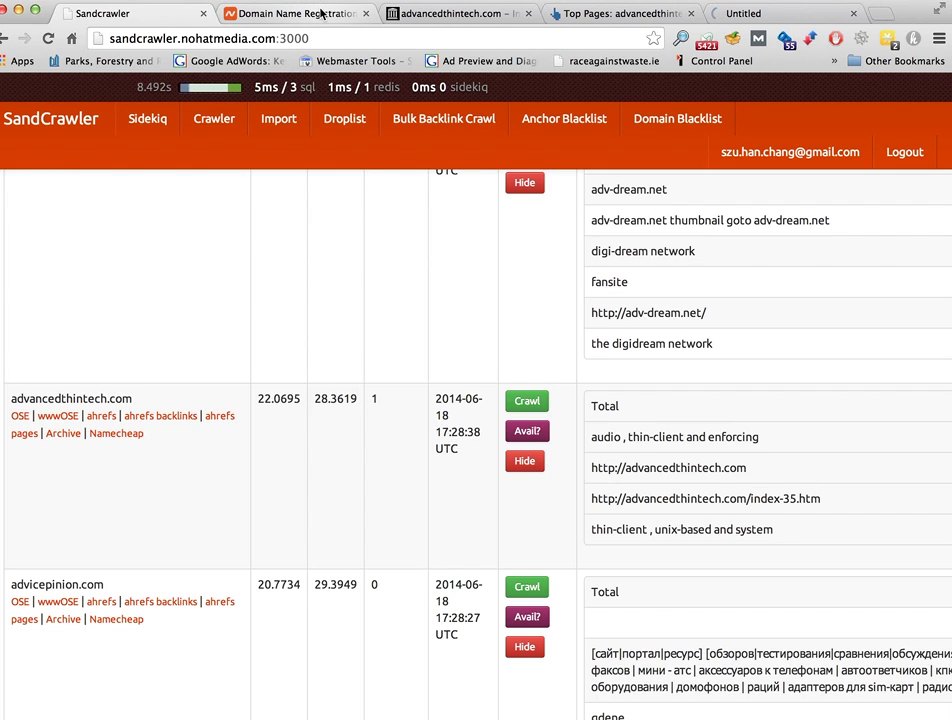
Confirm advancedthintech.com is available, then check its March 13, 2010 snapshot and Ahrefs top pages.
{"action": "left_click", "coordinate": [319, 13]}
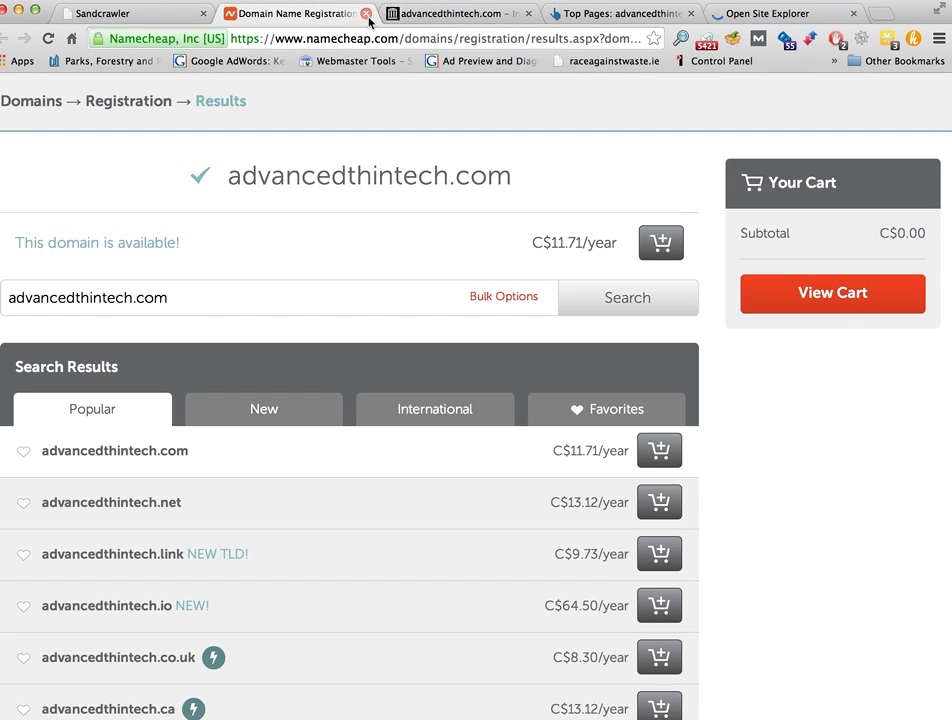
{"action": "left_click", "coordinate": [365, 13]}
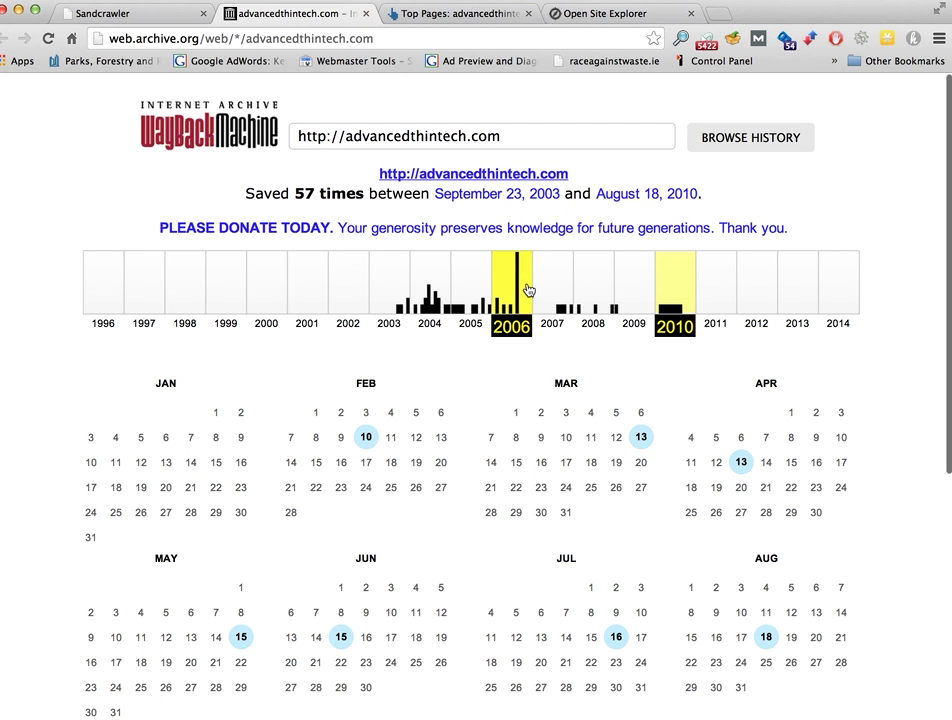
{"action": "mouse_move", "coordinate": [641, 437]}
{"action": "left_click", "coordinate": [617, 397]}
{"action": "left_click", "coordinate": [443, 12]}
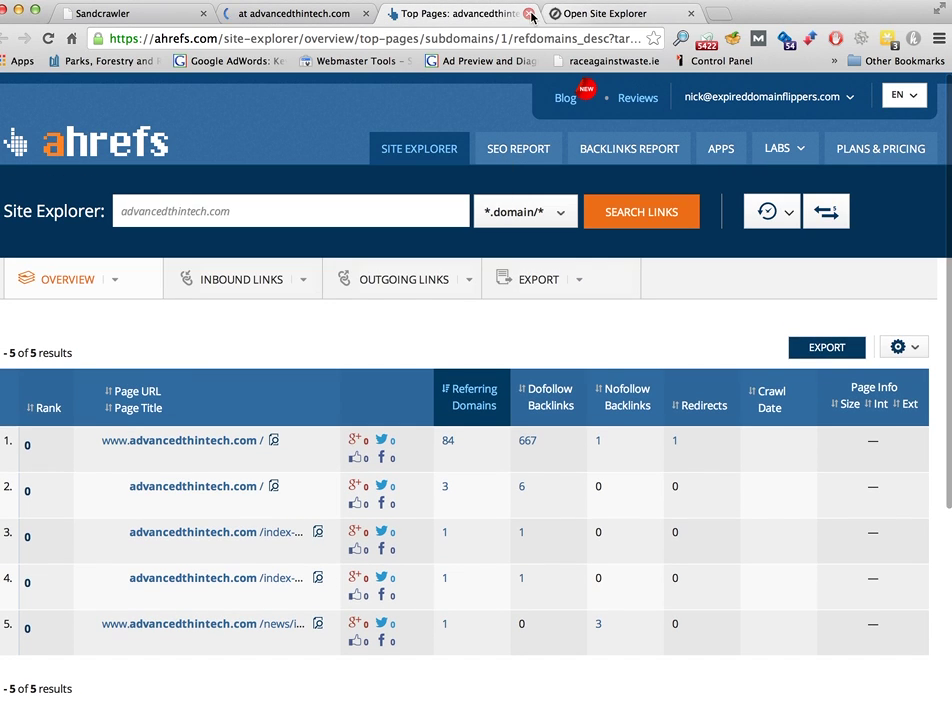
{"action": "left_click", "coordinate": [527, 13]}
{"action": "scroll", "coordinate": [476, 280], "scroll_direction": "down", "scroll_amount": 3}
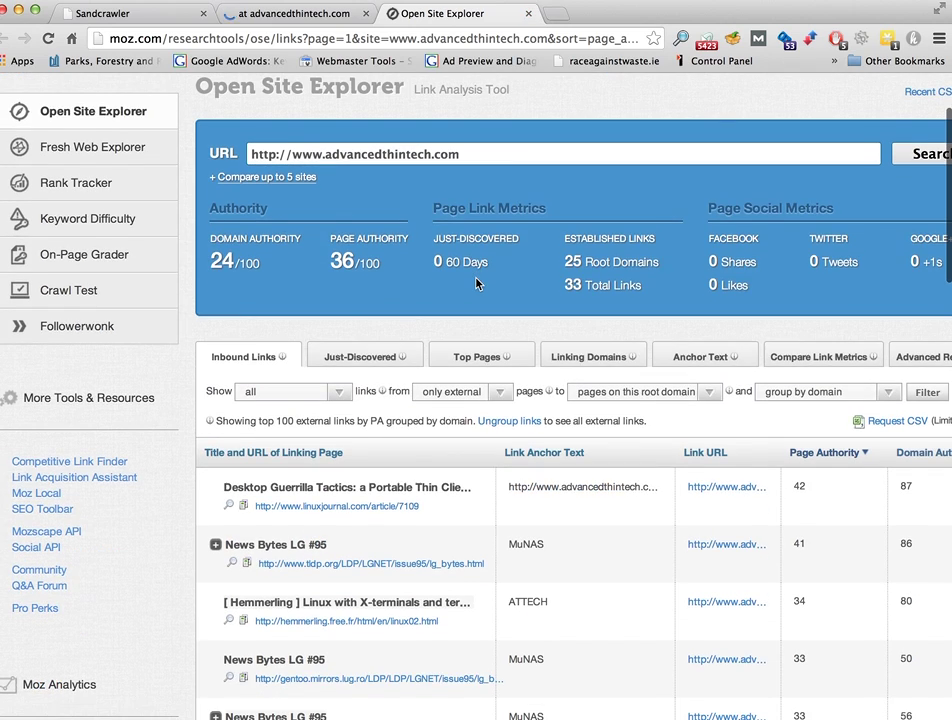
{"action": "scroll", "coordinate": [476, 283], "scroll_direction": "down", "scroll_amount": 1}
{"action": "scroll", "coordinate": [476, 283], "scroll_direction": "down", "scroll_amount": 7}
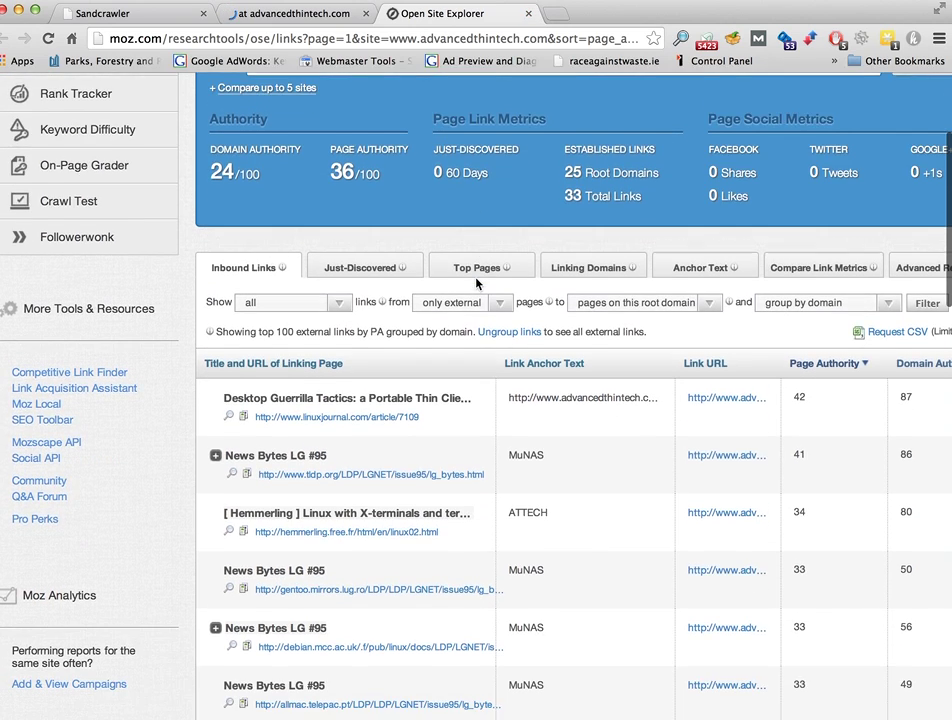
{"action": "scroll", "coordinate": [476, 284], "scroll_direction": "down", "scroll_amount": 7}
{"action": "scroll", "coordinate": [476, 283], "scroll_direction": "down", "scroll_amount": 4}
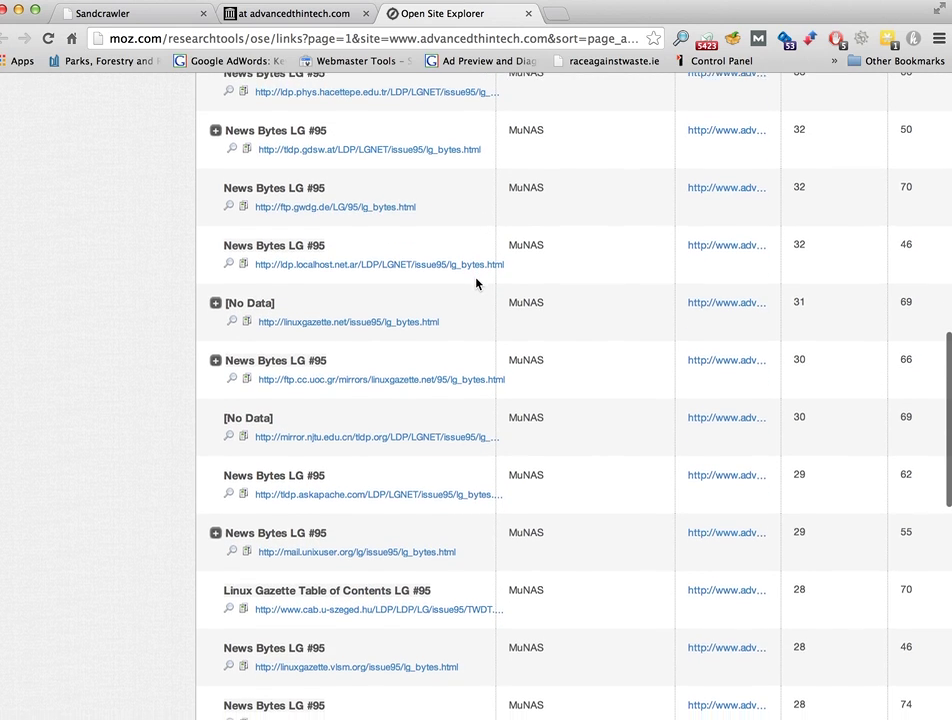
{"action": "scroll", "coordinate": [476, 283], "scroll_direction": "down", "scroll_amount": 2}
{"action": "scroll", "coordinate": [476, 284], "scroll_direction": "down", "scroll_amount": 2}
{"action": "scroll", "coordinate": [476, 284], "scroll_direction": "down", "scroll_amount": 3}
{"action": "scroll", "coordinate": [476, 284], "scroll_direction": "down", "scroll_amount": 6}
{"action": "scroll", "coordinate": [476, 280], "scroll_direction": "up", "scroll_amount": 10}
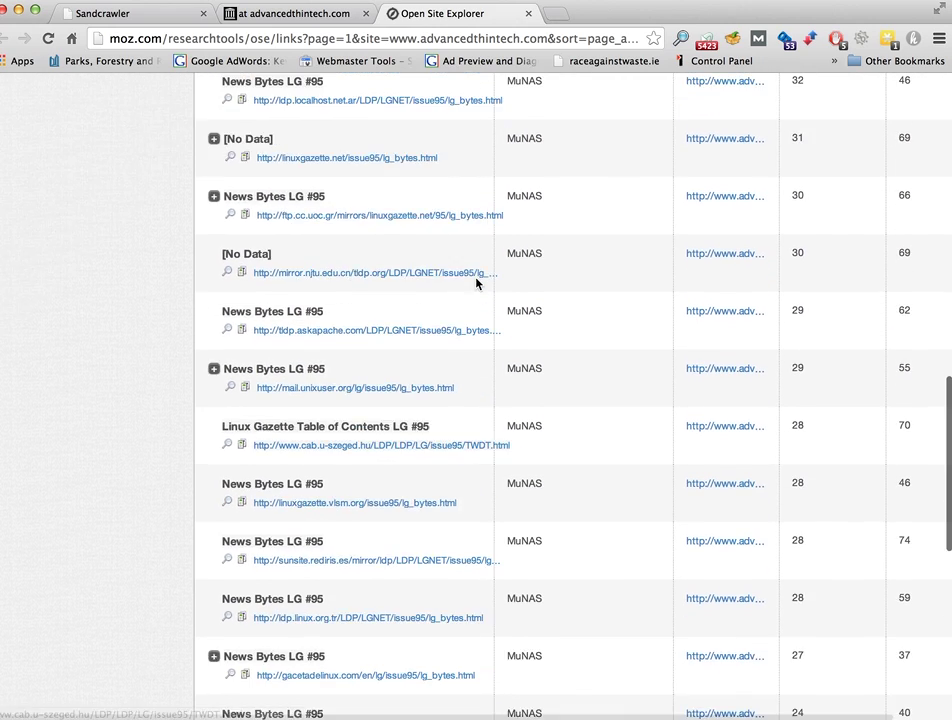
Close the Moz report and view advancedthintech.com's February 13, 2008 Wayback snapshot, a Products page.
{"action": "left_click", "coordinate": [529, 14]}
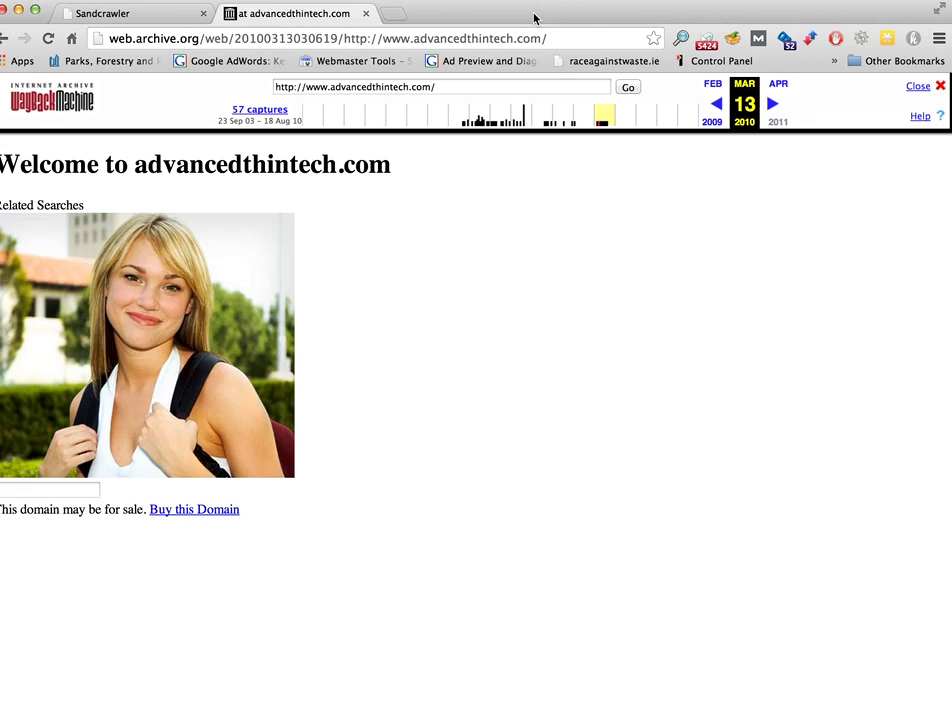
{"action": "left_click", "coordinate": [4, 38]}
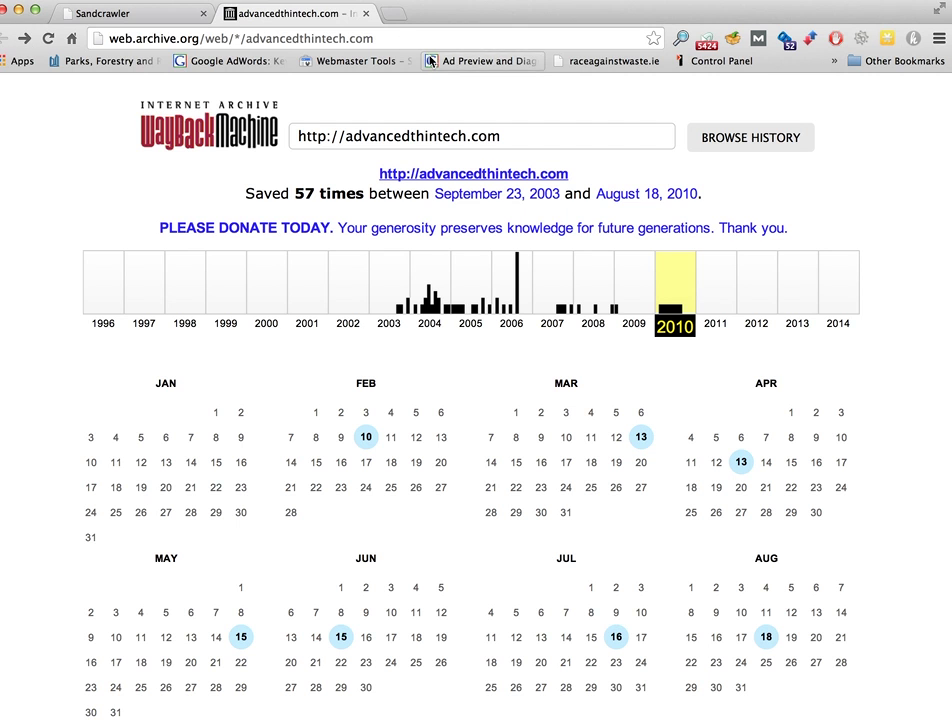
{"action": "left_click", "coordinate": [612, 294]}
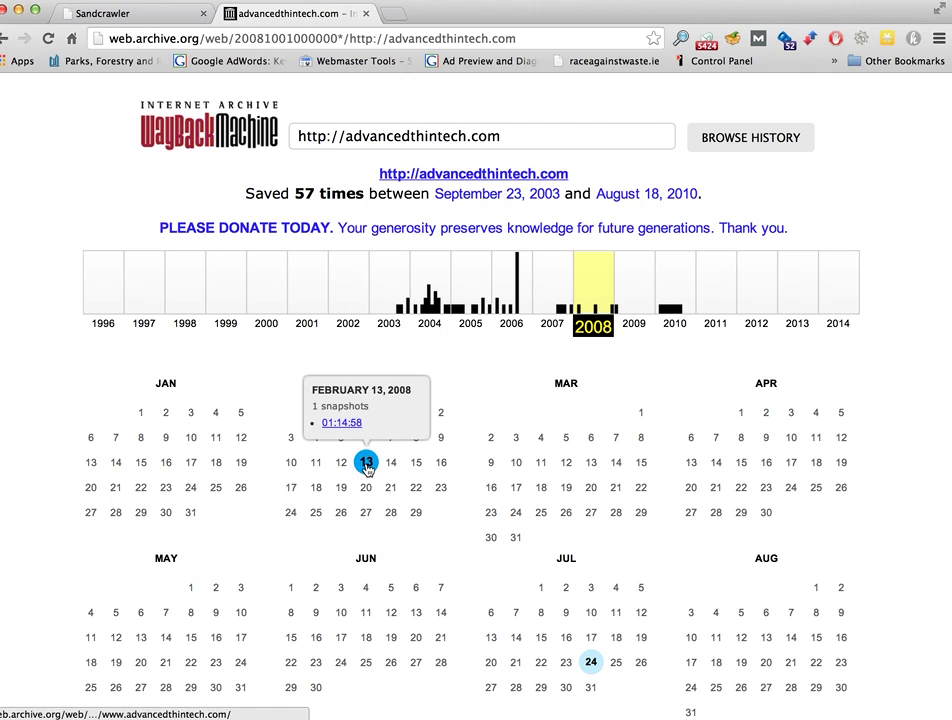
{"action": "left_click", "coordinate": [368, 461]}
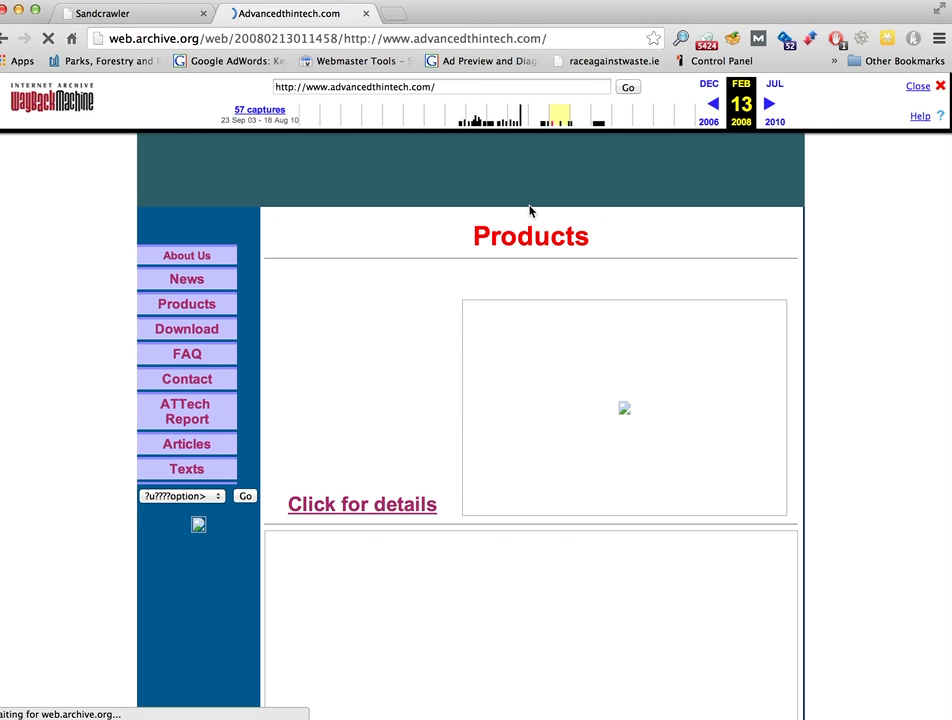
{"action": "scroll", "coordinate": [531, 211], "scroll_direction": "down", "scroll_amount": 3}
{"action": "scroll", "coordinate": [531, 212], "scroll_direction": "up", "scroll_amount": 3}
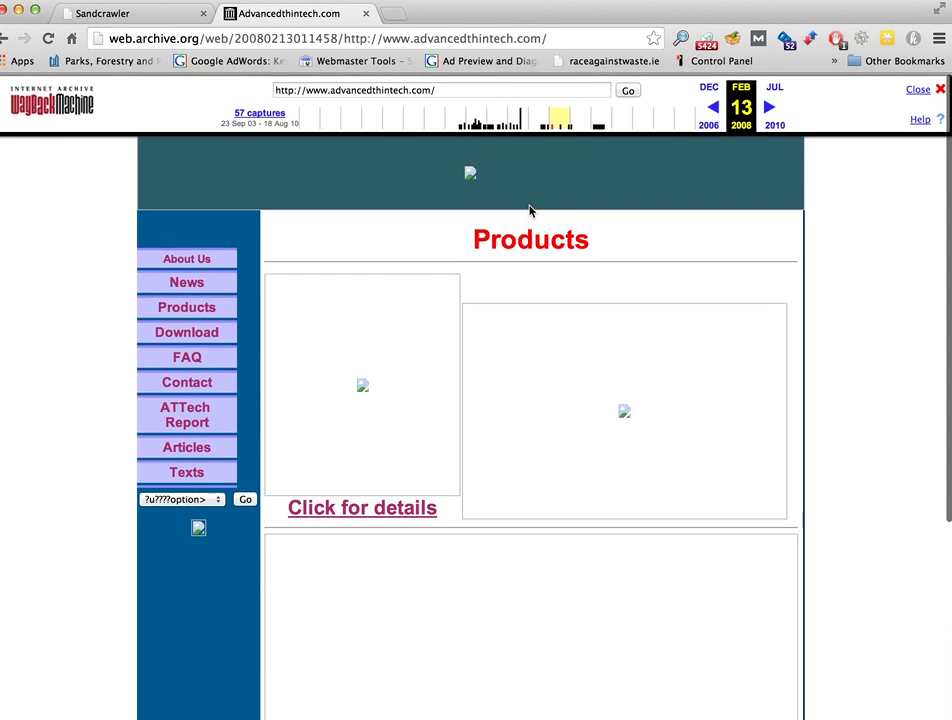
Close the archived site and hide the advicepinion.com row in the SandCrawler domain list.
{"action": "left_click", "coordinate": [366, 15]}
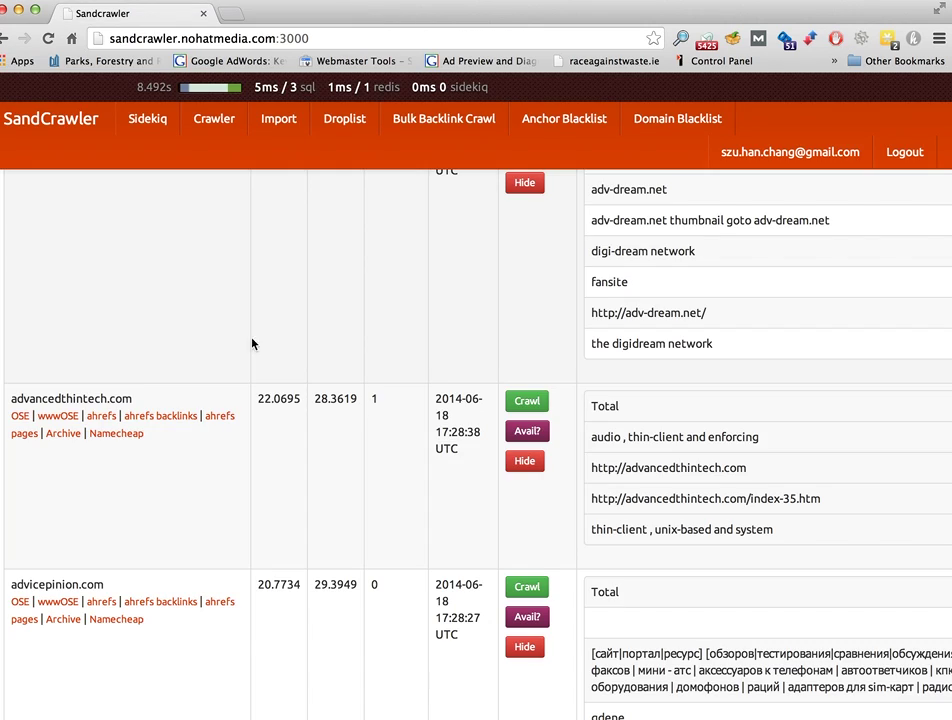
{"action": "scroll", "coordinate": [516, 428], "scroll_direction": "down", "scroll_amount": 3}
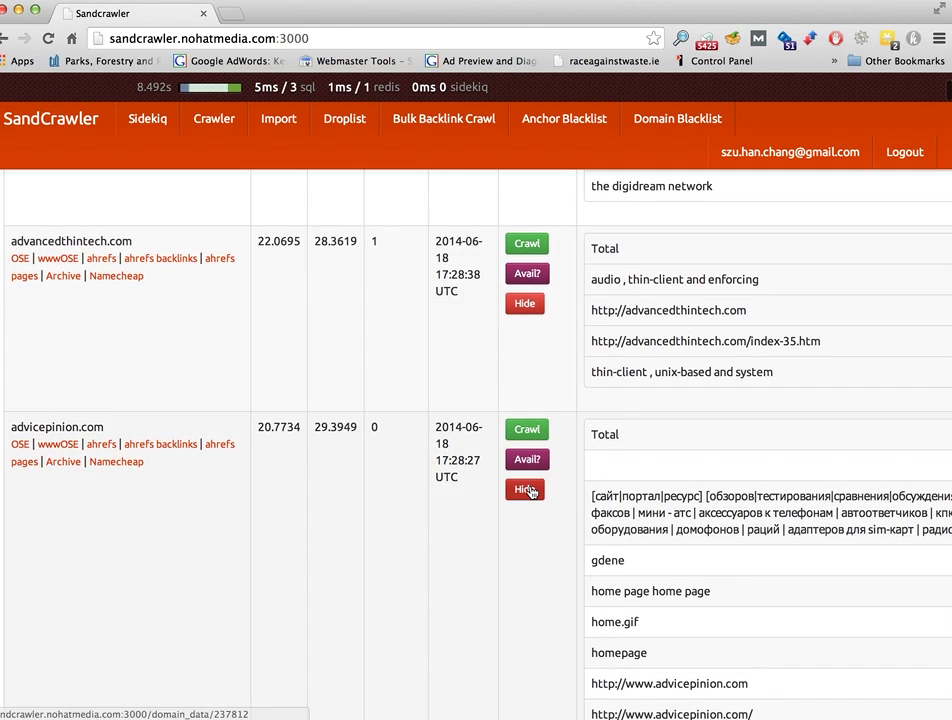
{"action": "left_click", "coordinate": [529, 490]}
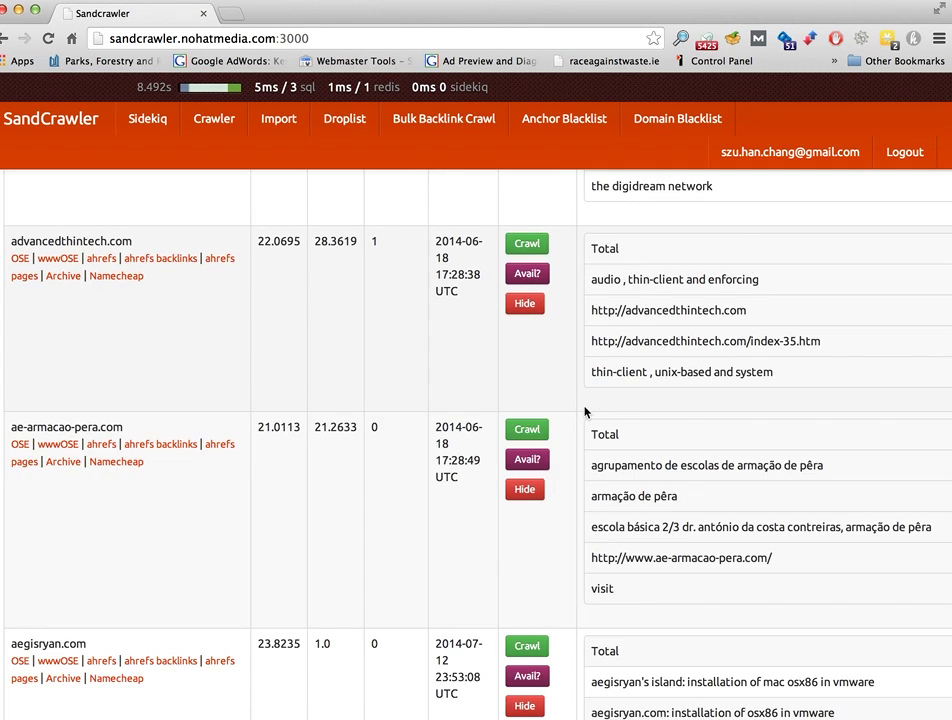
{"action": "scroll", "coordinate": [406, 349], "scroll_direction": "up", "scroll_amount": 3}
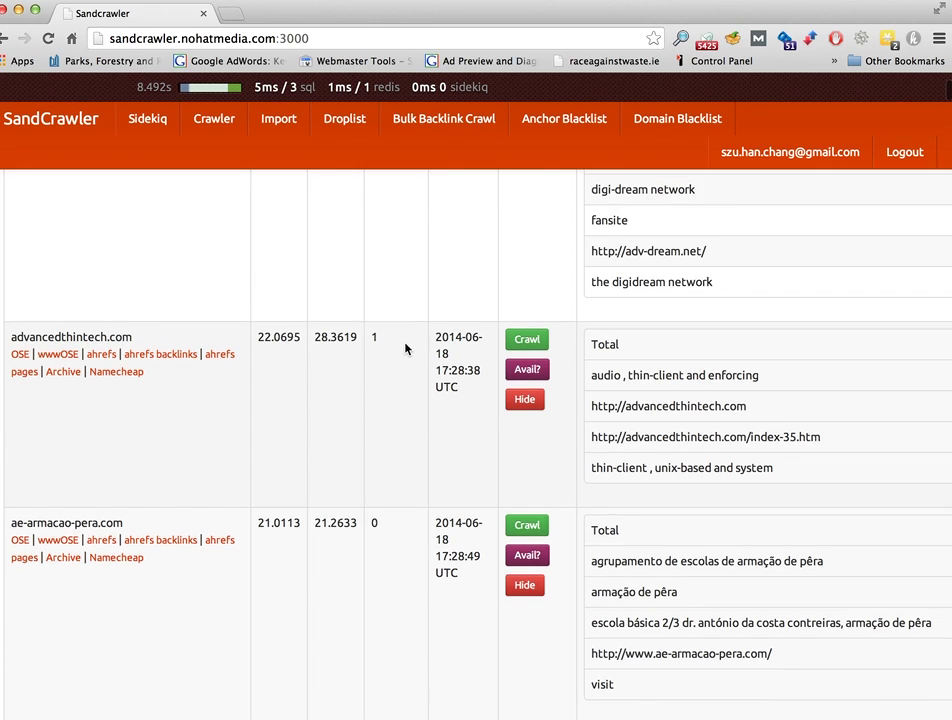
{"action": "scroll", "coordinate": [405, 348], "scroll_direction": "down", "scroll_amount": 2}
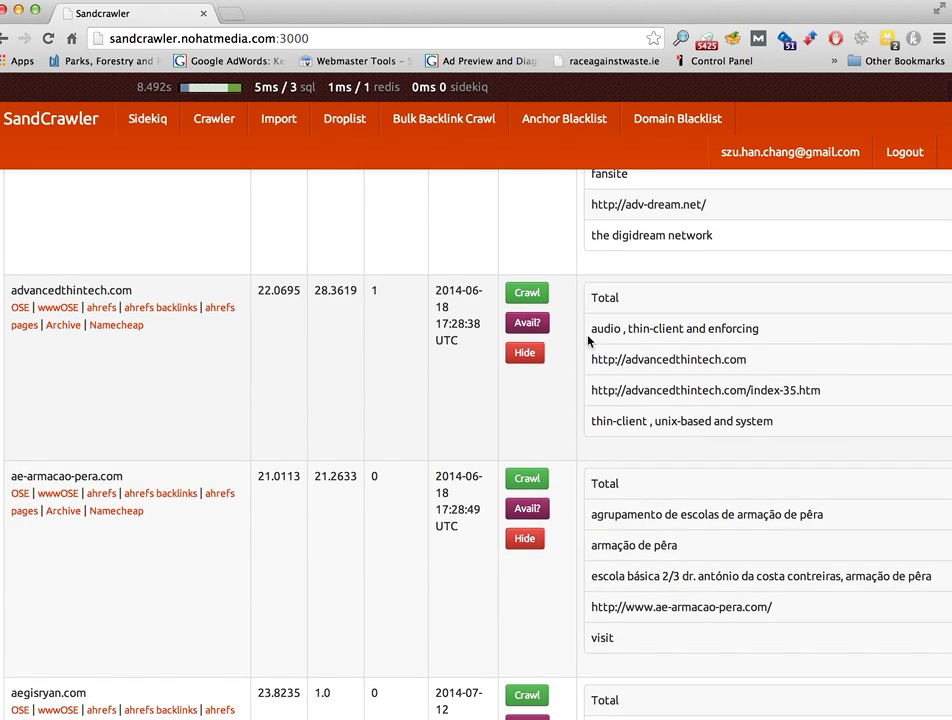